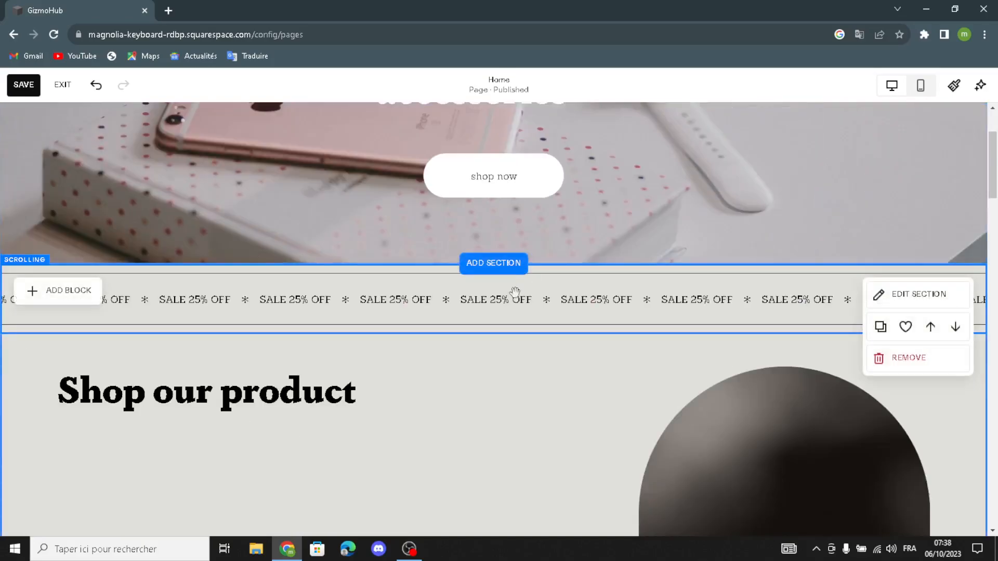
Open the scrolling "SALE 25% OFF" block for editing and examine the page options in its link editor
click(214, 295)
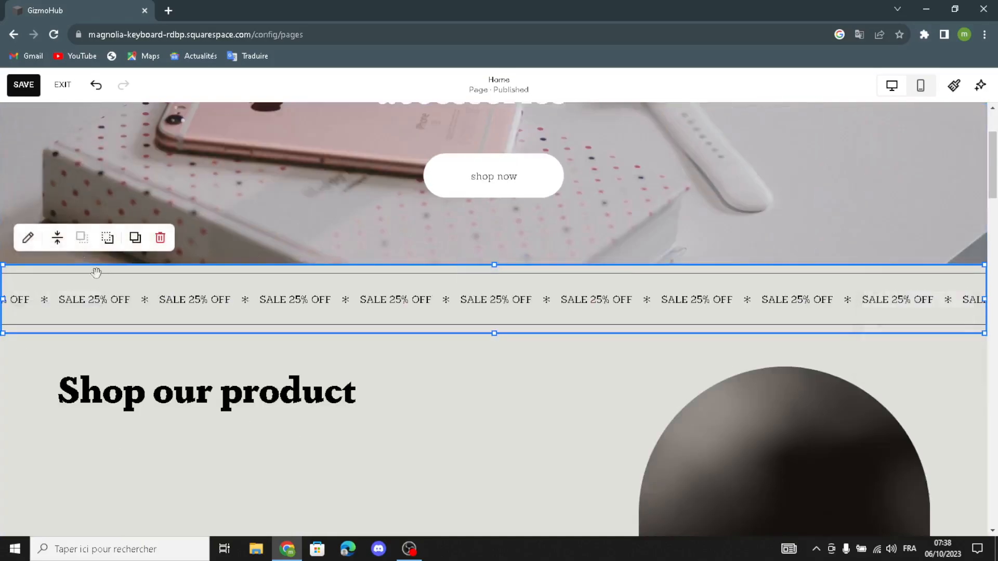
click(25, 240)
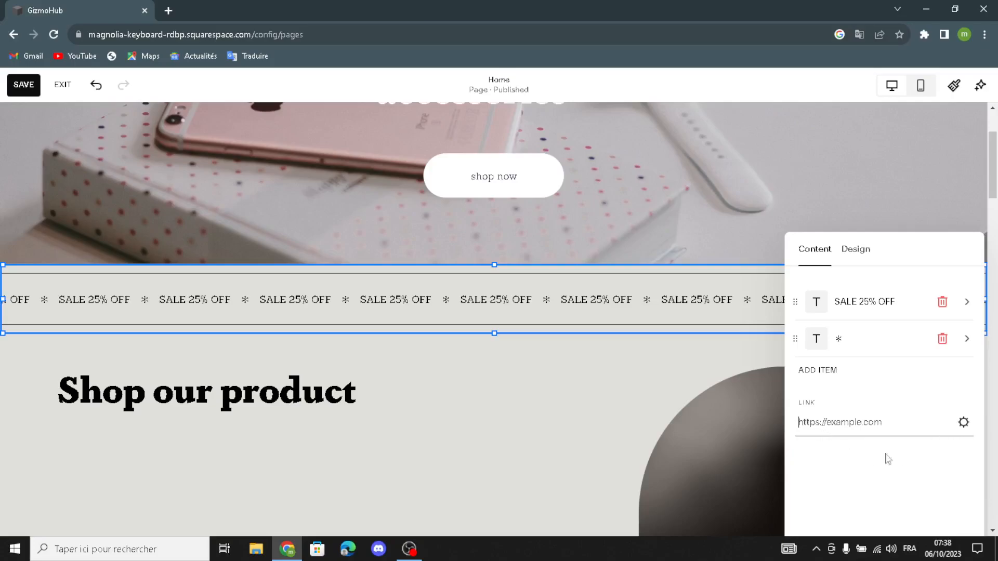
key(ctrl+a)
click(963, 423)
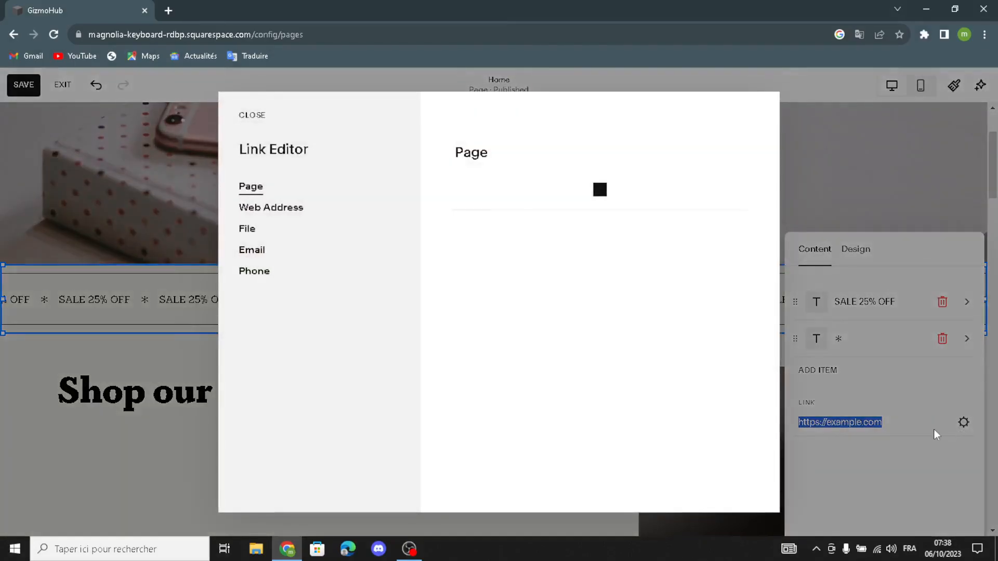
click(455, 208)
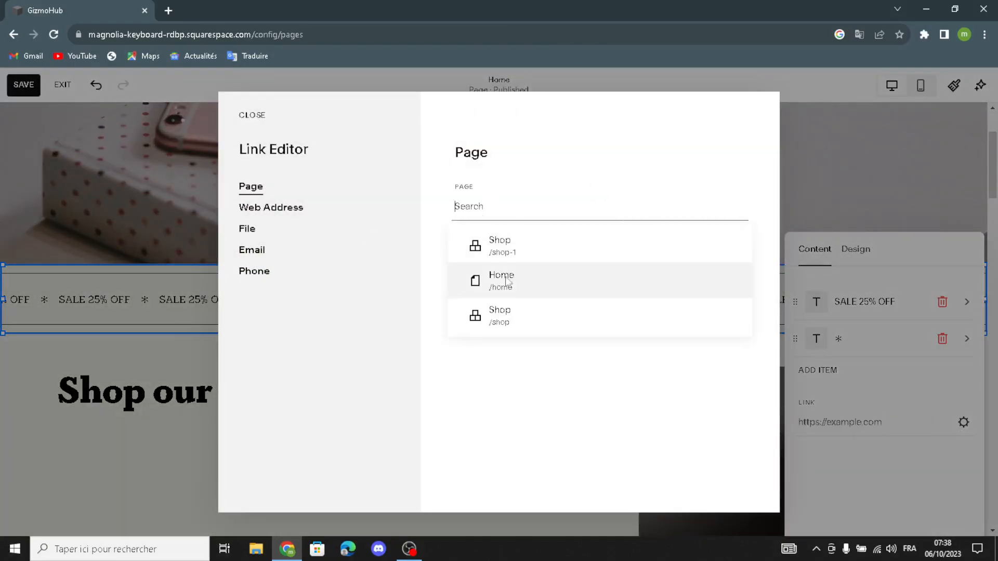
click(501, 374)
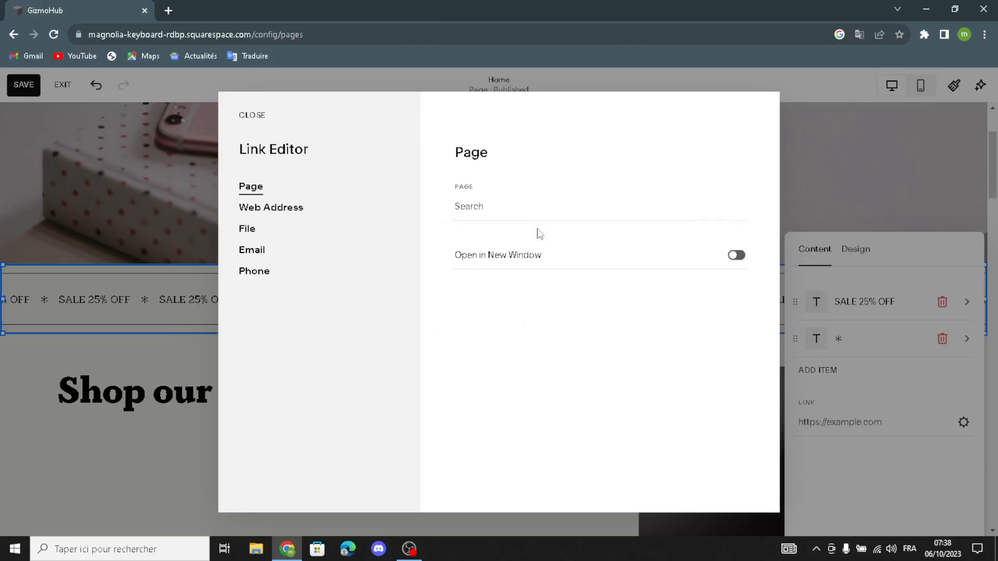
click(253, 115)
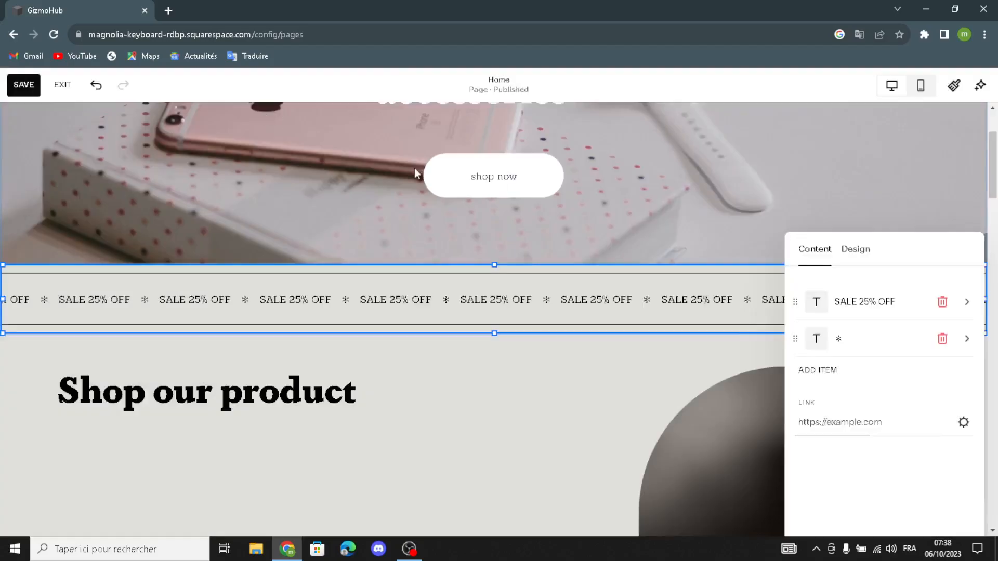
Raise the scrolling block's wave intensity to the third mark, review its remaining design options, and close its editor
click(862, 254)
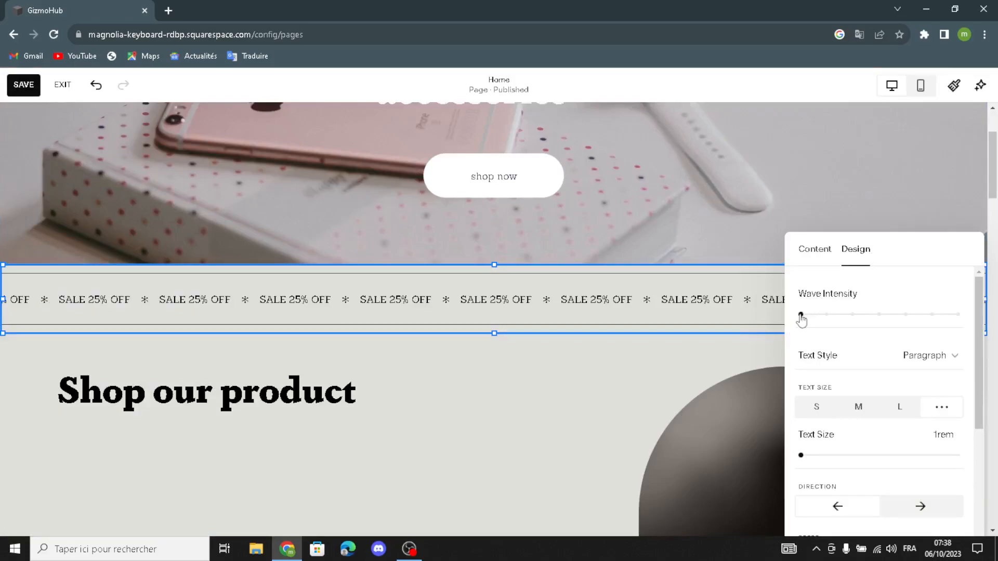
drag(814, 311, 842, 309)
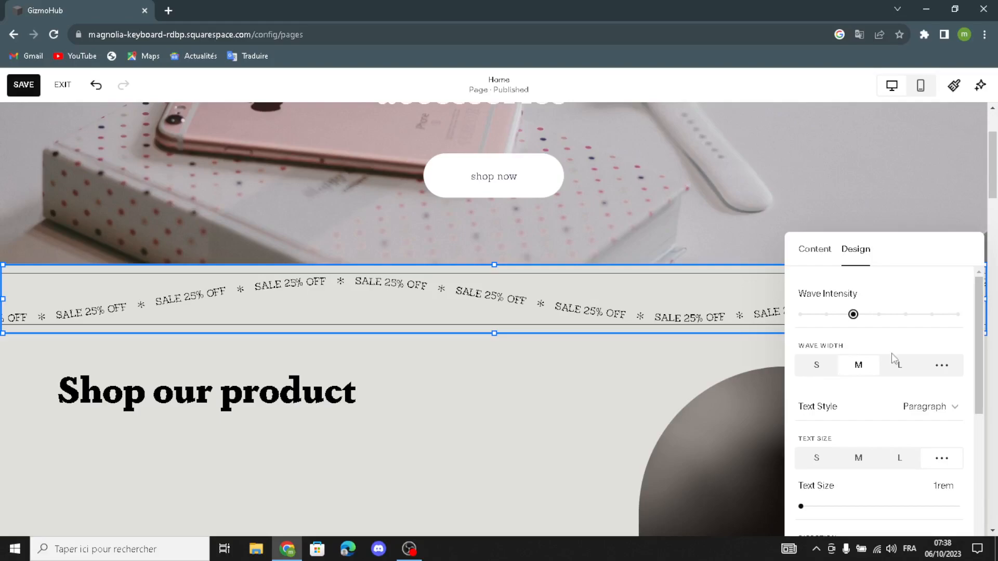
scroll(847, 402, down, 1)
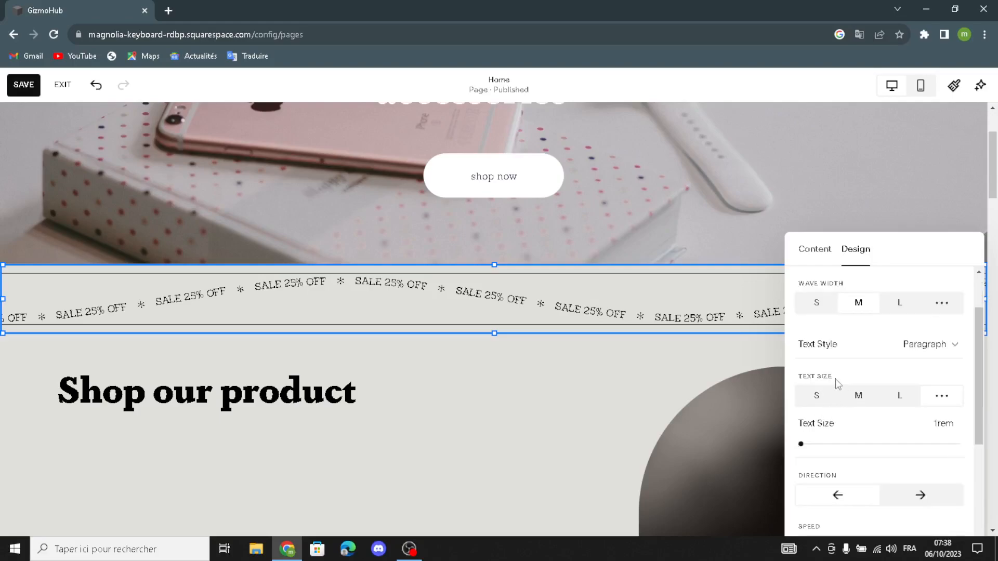
scroll(886, 413, down, 2)
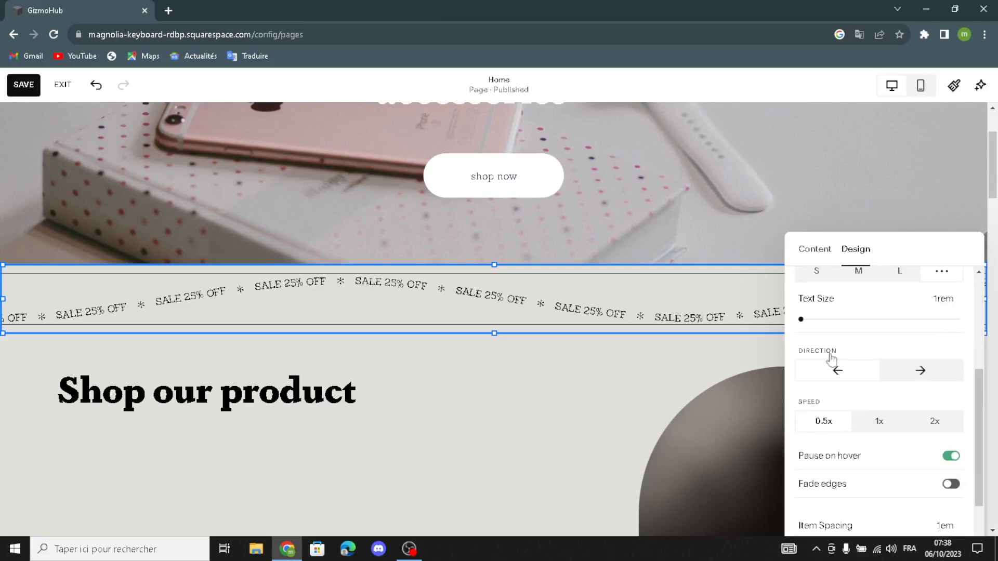
scroll(811, 415, down, 1)
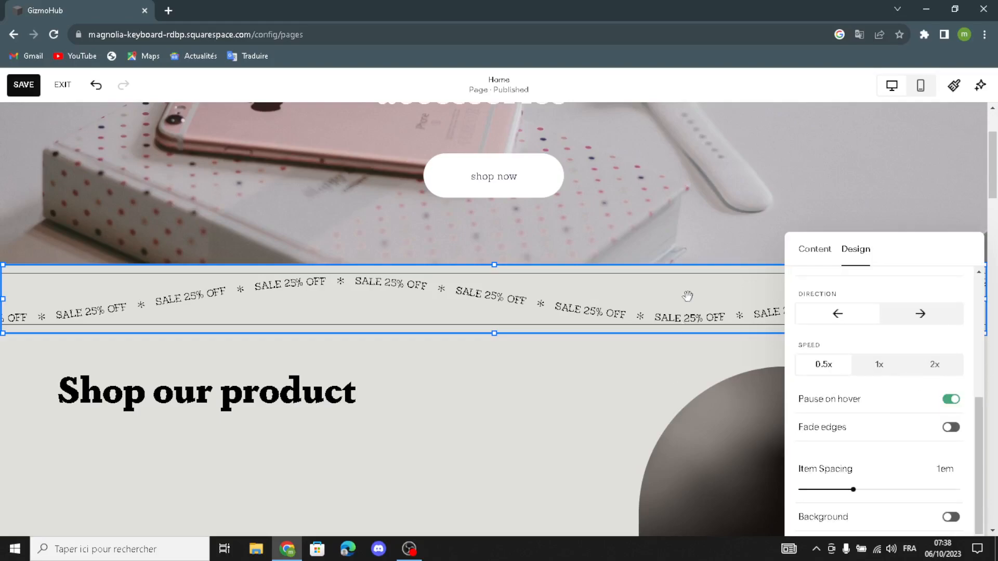
click(714, 231)
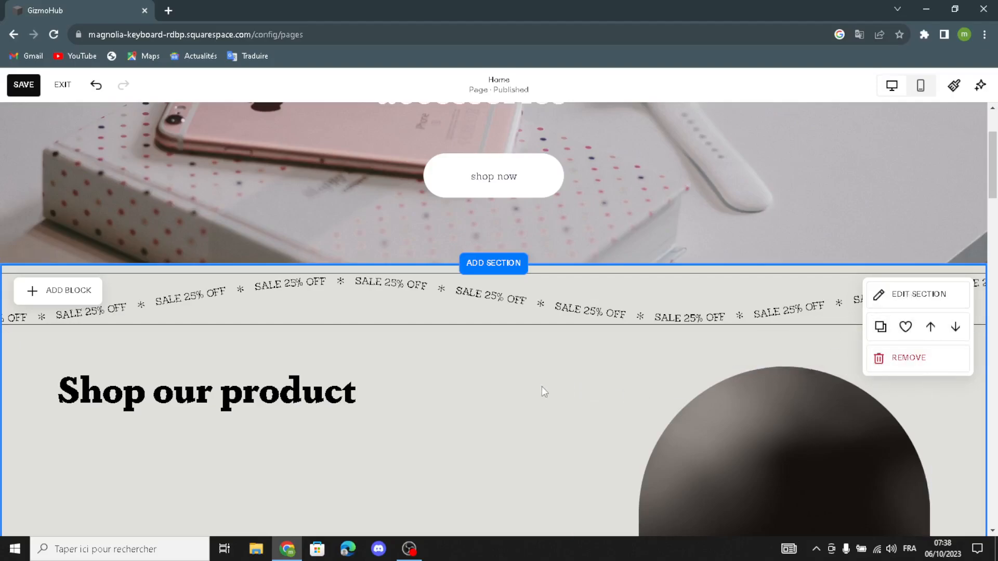
Delete the arched image of the red box from the "Shop our product" section
scroll(527, 369, down, 5)
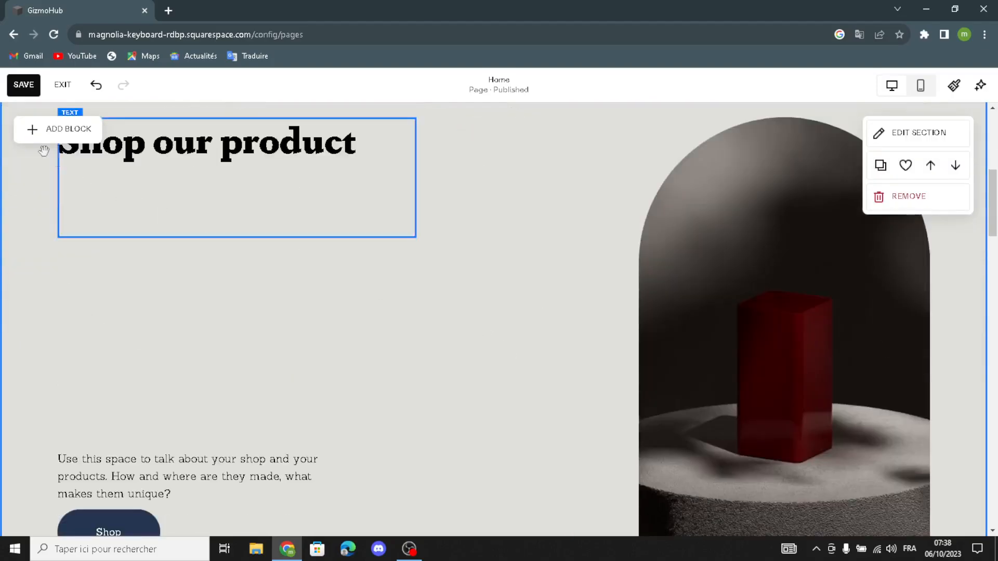
click(798, 278)
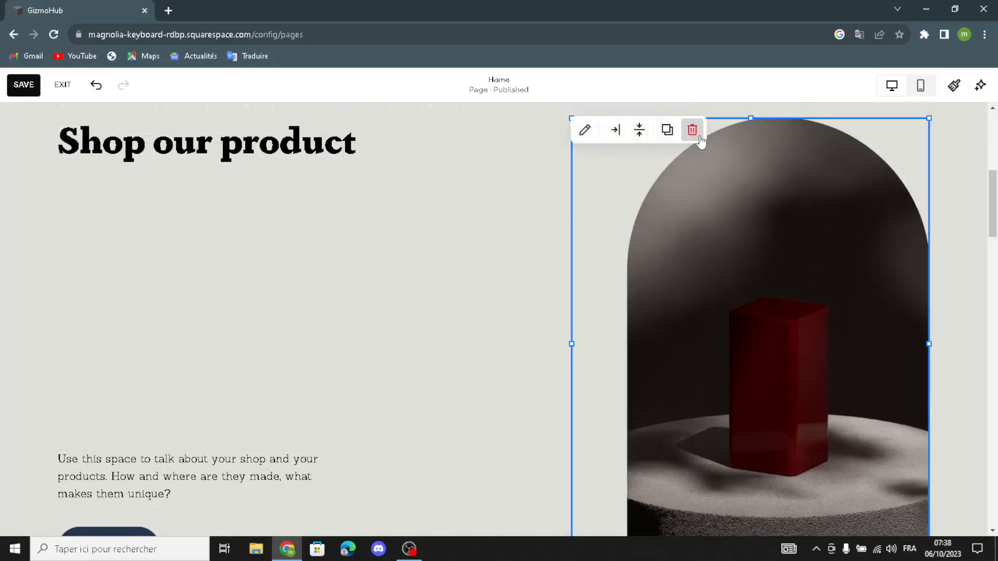
click(692, 130)
Add an image block to the right of the "Shop our product" heading and enlarge it to a roughly square shape
scroll(433, 220, up, 3)
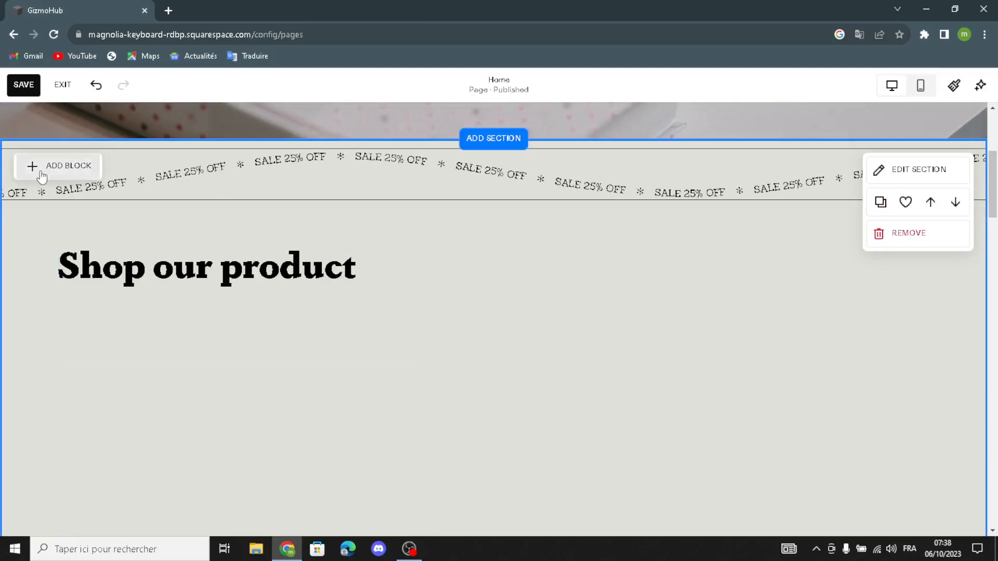
click(39, 175)
drag(189, 264, 727, 329)
drag(704, 385, 726, 420)
scroll(544, 306, down, 2)
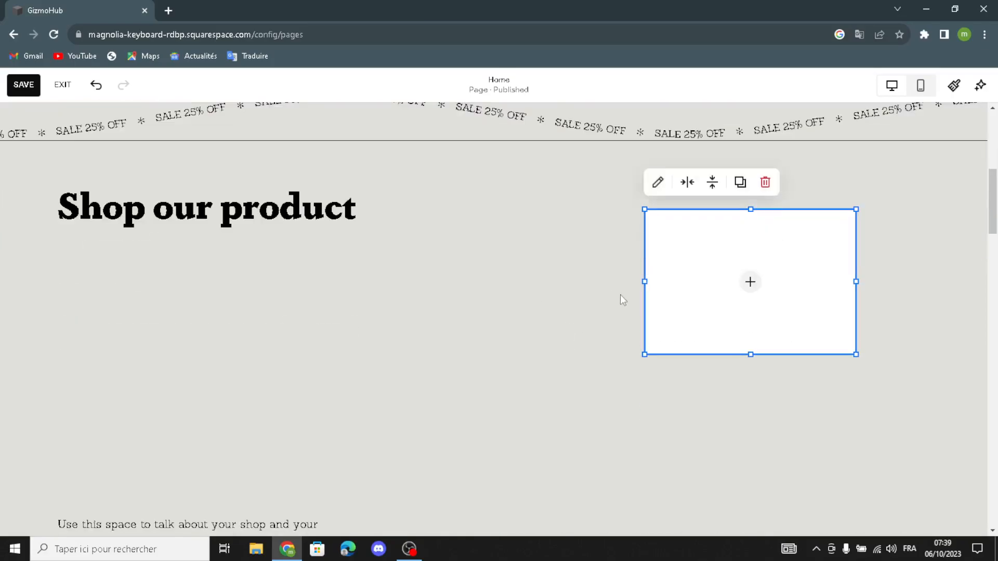
drag(642, 358, 609, 453)
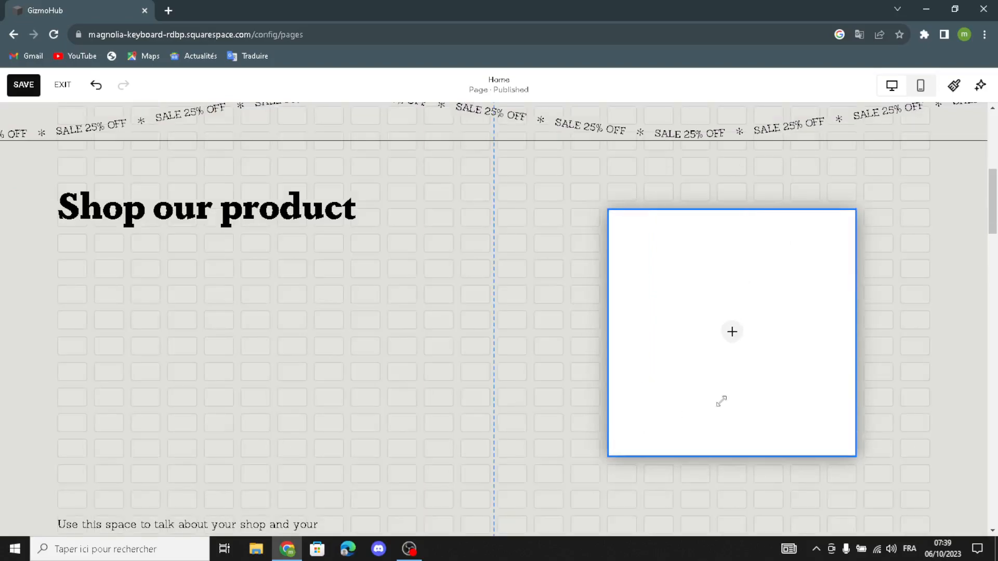
Search the free stock images for "tech gadgets and accessories" to fill the new image block
click(731, 333)
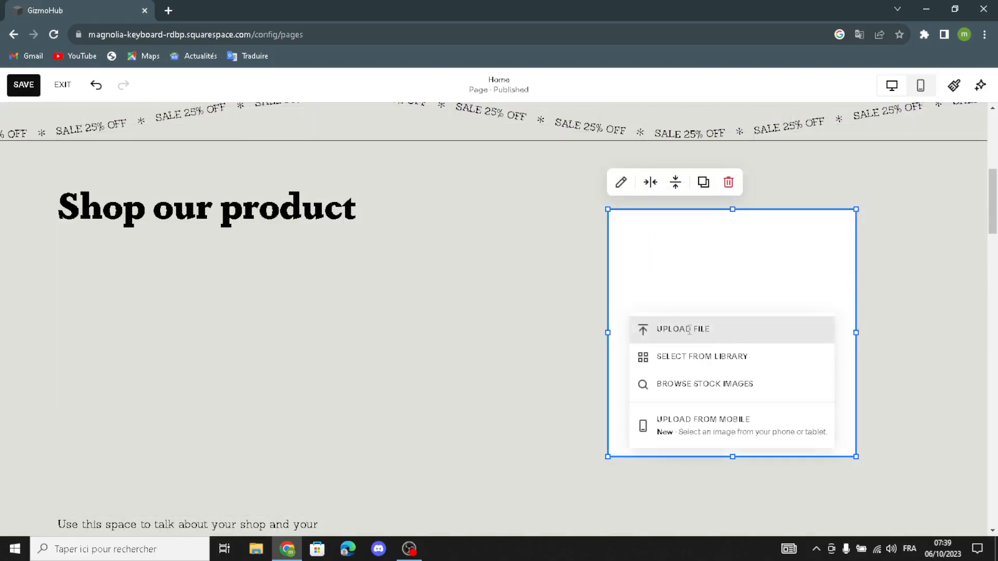
click(676, 358)
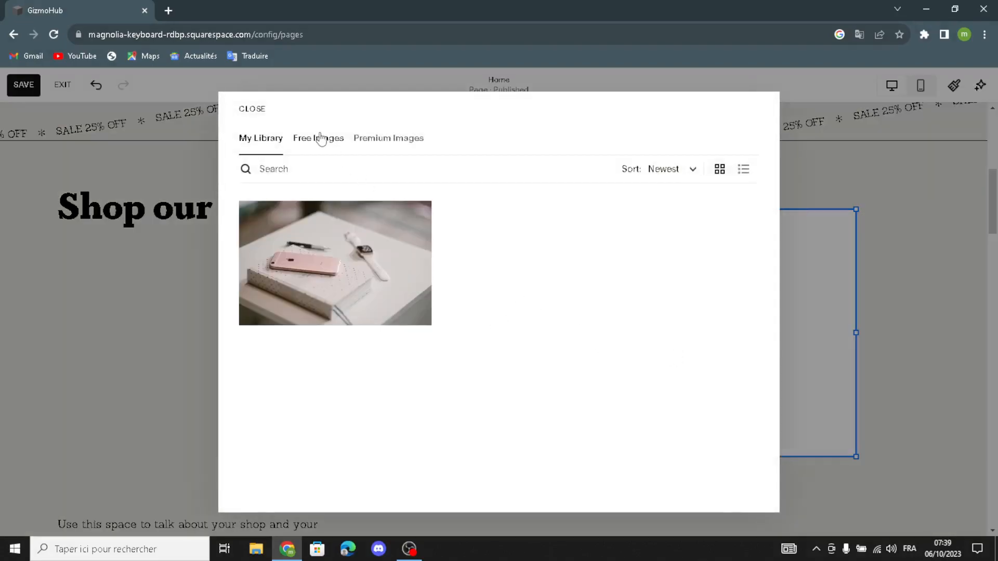
click(315, 172)
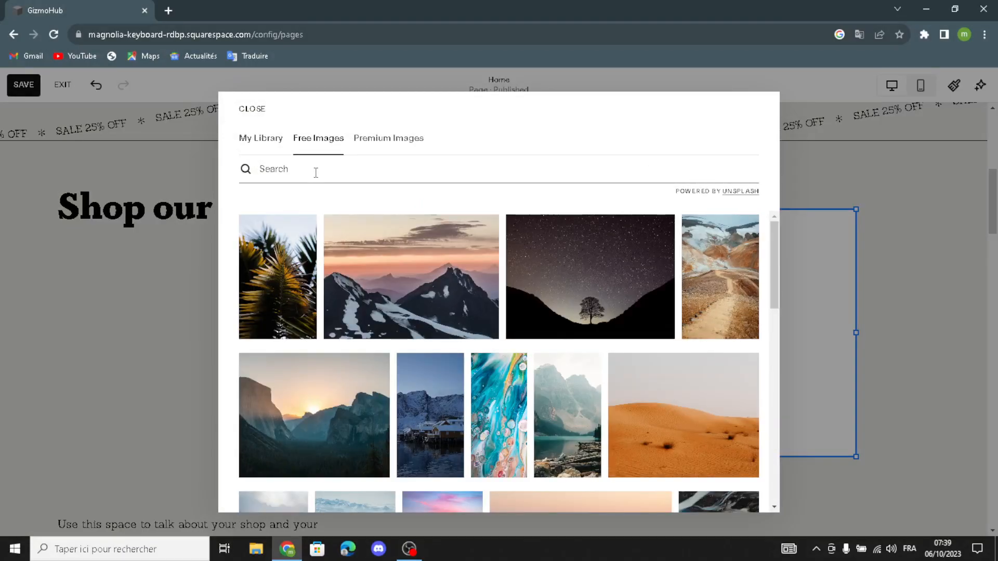
text(tech)
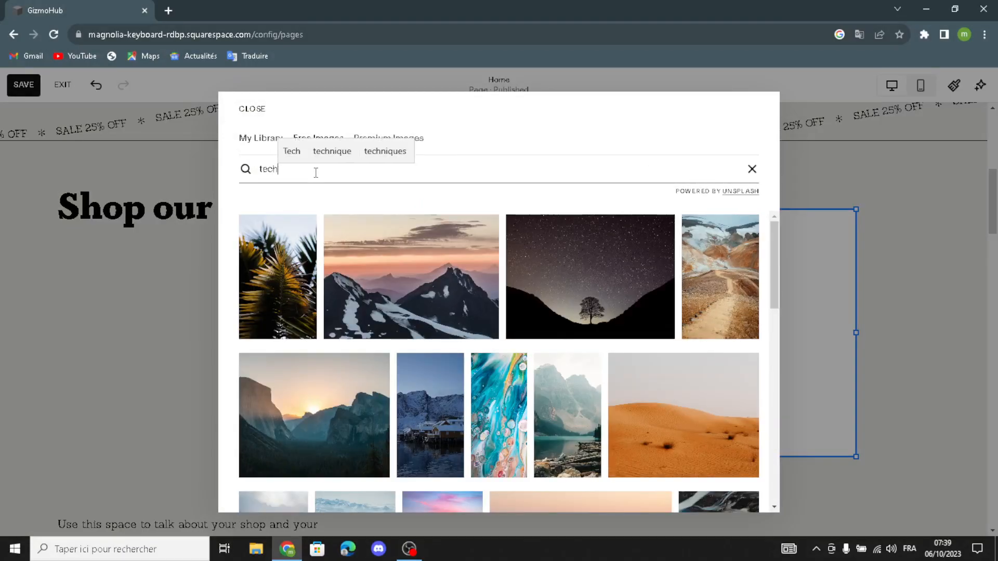
text( gadgets)
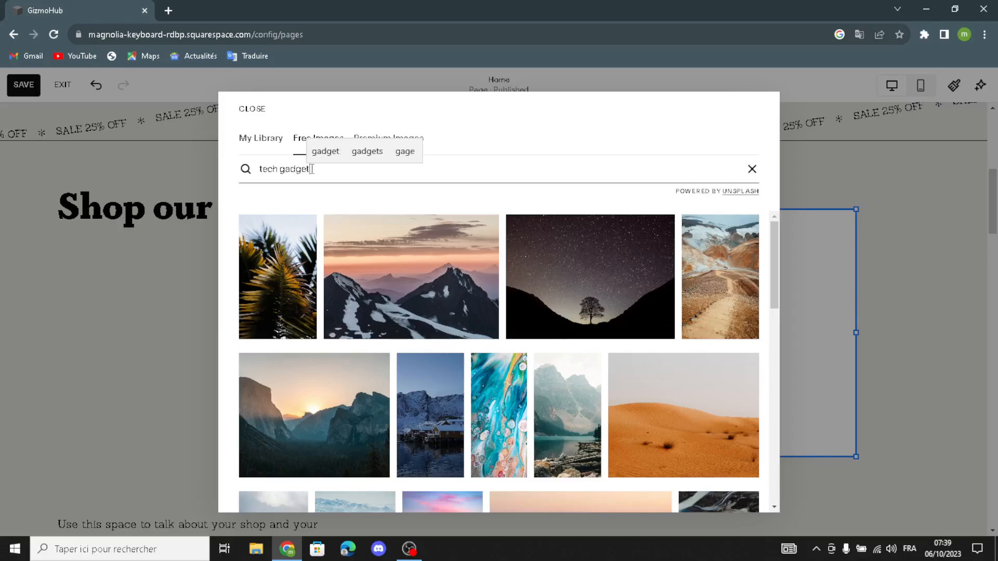
text( a)
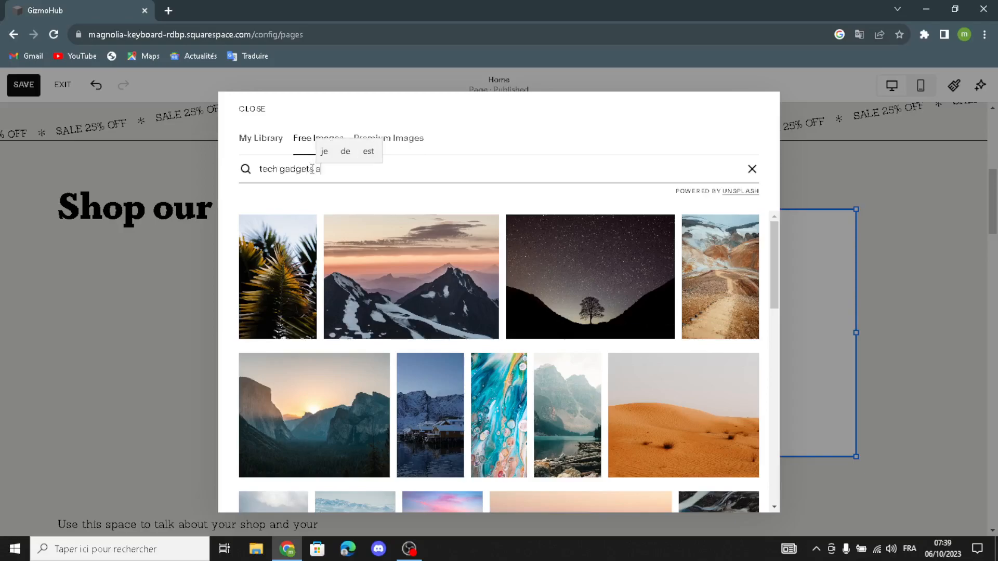
text(nd acce)
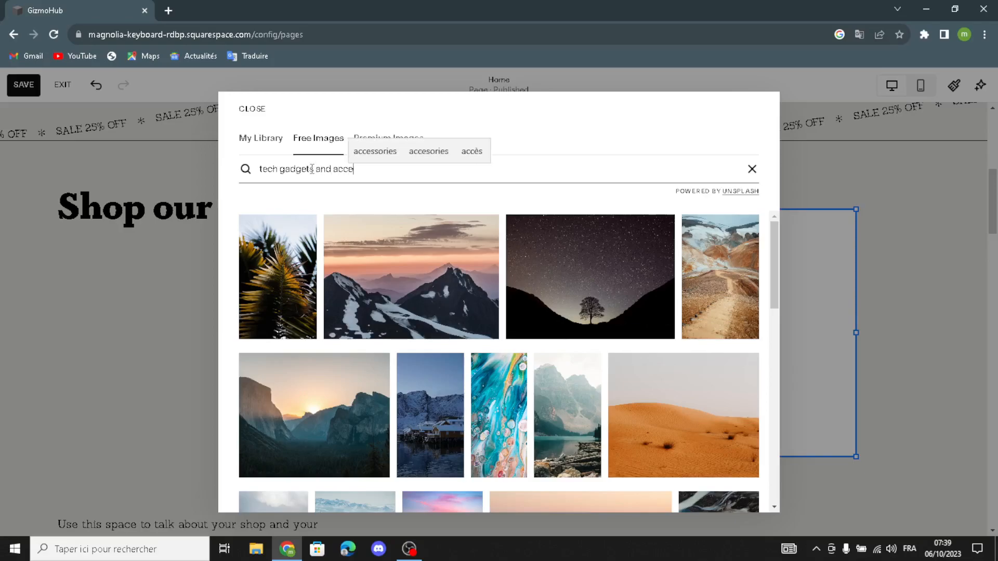
text(ssorie)
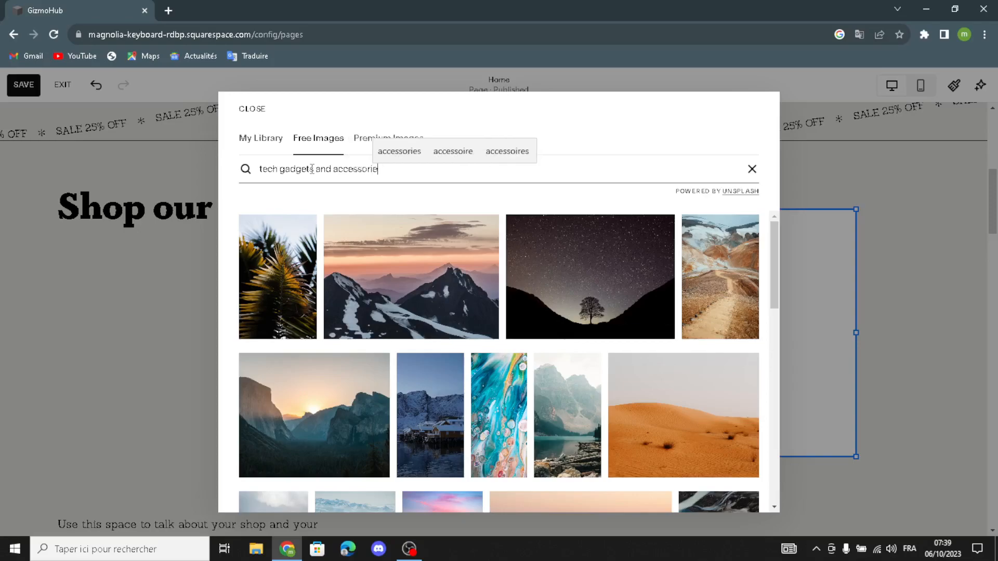
text(s)
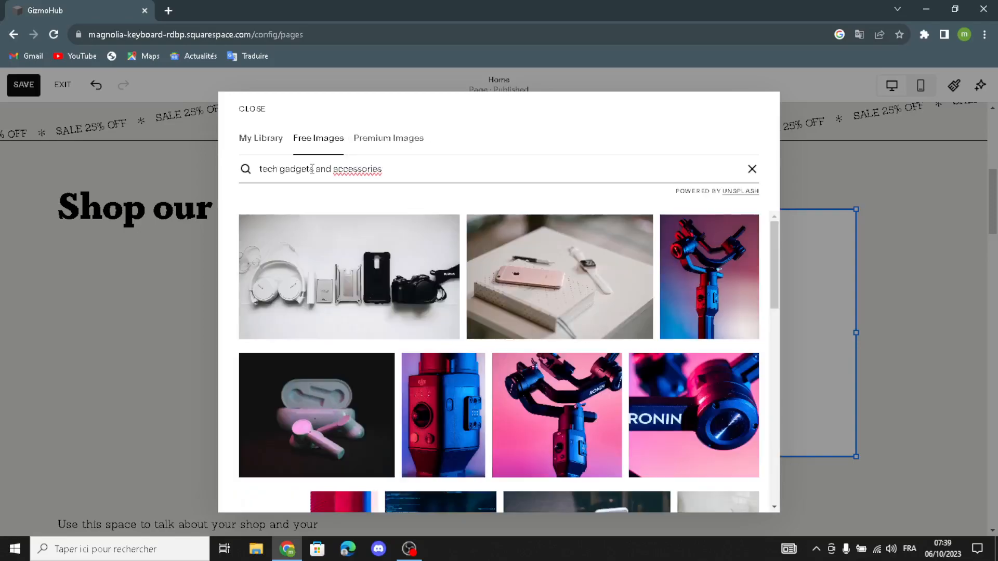
Insert the photo of the wireless earbuds with their open case into the image block
scroll(499, 245, down, 3)
scroll(657, 299, up, 2)
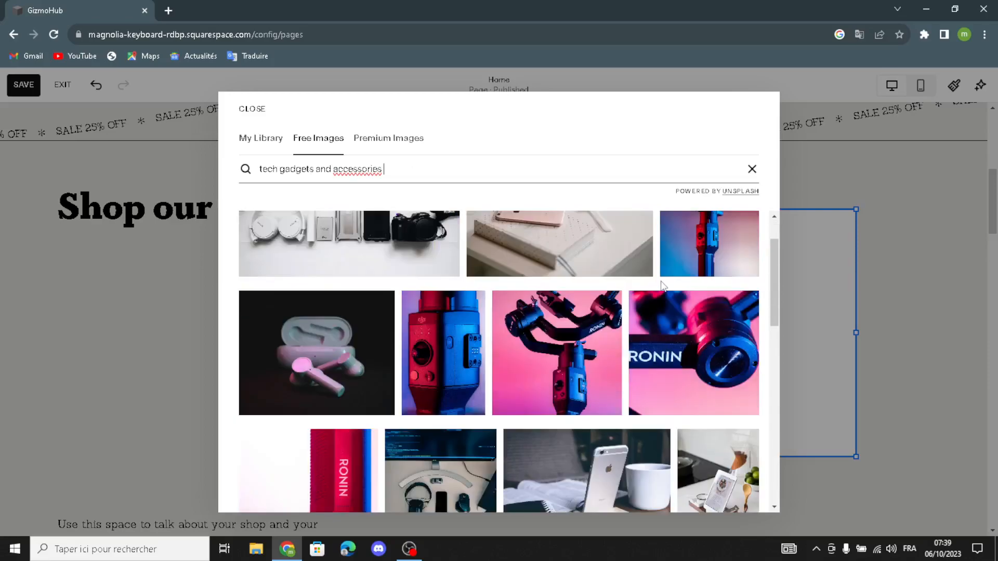
scroll(615, 300, down, 1)
click(331, 281)
click(583, 349)
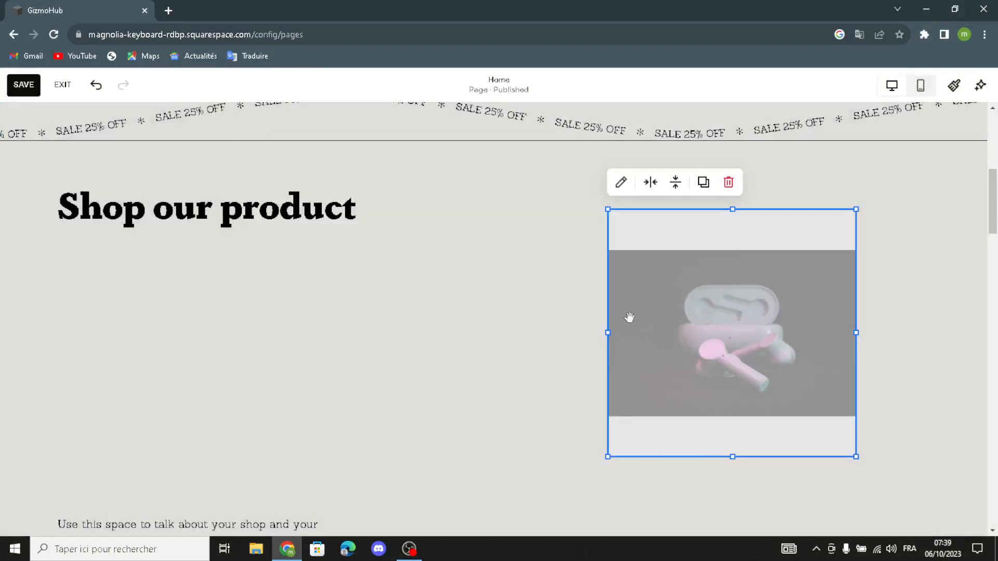
Enlarge the earbuds image block leftward past the page centre and rightward to the edge of the layout grid
drag(607, 209, 498, 183)
drag(498, 457, 456, 447)
scroll(568, 272, up, 3)
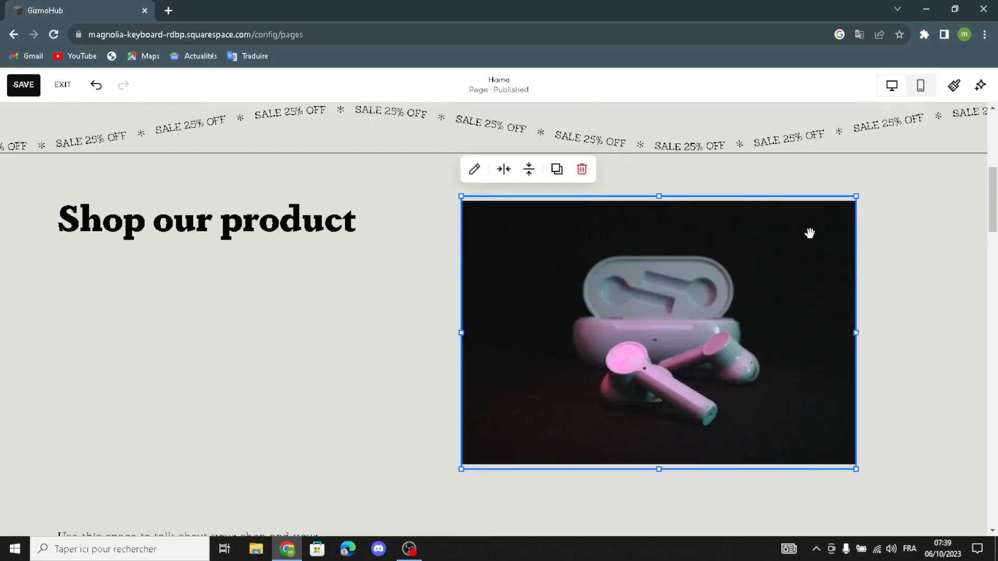
drag(858, 195, 930, 192)
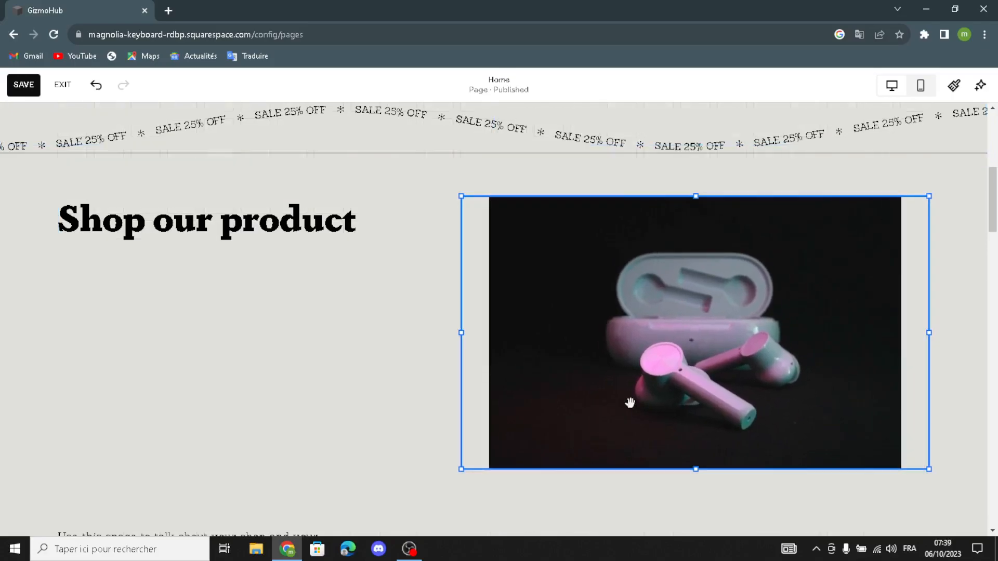
click(149, 318)
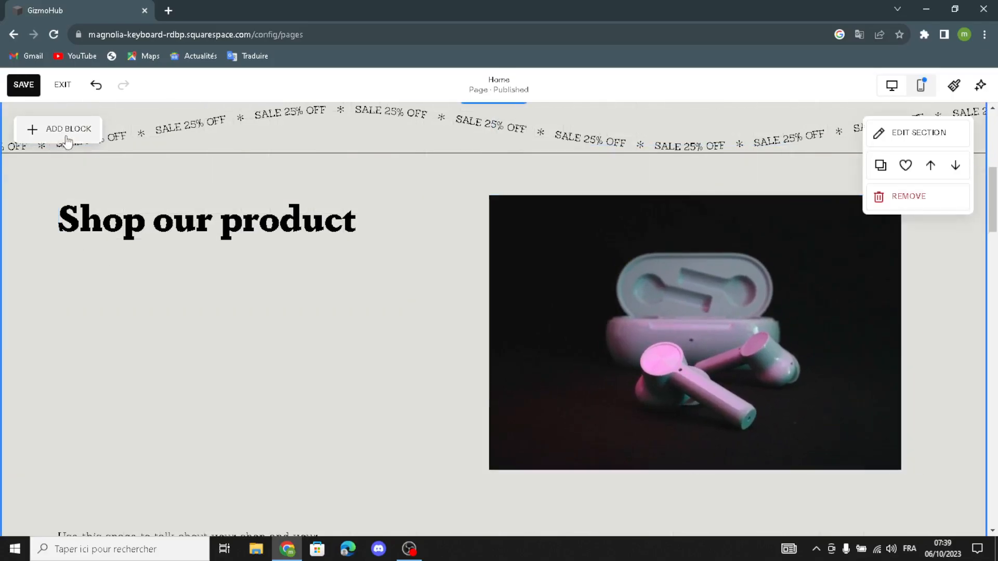
Add a second image block below the "Shop our product" heading
click(59, 129)
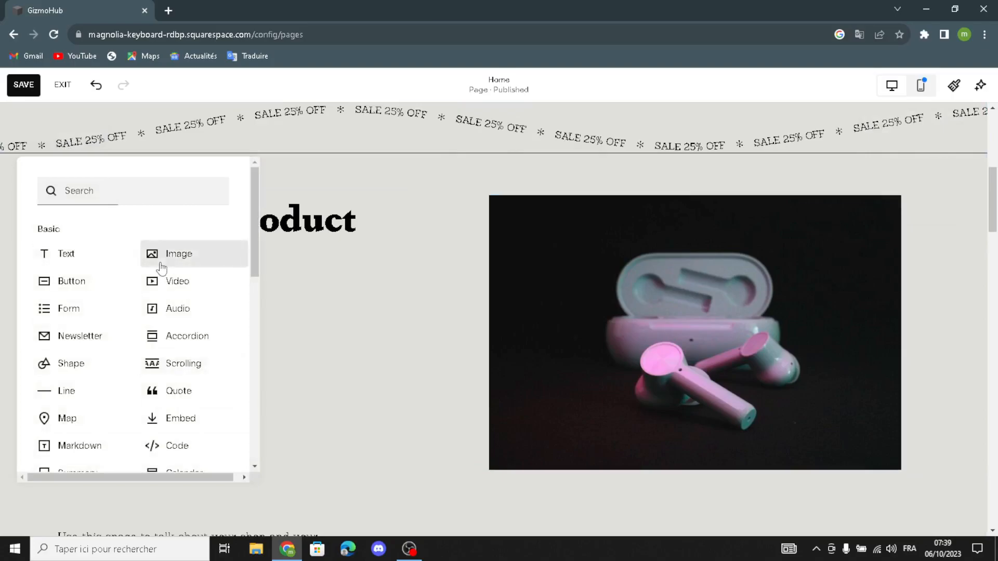
click(160, 264)
drag(207, 305, 241, 430)
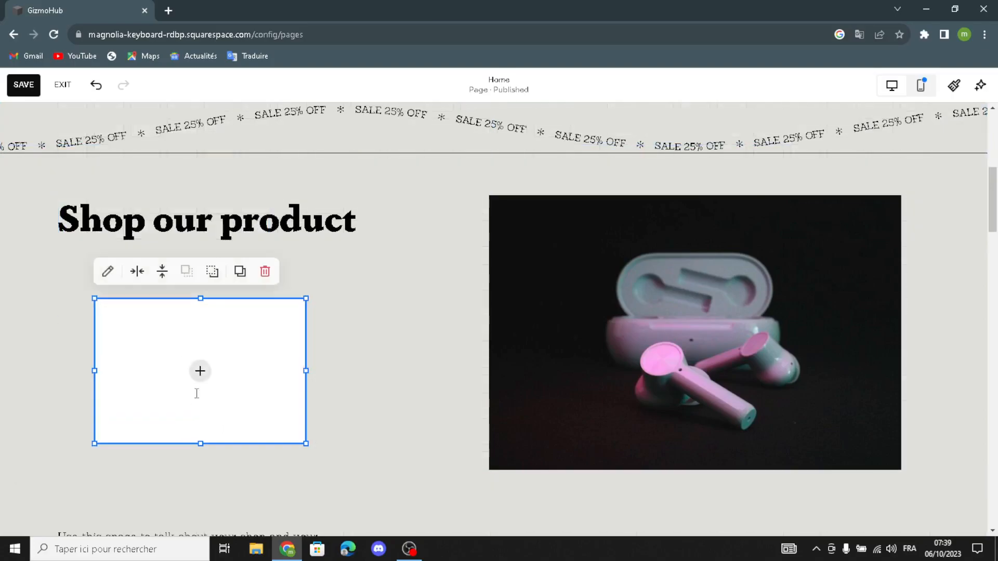
Search the free stock images for "tech gadgets" to fill the empty image block below the "Shop our product" heading
click(200, 371)
click(123, 399)
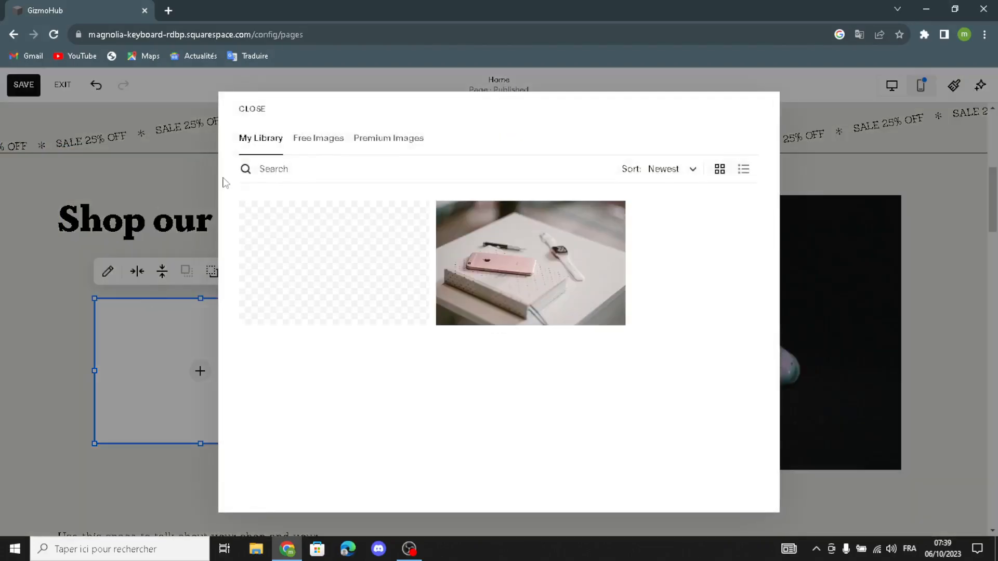
click(304, 151)
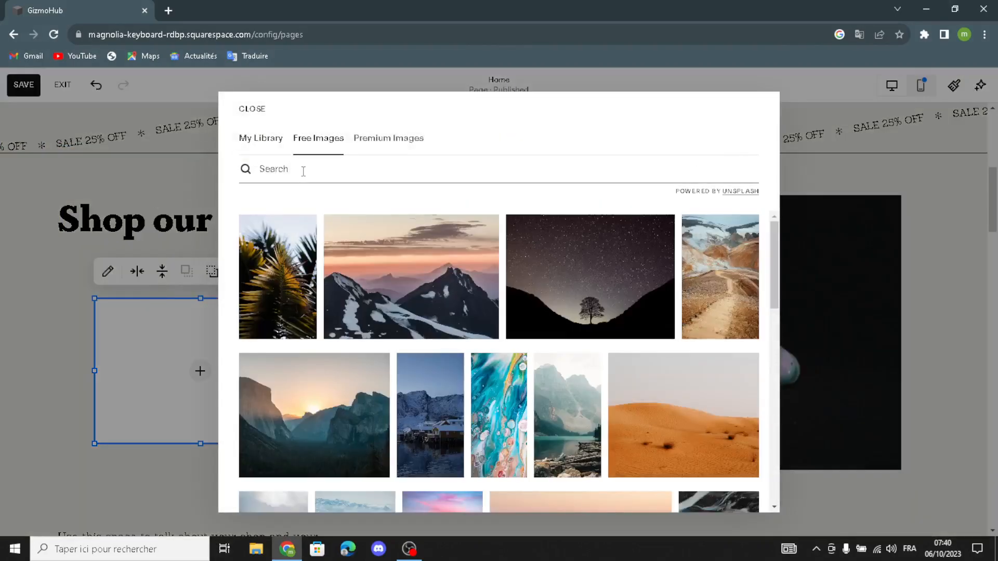
text(tec)
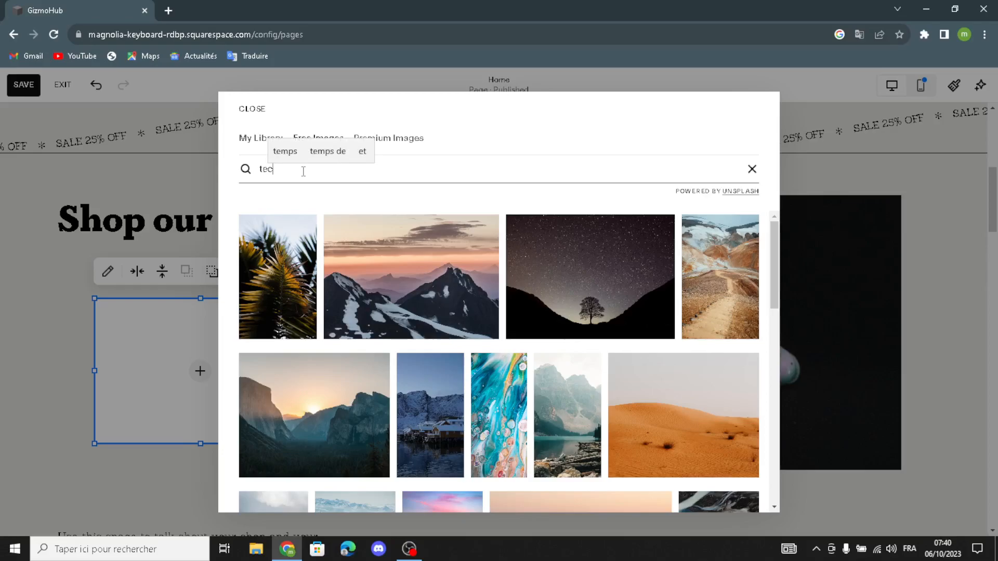
text(h gadgets)
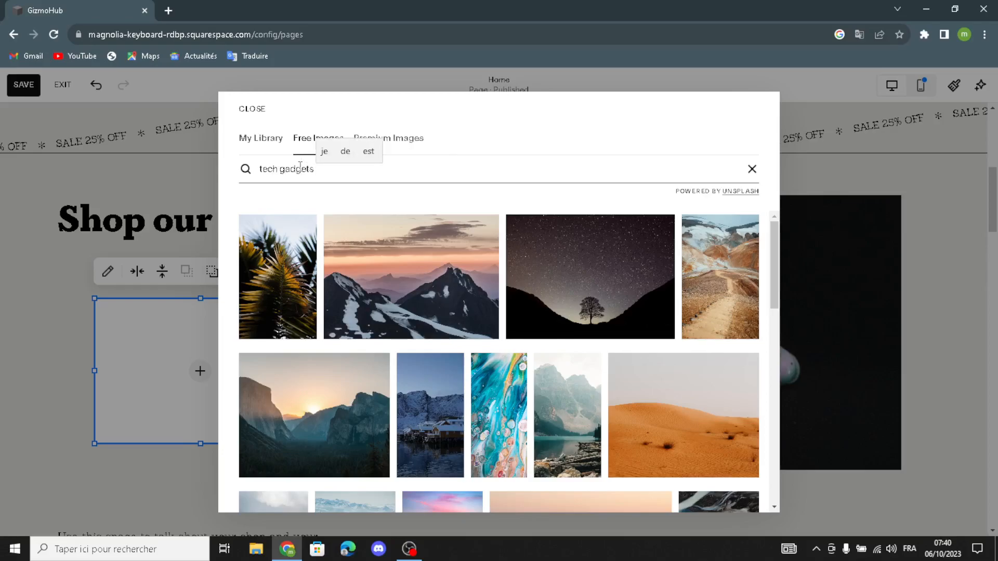
key(Return)
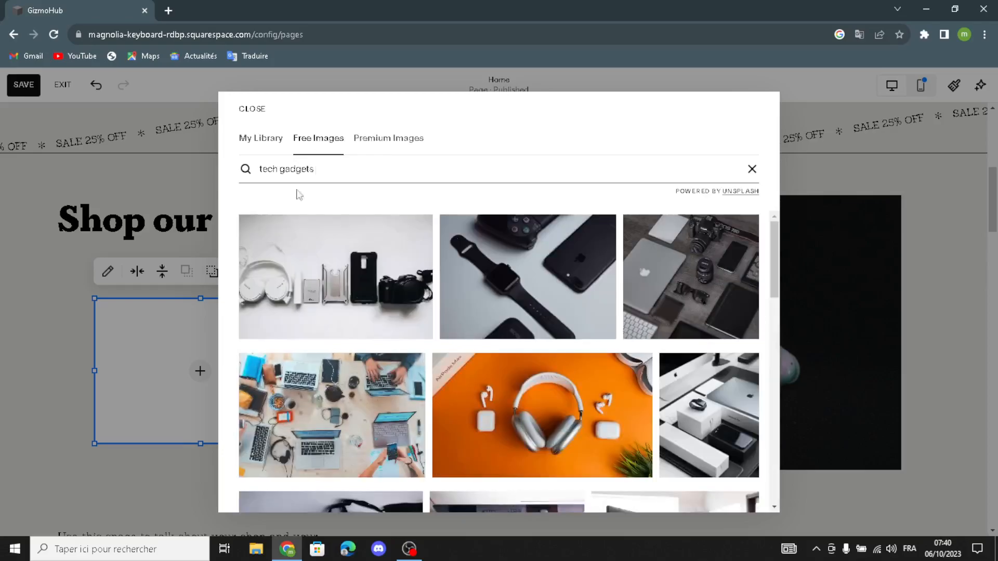
Insert the photo of the phone, white earbuds and smartwatch on a wooden table into the second image block
scroll(507, 381, down, 3)
scroll(507, 381, down, 5)
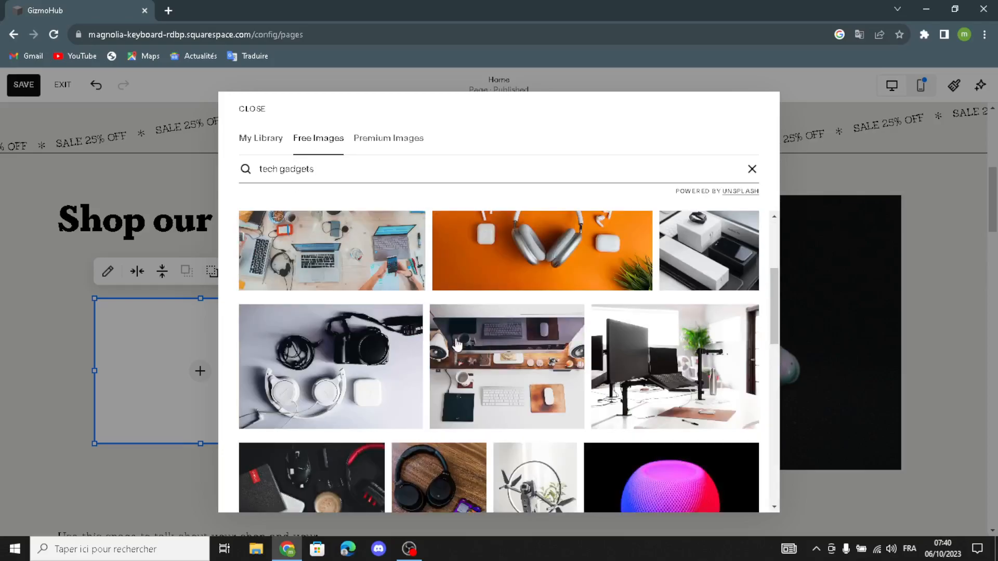
scroll(416, 382, down, 3)
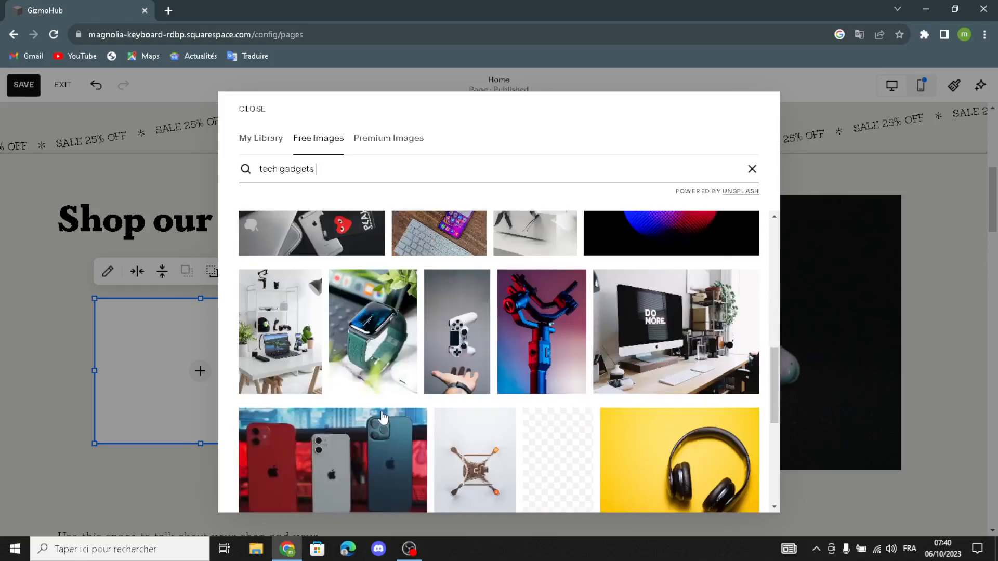
scroll(455, 361, down, 3)
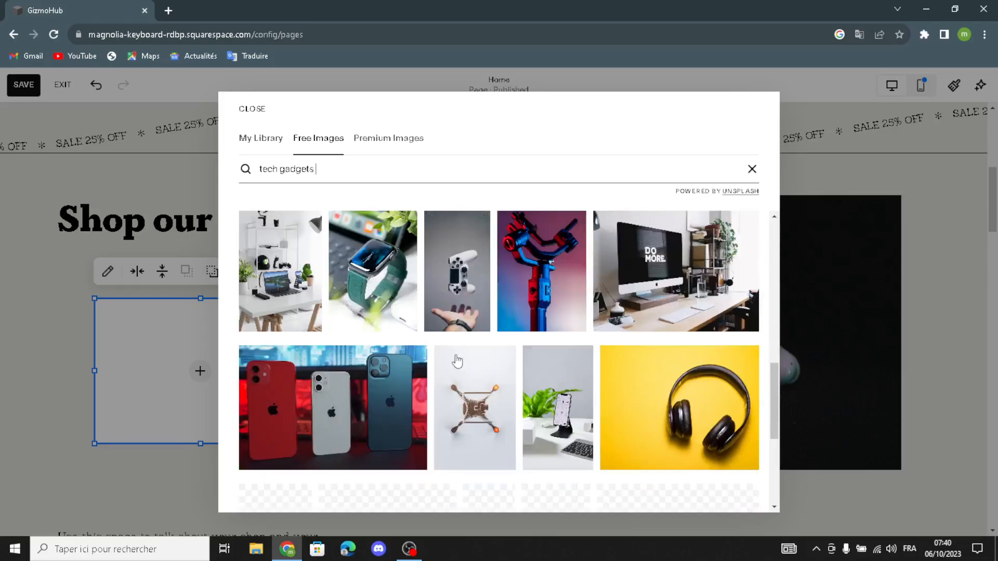
scroll(442, 369, down, 3)
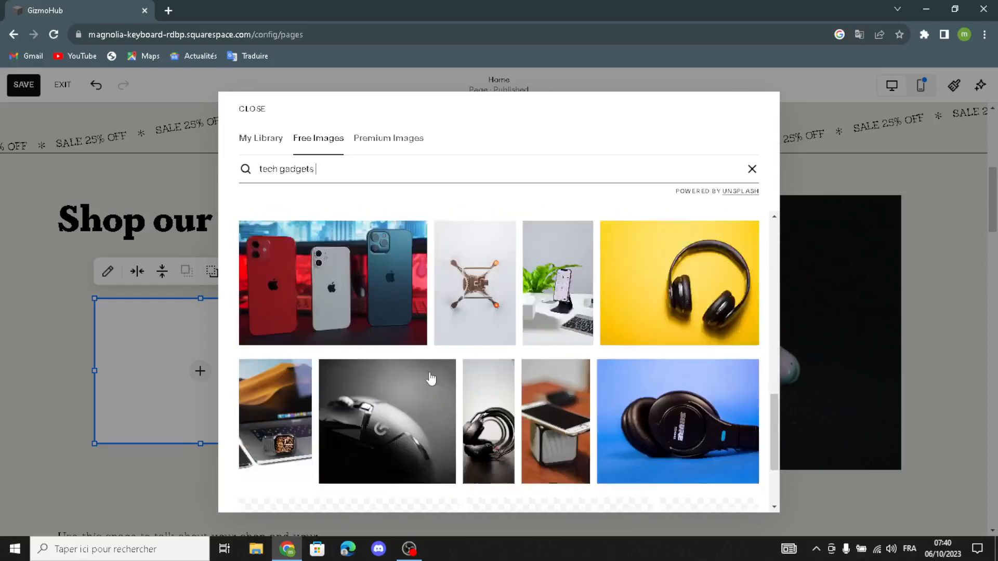
scroll(431, 379, down, 3)
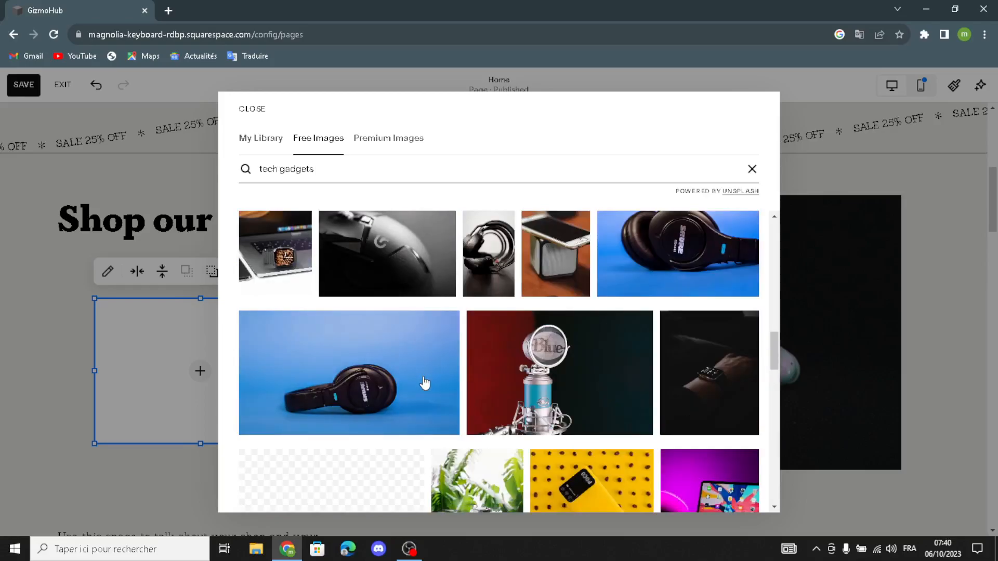
scroll(423, 384, down, 2)
scroll(423, 382, down, 3)
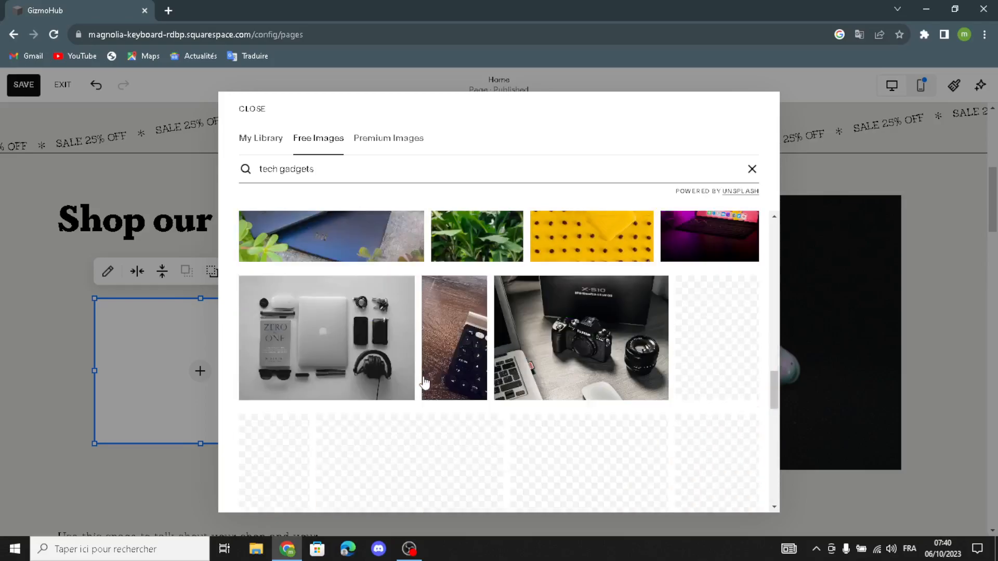
scroll(424, 383, down, 5)
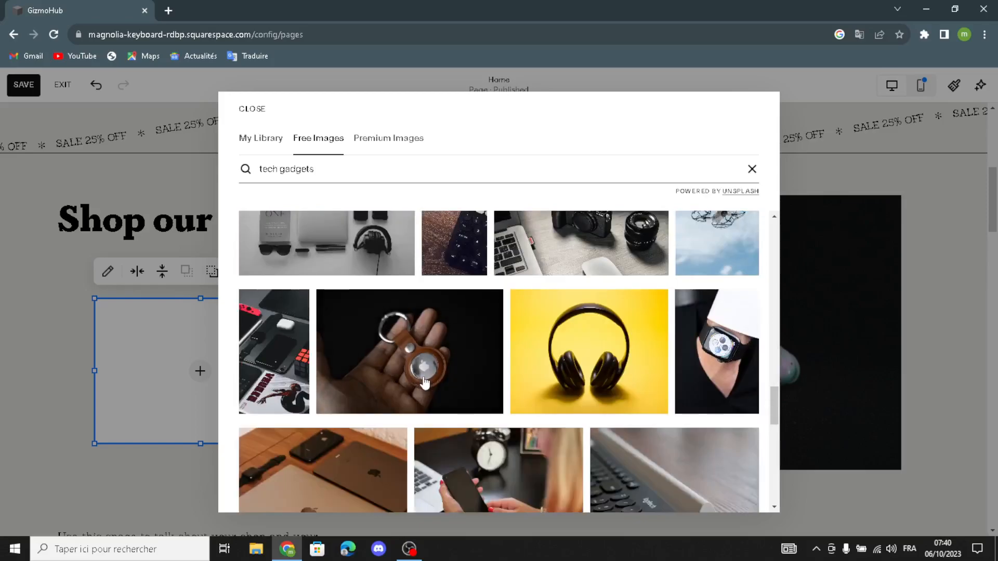
scroll(423, 384, down, 3)
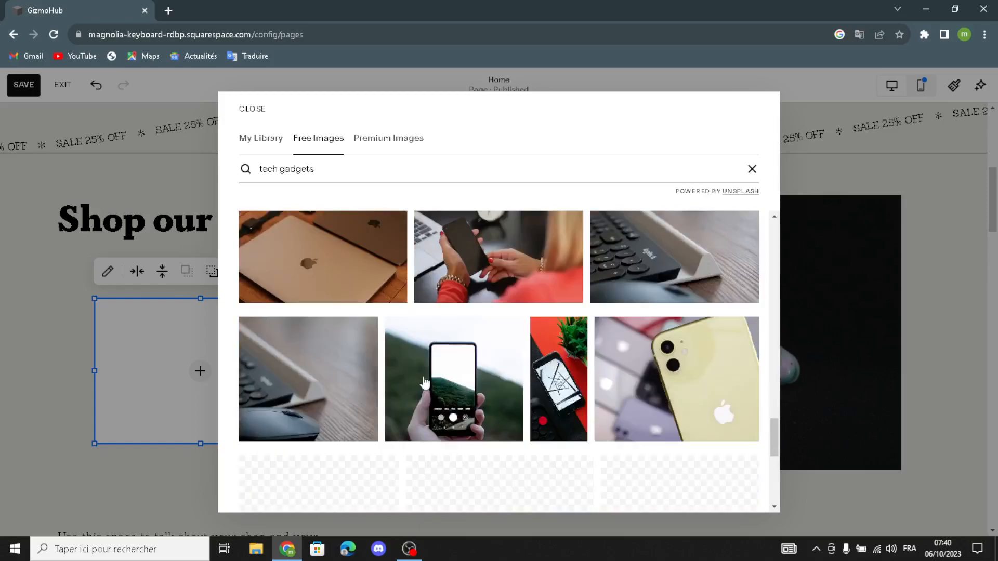
scroll(424, 383, down, 2)
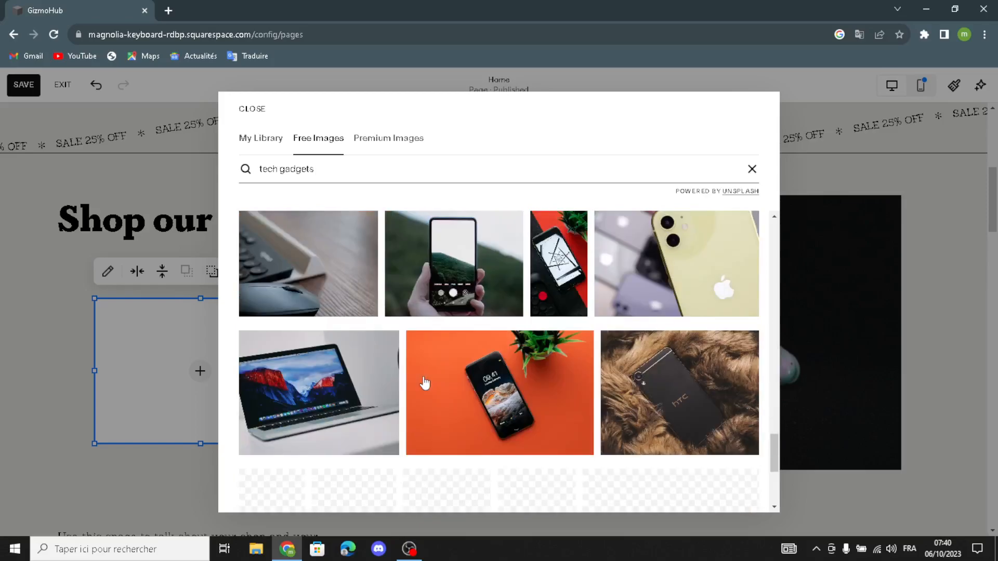
scroll(424, 383, down, 2)
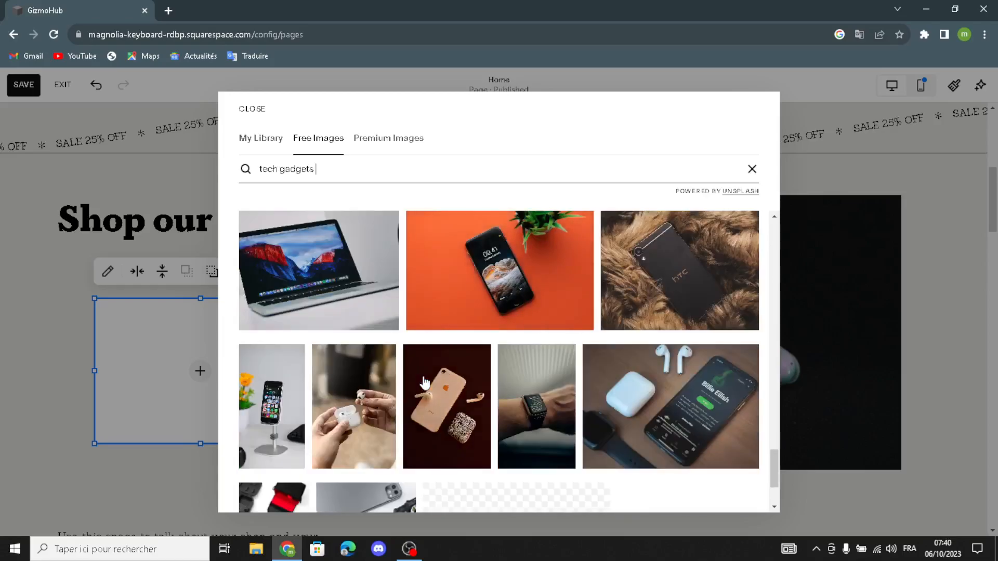
click(459, 385)
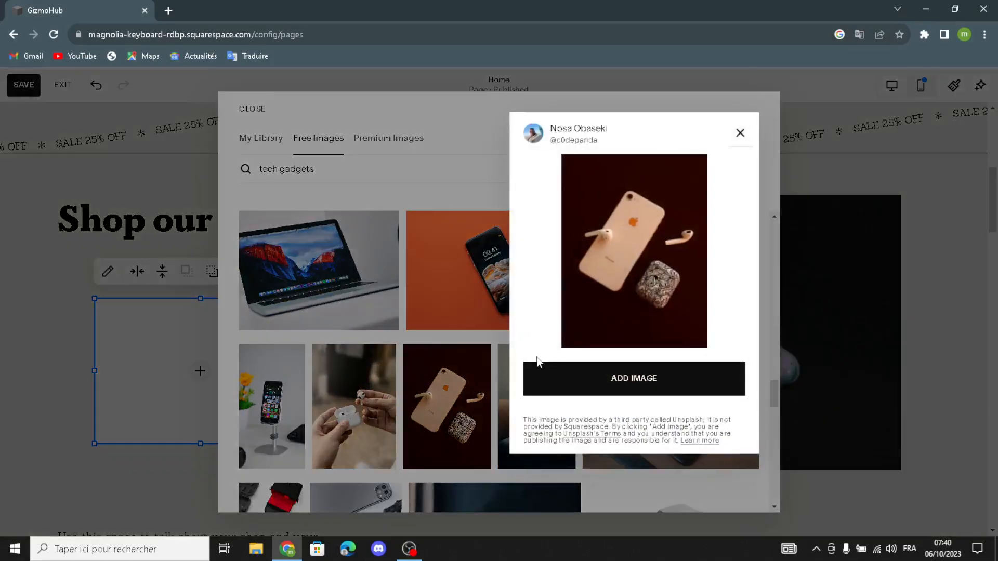
click(457, 391)
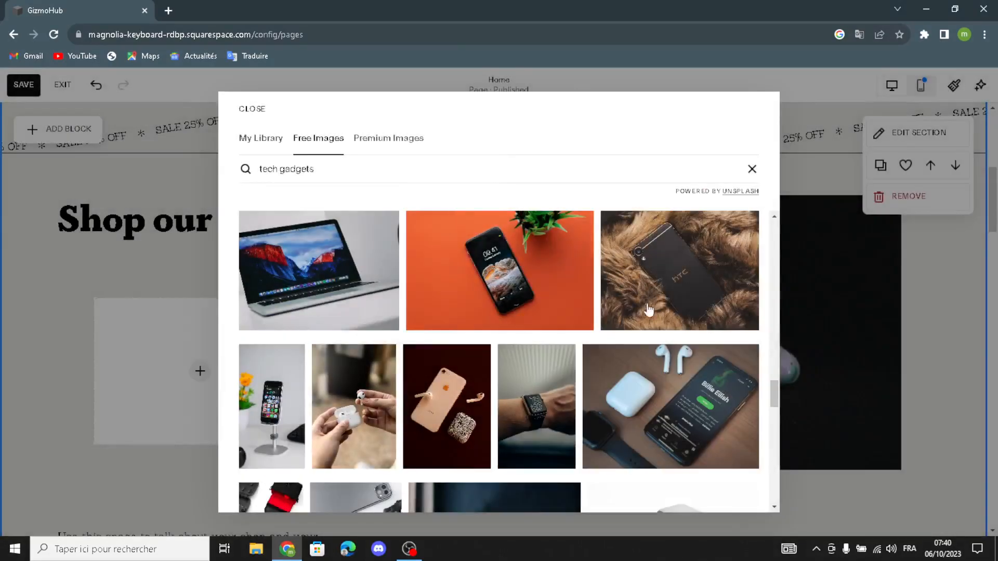
click(647, 404)
click(661, 361)
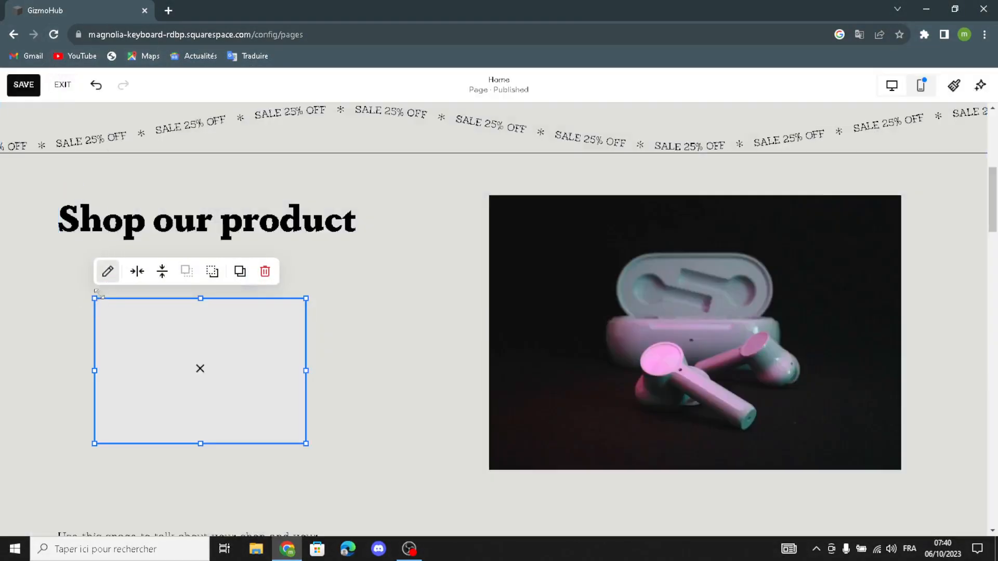
Enlarge the second image block from the heading's left edge to slightly past its right end, and move it one grid row down
drag(94, 299, 109, 499)
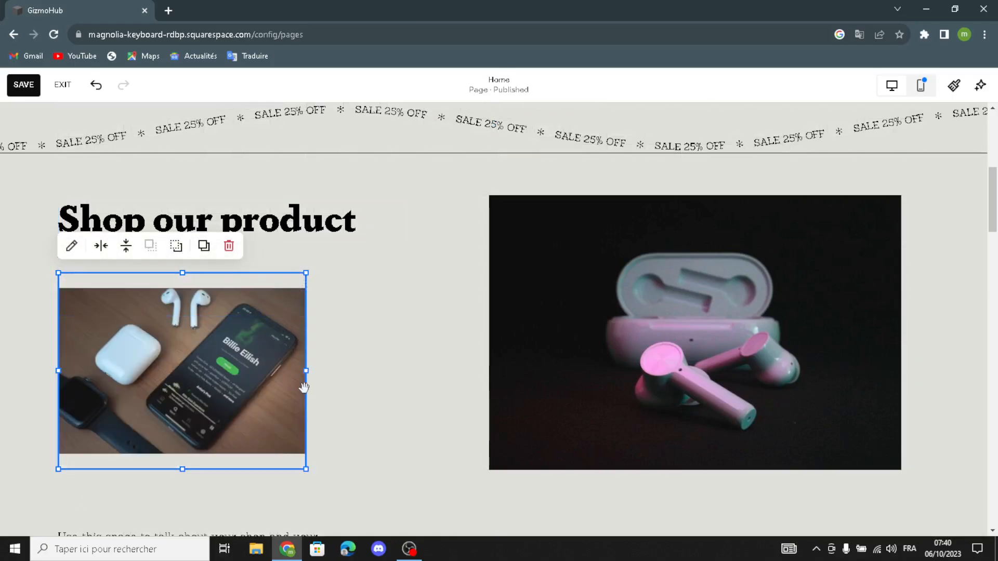
drag(305, 273, 387, 263)
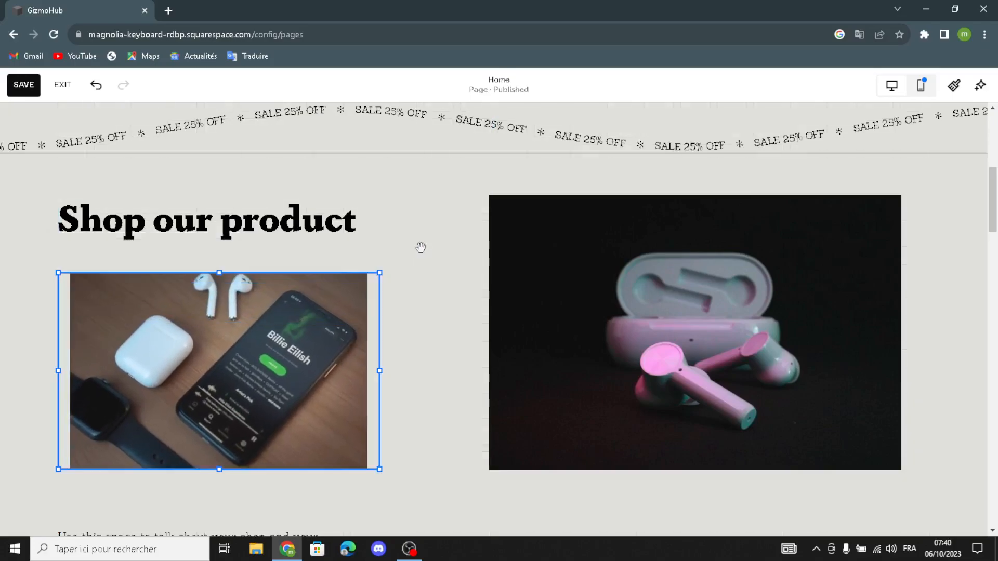
click(409, 252)
drag(288, 350, 297, 365)
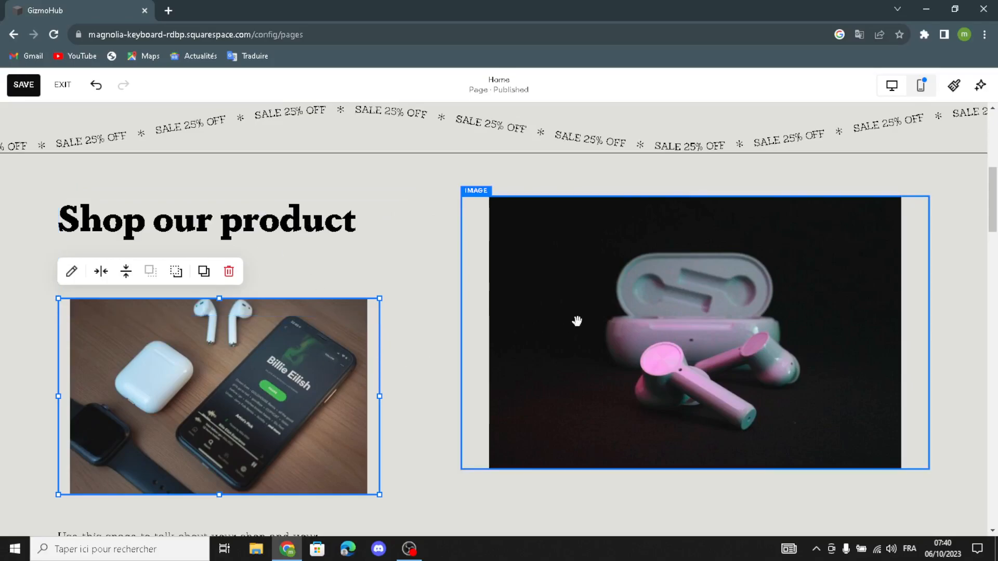
Give the "Shop our product" section the art background of layered blue-grey geometric planes
scroll(951, 214, down, 2)
scroll(826, 263, up, 1)
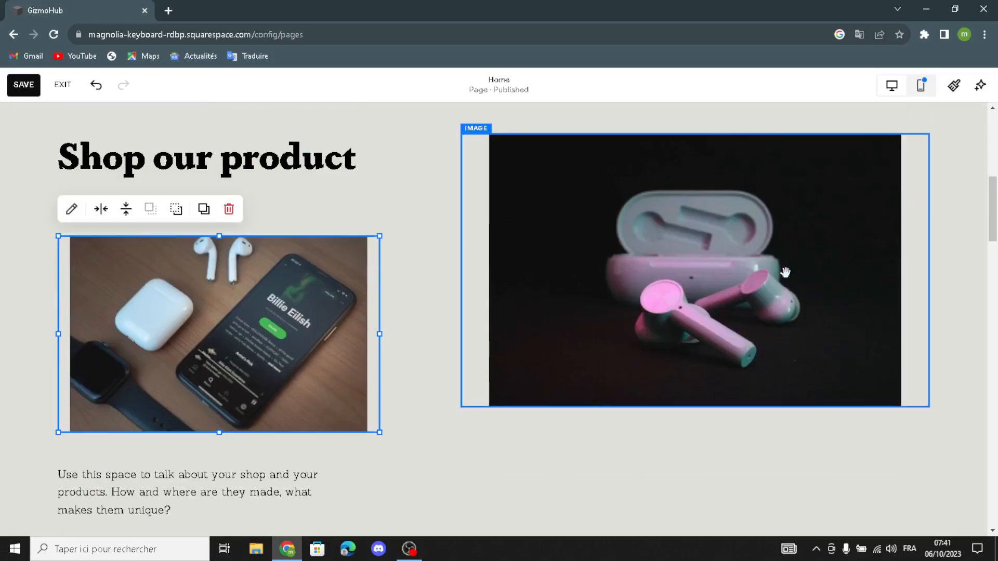
scroll(23, 173, up, 2)
click(30, 321)
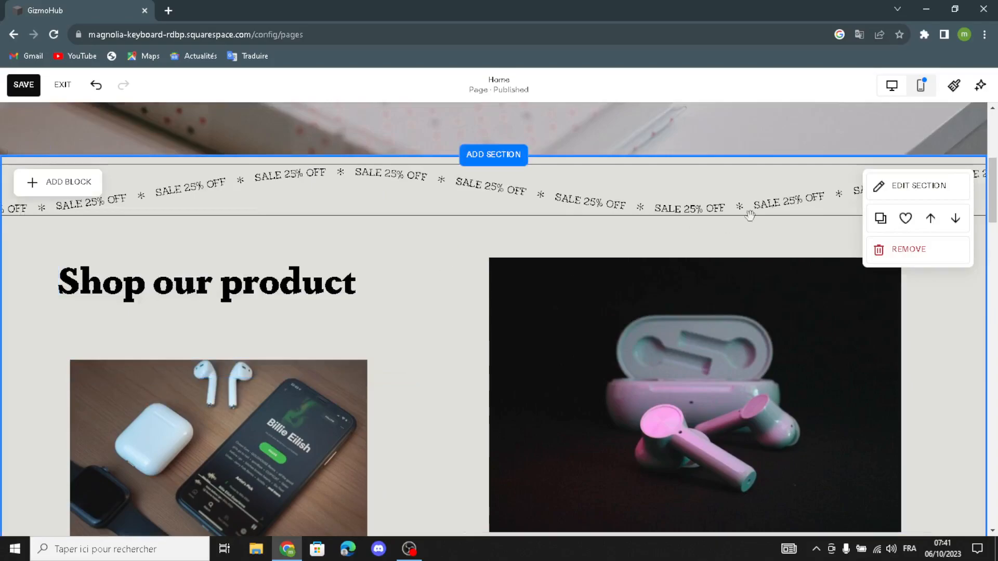
click(917, 185)
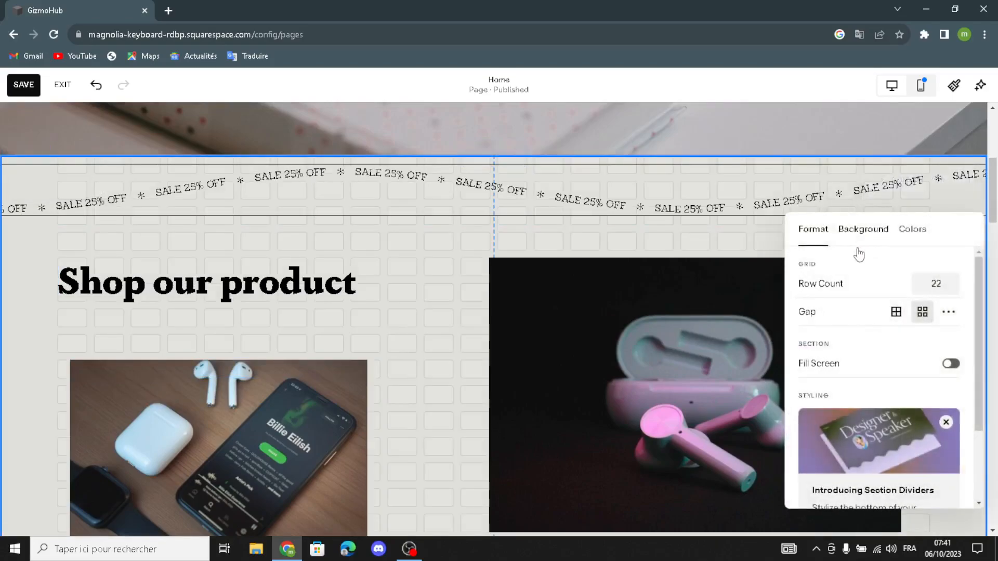
click(907, 234)
click(878, 231)
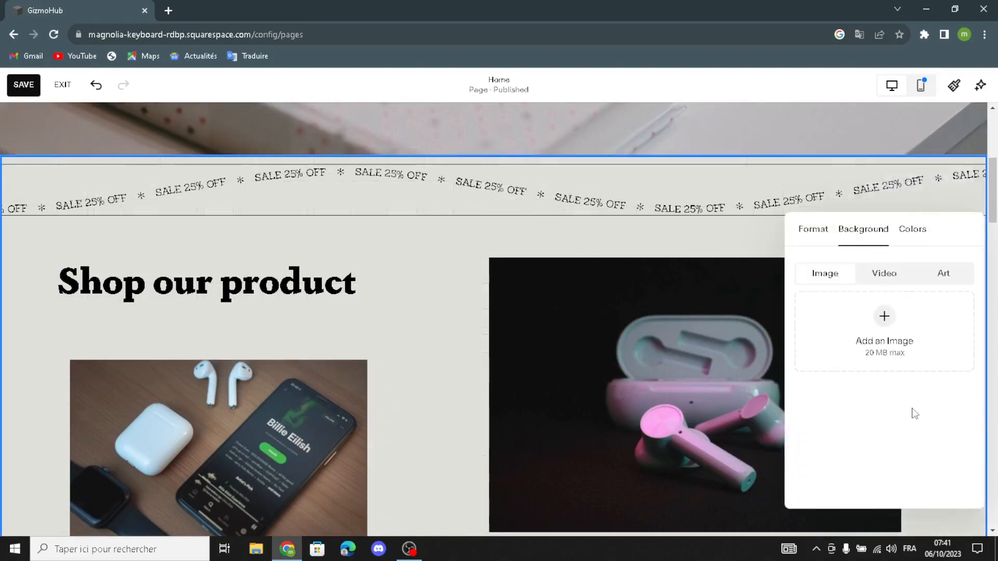
click(943, 273)
scroll(913, 397, down, 5)
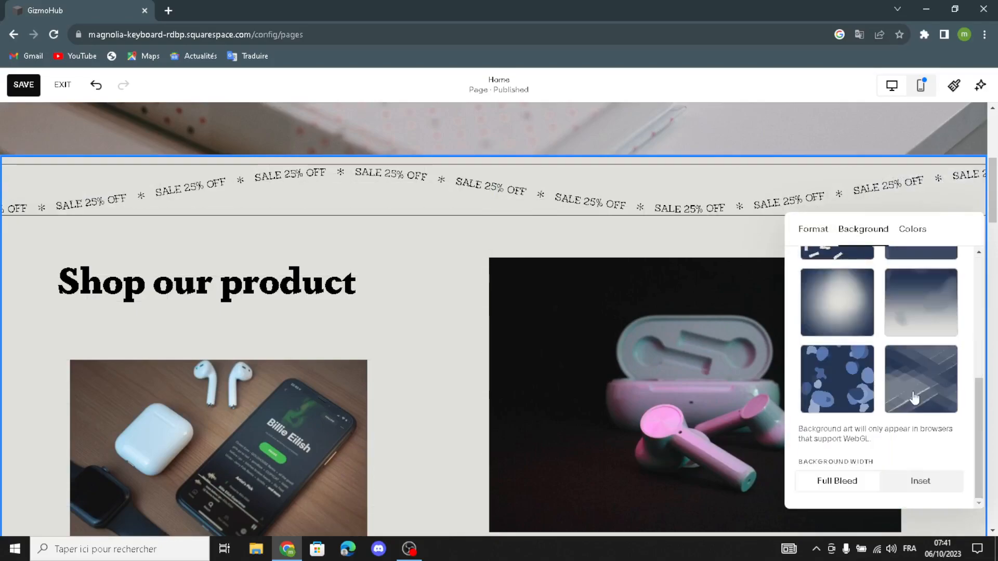
scroll(406, 327, down, 5)
scroll(427, 303, up, 2)
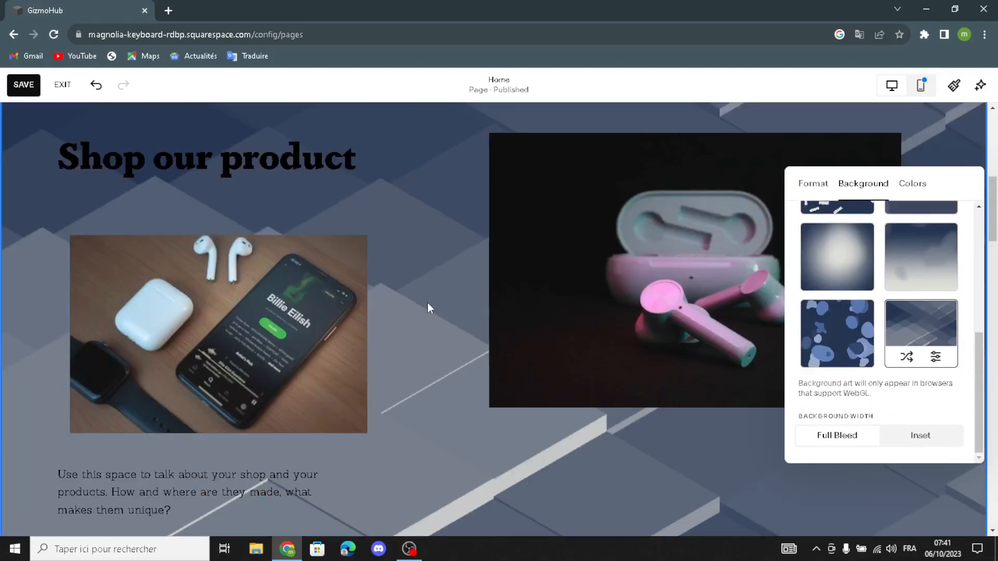
Apply the same layered geometric planes art background to the Services section
scroll(427, 302, down, 8)
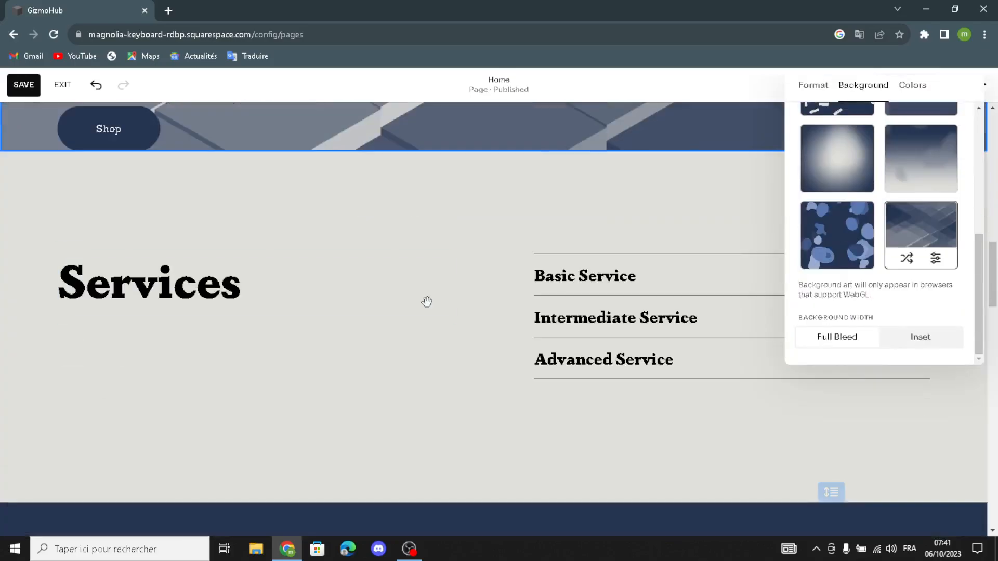
click(412, 223)
click(907, 183)
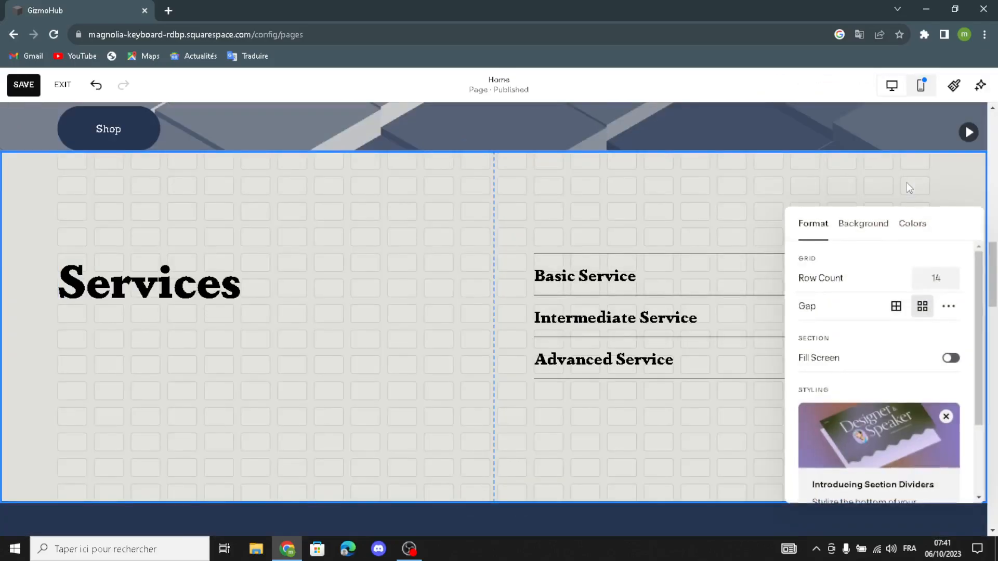
click(847, 221)
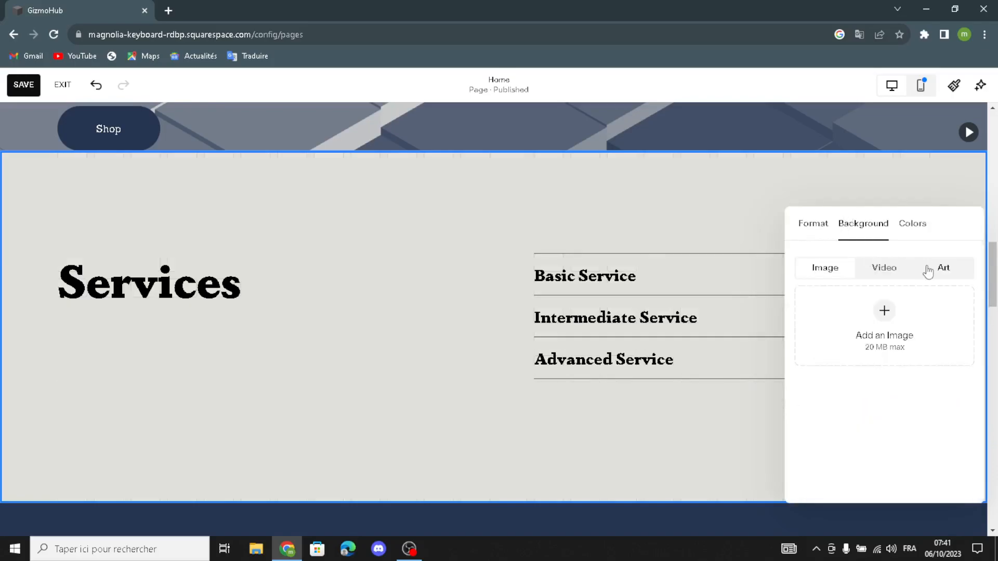
scroll(882, 385, down, 2)
click(928, 387)
Give the "Follow us on social" section the art background of layered blue-grey geometric planes
scroll(463, 325, down, 8)
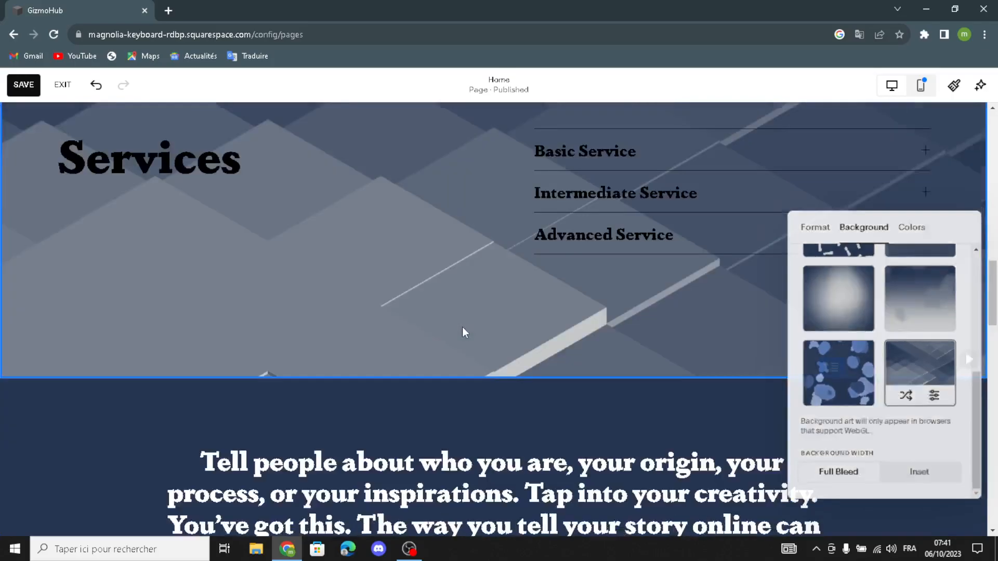
scroll(583, 302, up, 1)
scroll(582, 302, down, 5)
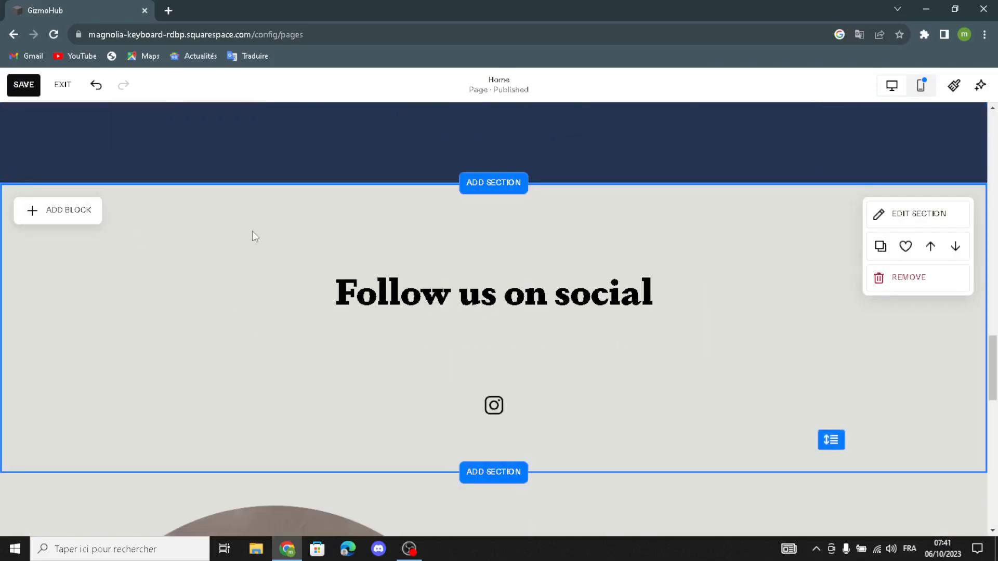
click(921, 213)
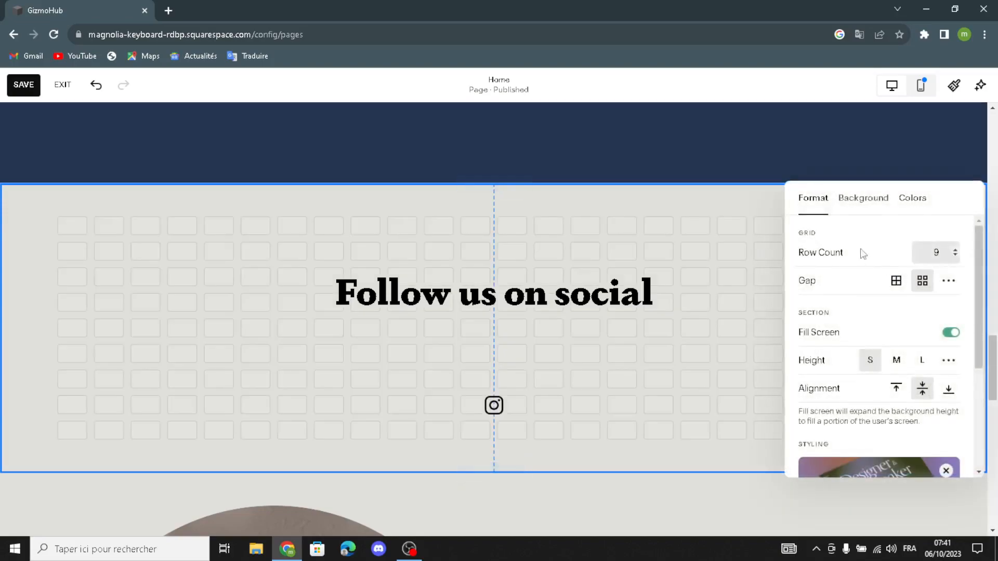
click(865, 199)
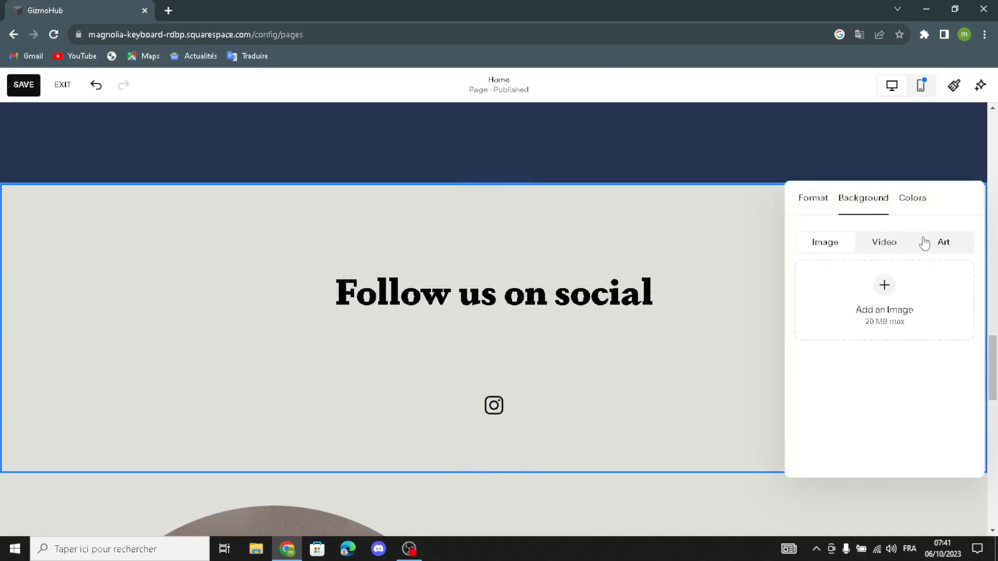
click(943, 244)
scroll(889, 410, down, 5)
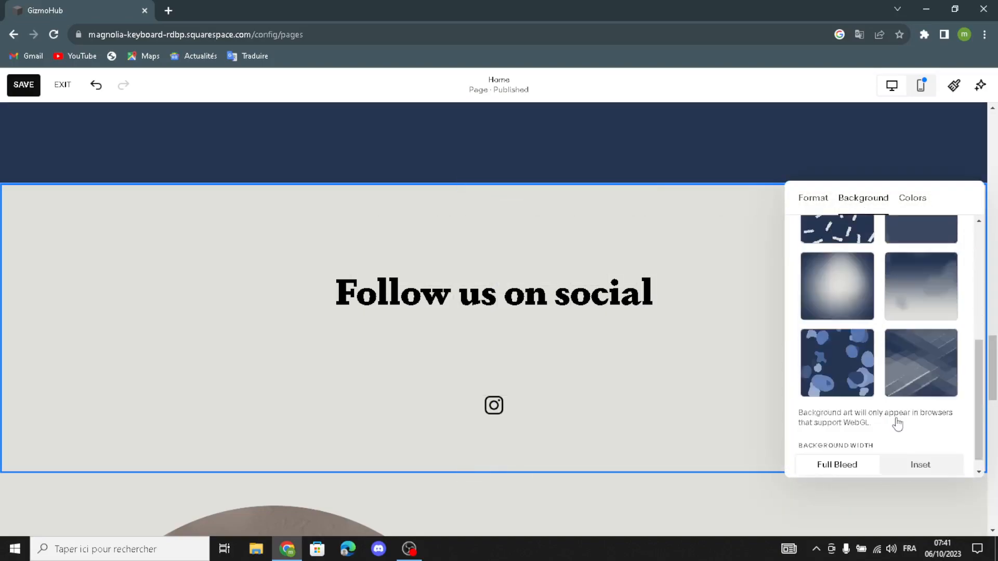
click(935, 322)
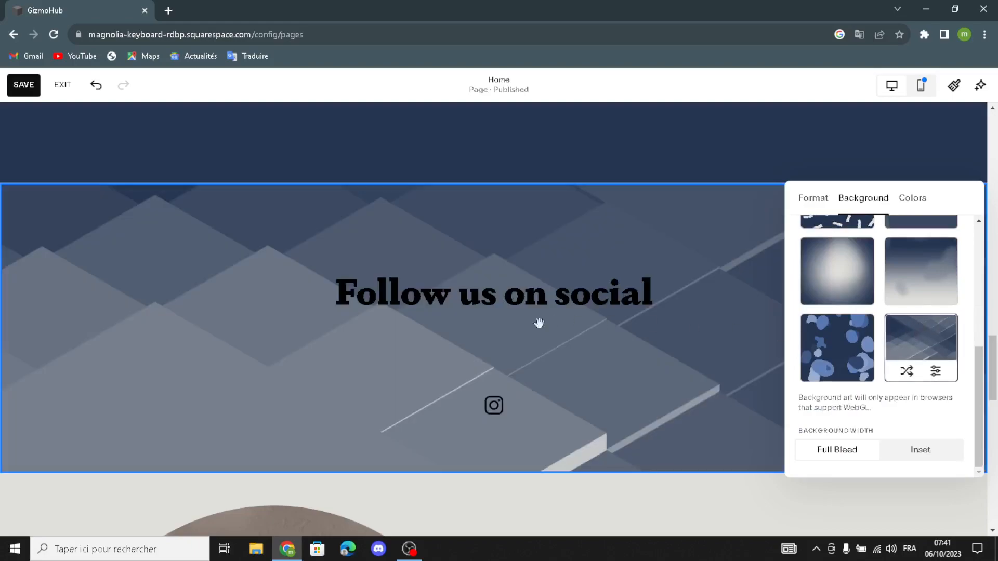
Examine the content and design settings of the social links block under the "Follow us on social" heading
click(502, 395)
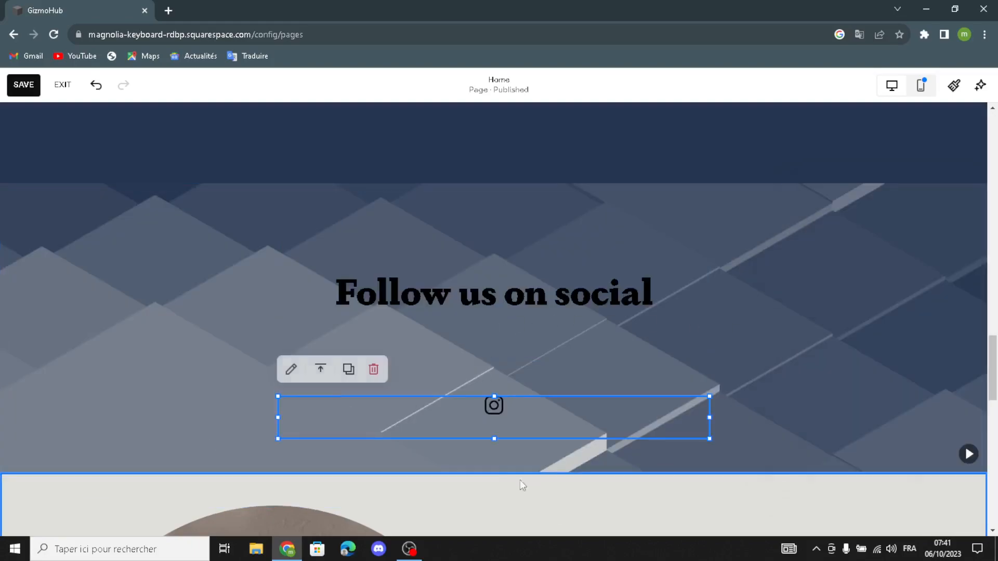
click(290, 370)
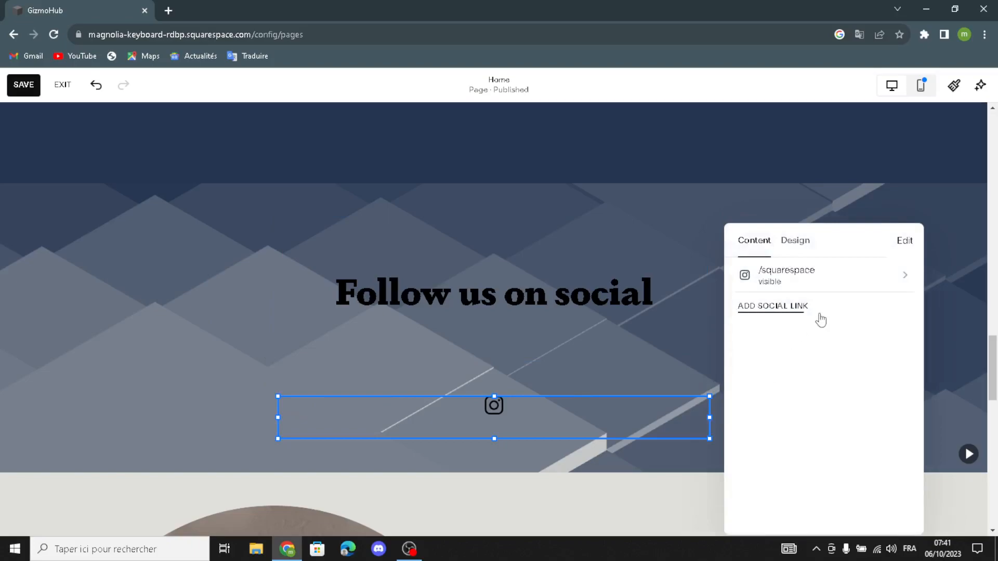
click(805, 241)
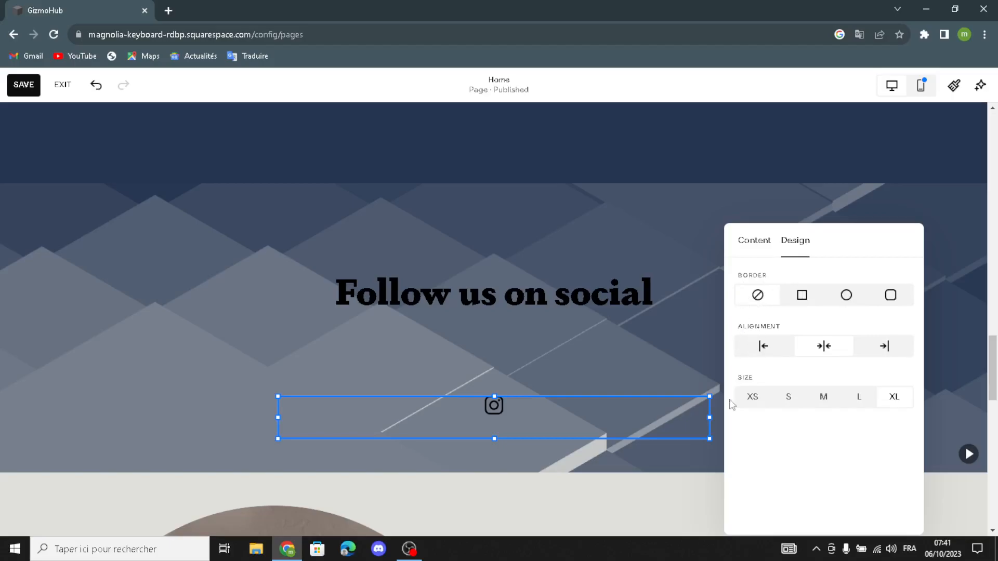
Delete the arched red vase image beside the Subscribe form
scroll(644, 347, down, 3)
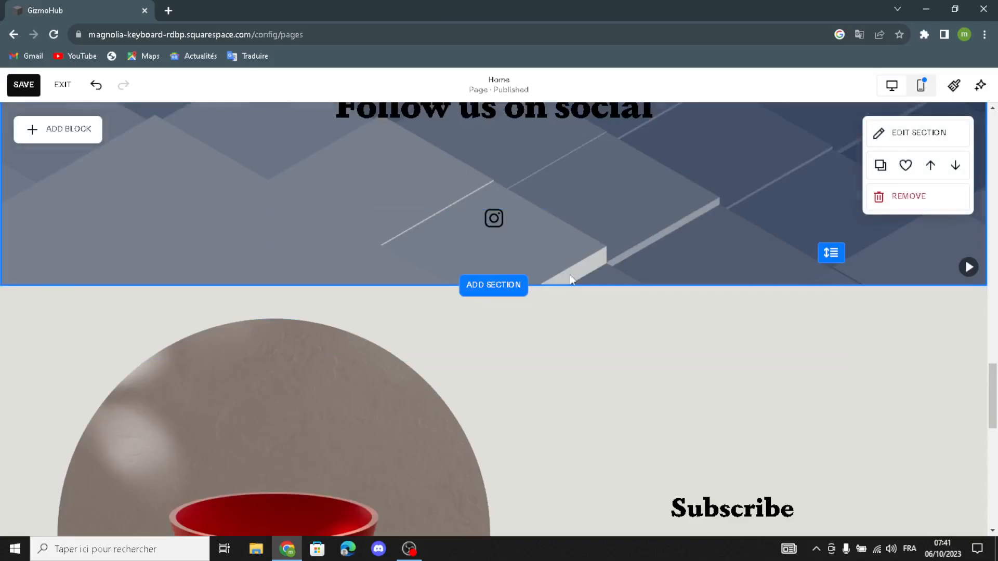
scroll(569, 272, down, 4)
click(378, 240)
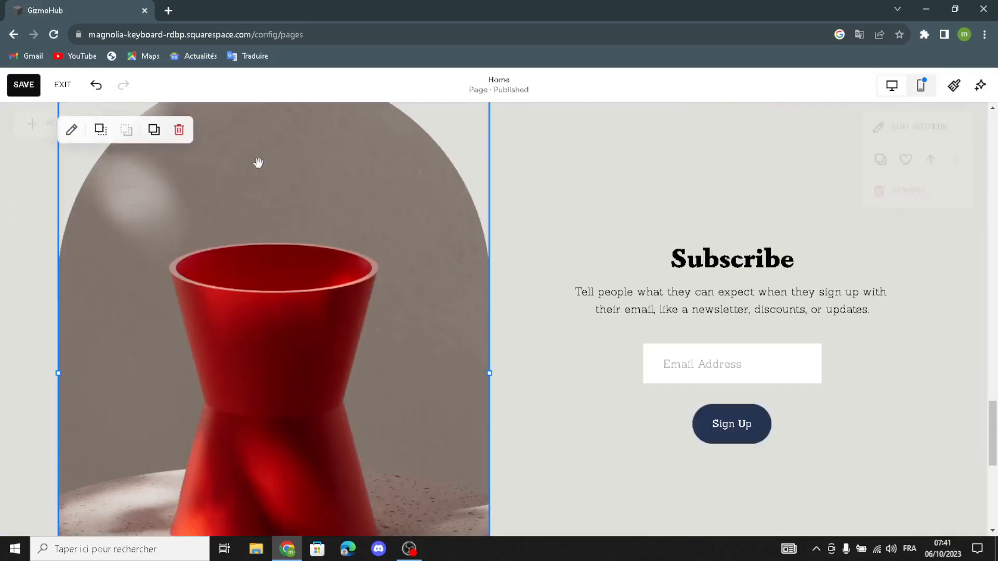
click(179, 130)
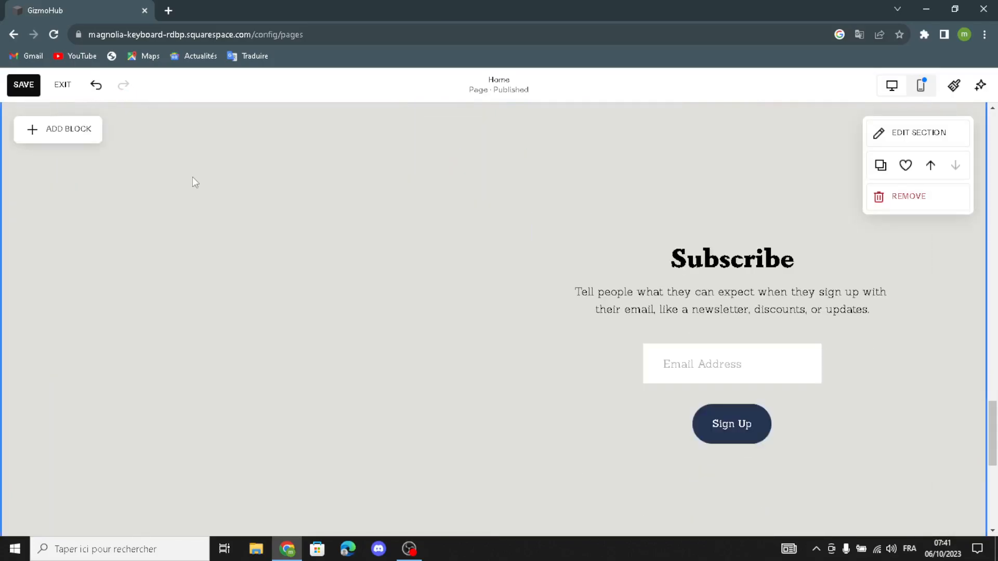
Add an image block to the empty area beside the Subscribe form
click(81, 129)
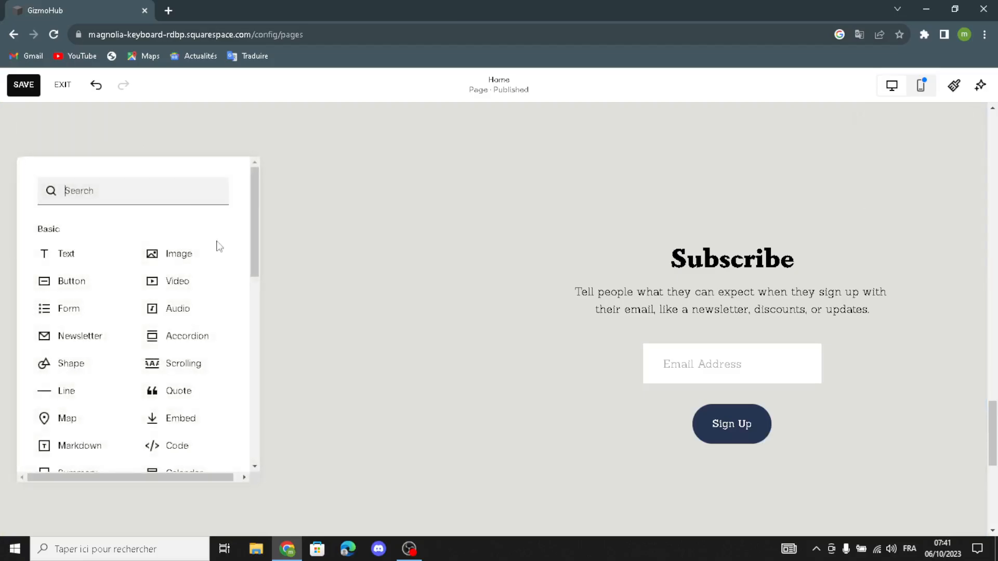
click(195, 268)
drag(207, 268, 272, 322)
Search the free stock images for "tech gadgets" to fill the new image block
click(273, 323)
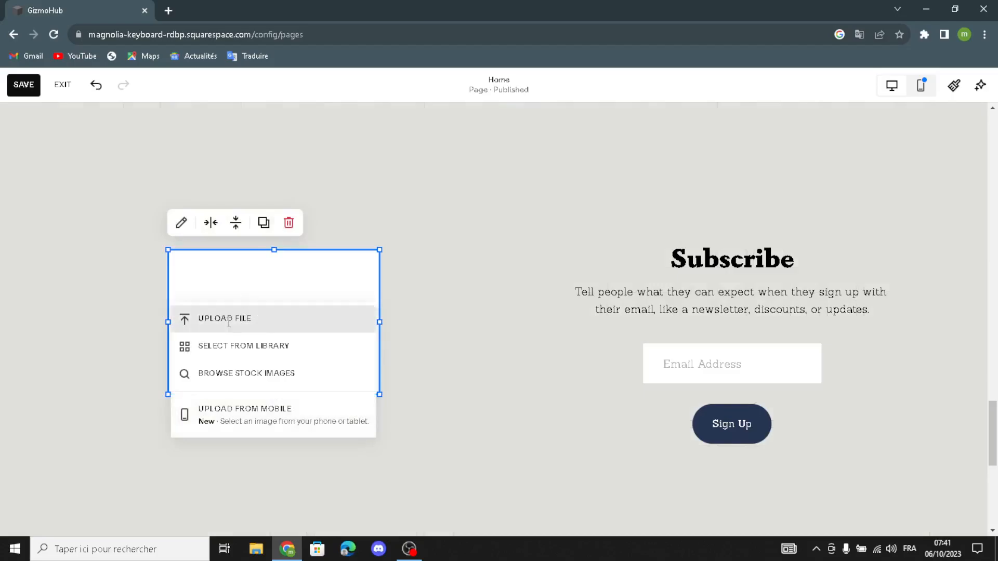
click(232, 346)
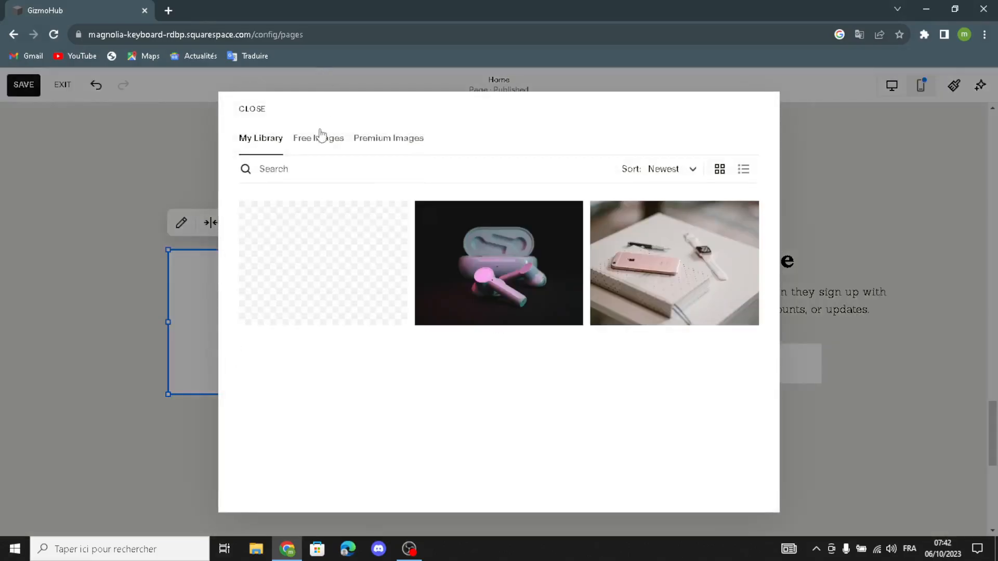
click(314, 168)
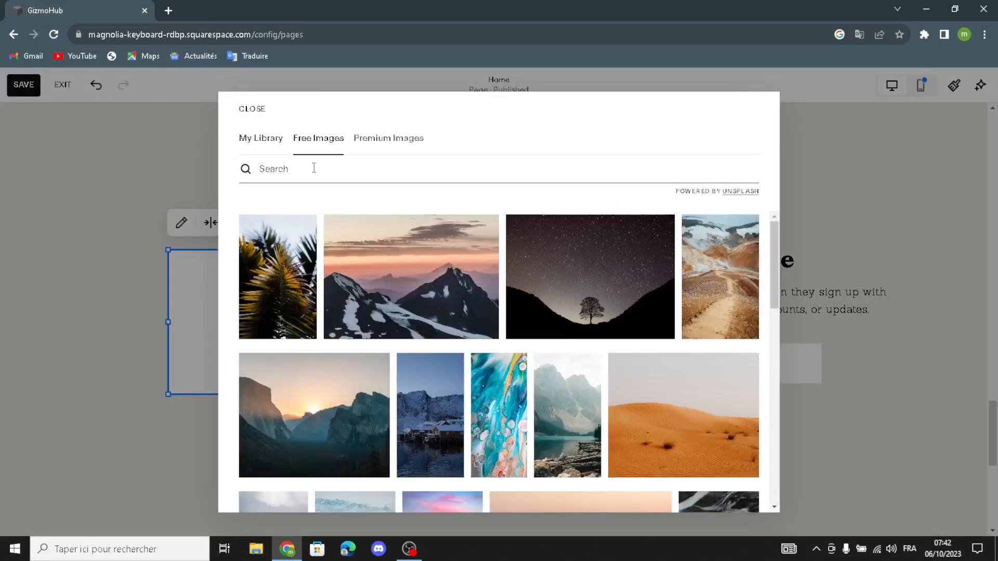
text(tech)
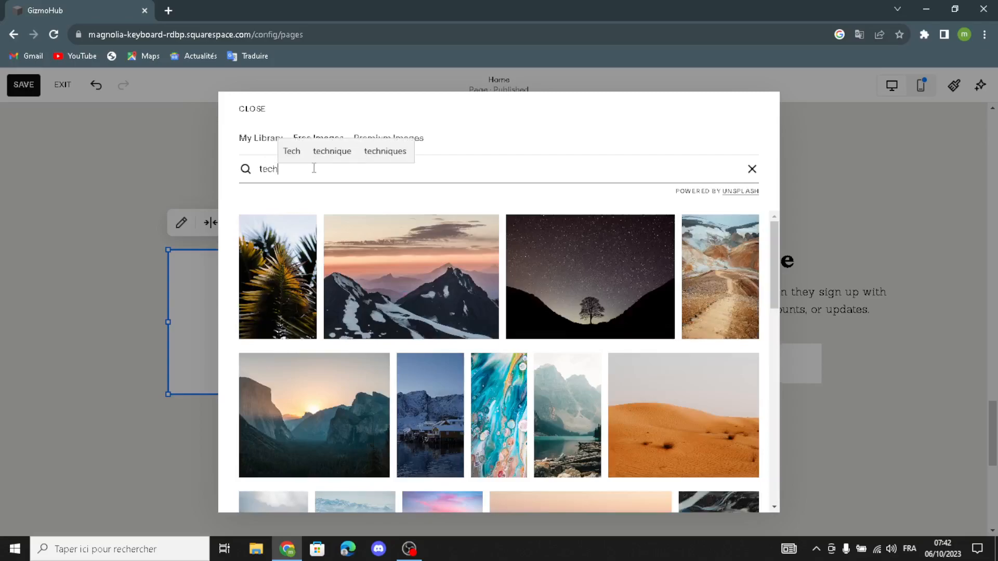
text( gadg)
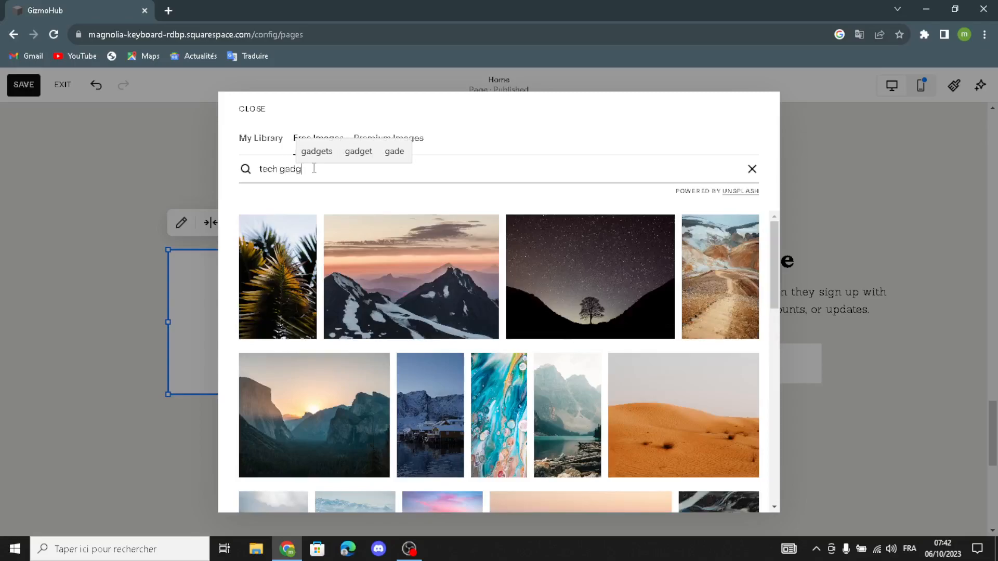
text(ets)
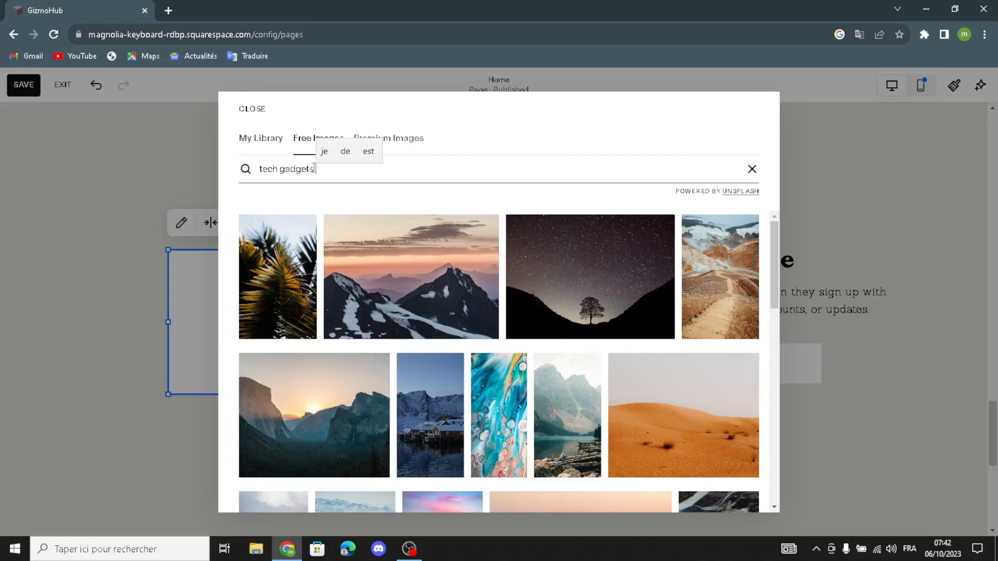
Insert the stock photo of the red, white and blue iPhones into the new image block
scroll(540, 389, down, 1)
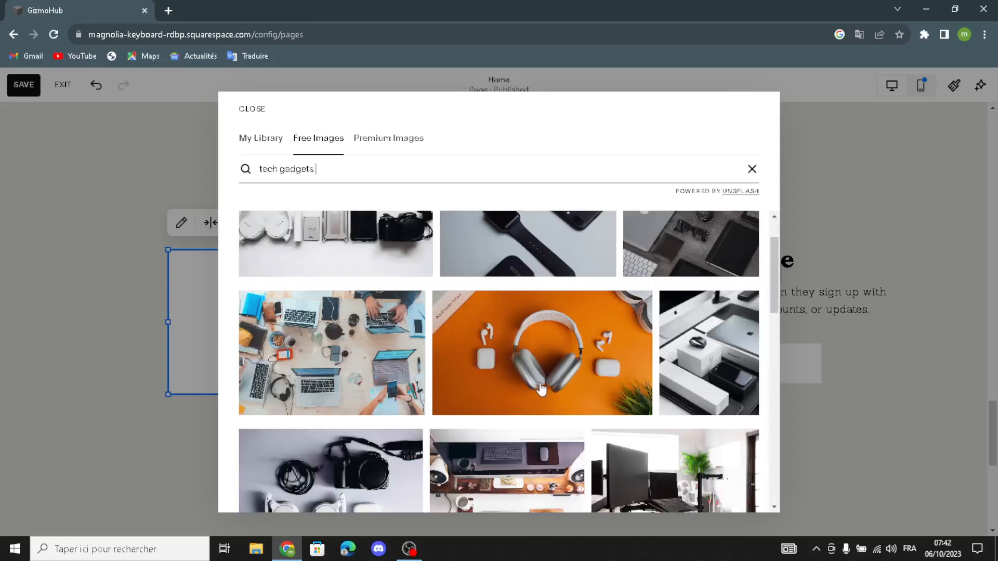
scroll(441, 395, down, 2)
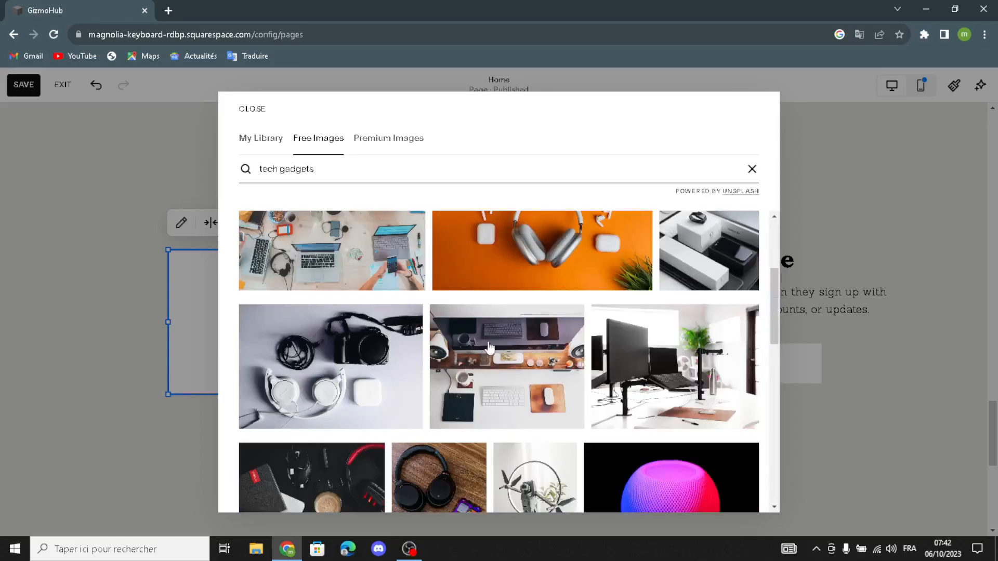
scroll(491, 350, down, 1)
scroll(494, 353, down, 1)
scroll(501, 369, down, 1)
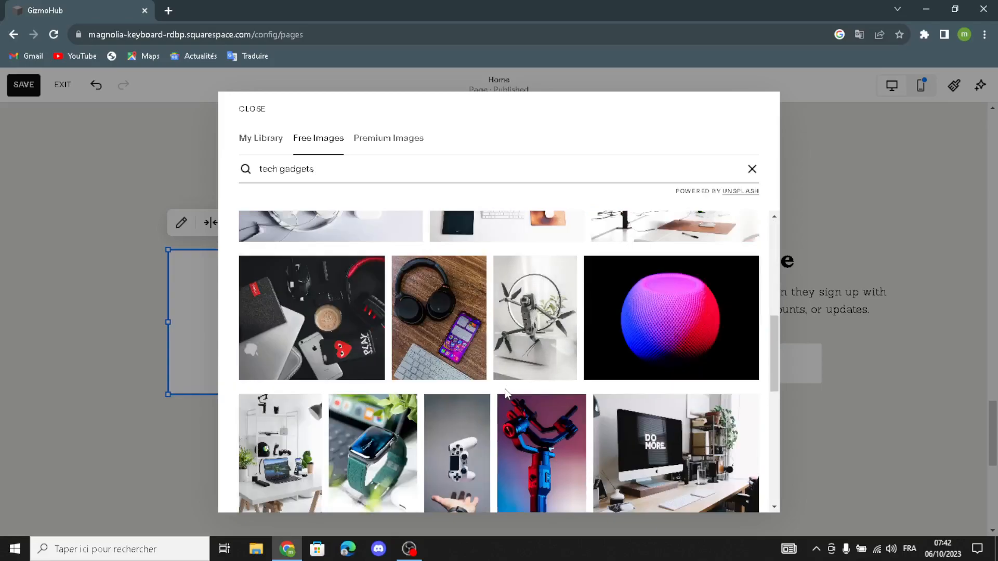
scroll(505, 390, down, 1)
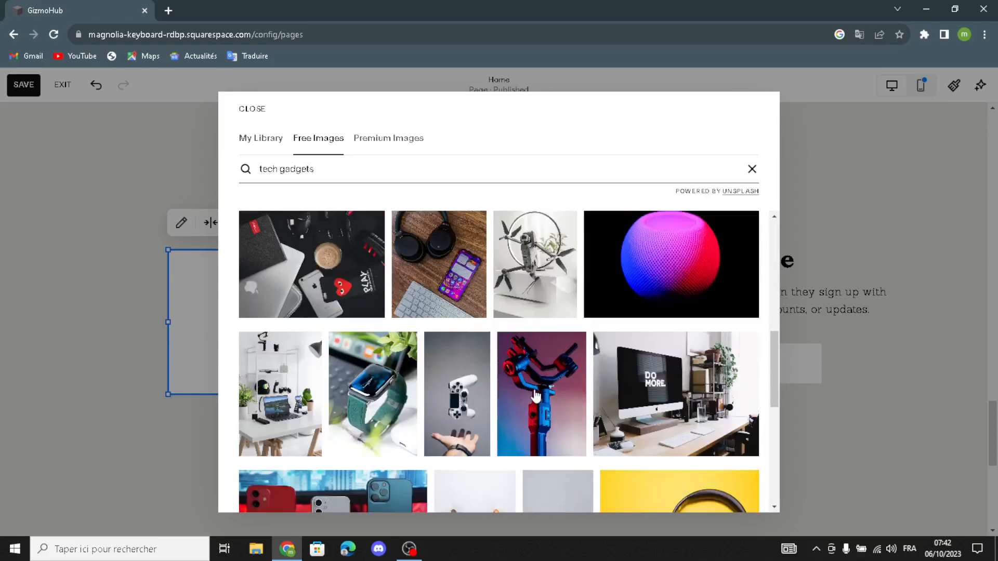
scroll(527, 400, down, 1)
scroll(538, 387, down, 1)
scroll(543, 377, down, 1)
scroll(542, 377, down, 1)
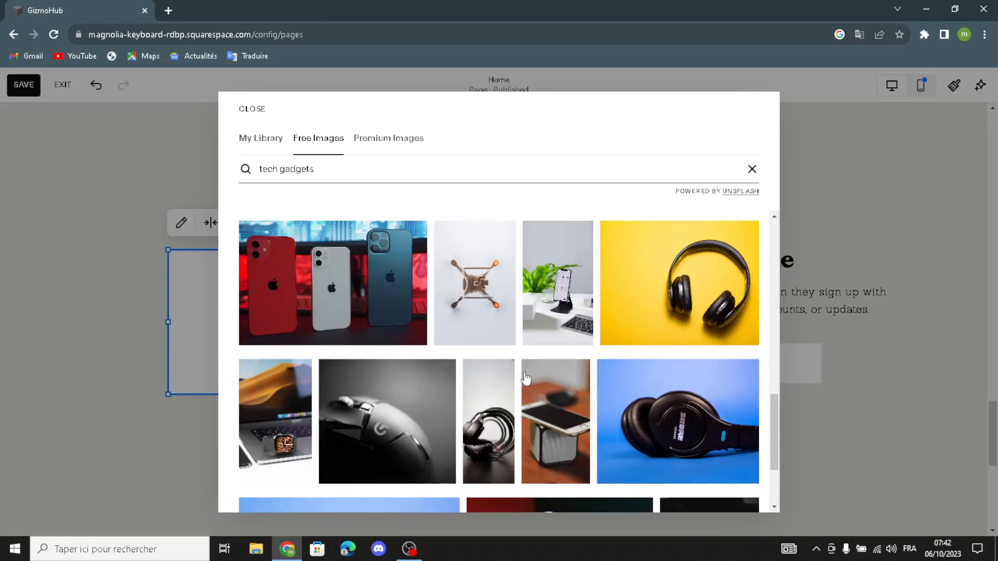
click(362, 284)
click(616, 326)
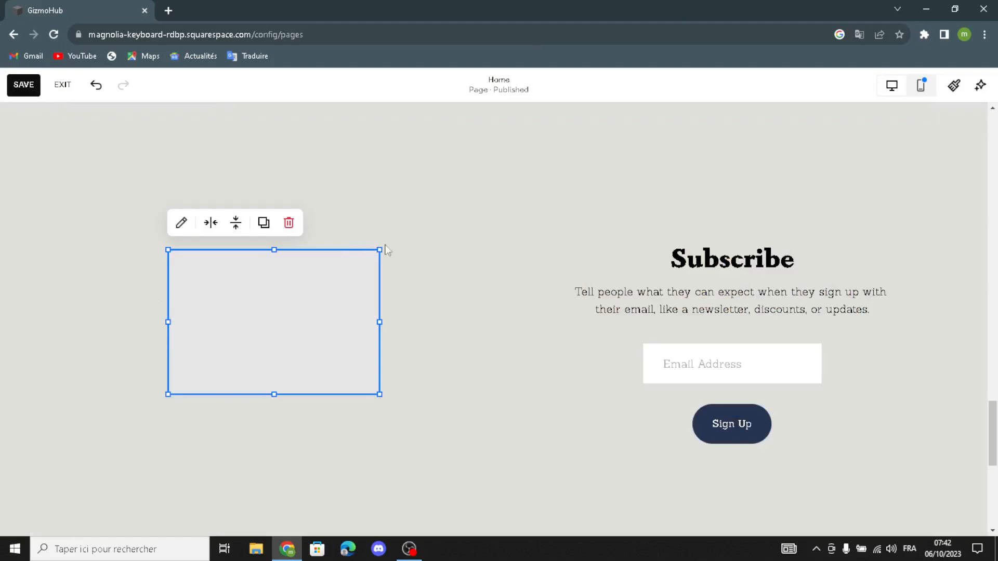
Enlarge and reposition the iPhones image block so it spans from the grid's left edge to the newsletter block
drag(379, 249, 526, 173)
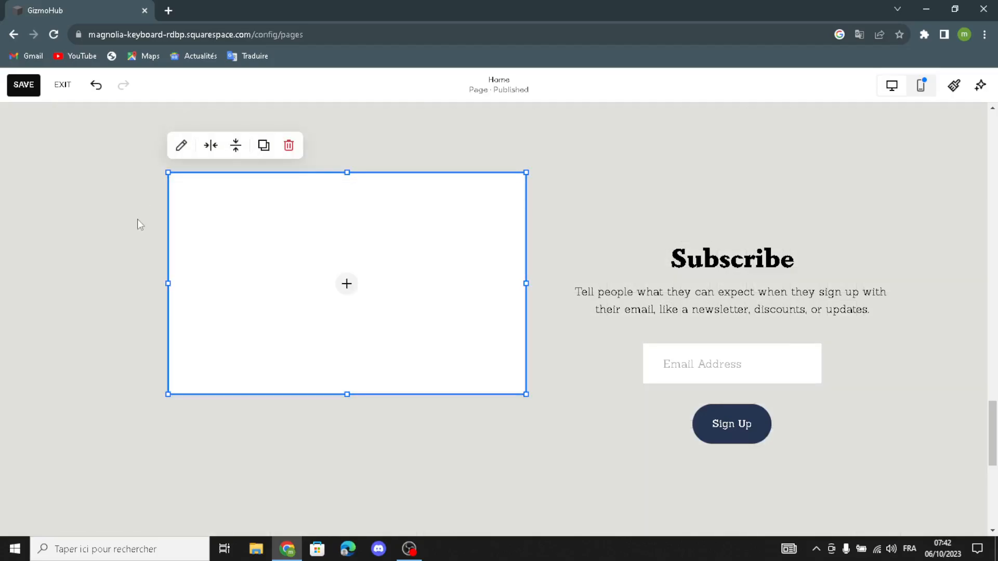
click(137, 219)
drag(241, 260, 119, 354)
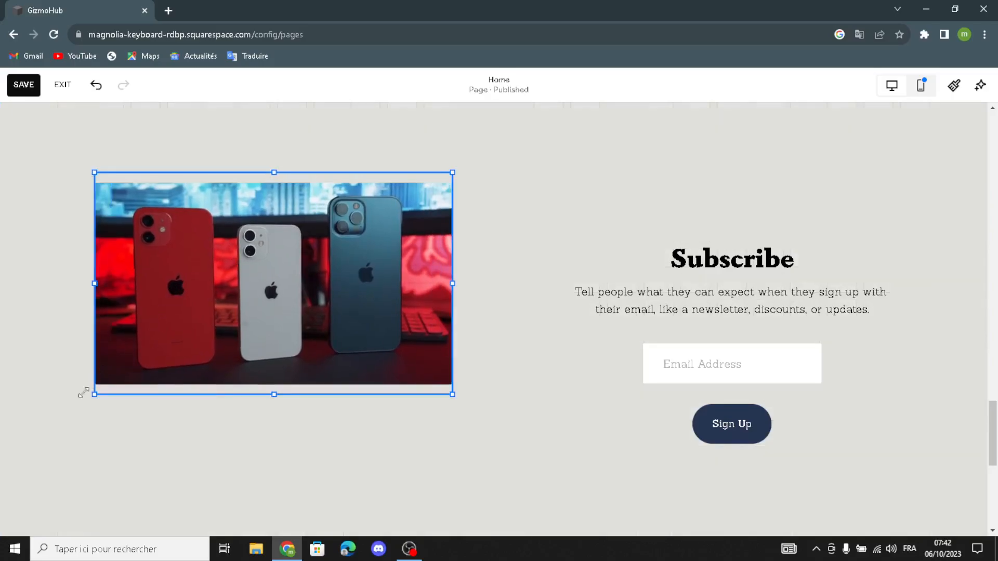
drag(94, 394, 50, 491)
drag(450, 175, 495, 160)
drag(487, 471, 526, 520)
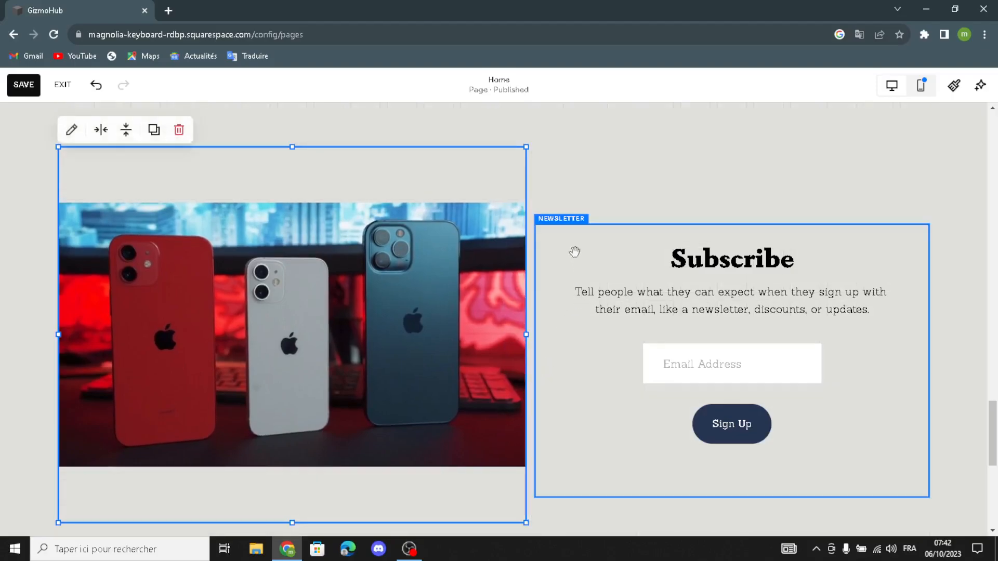
Apply the layered blue-grey geometric planes art background to the Subscribe section
click(557, 163)
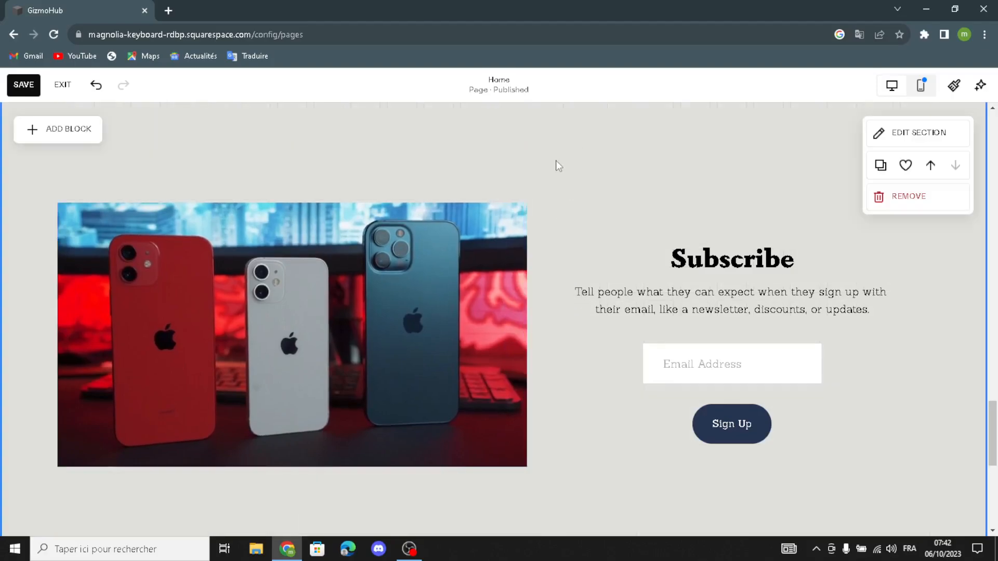
click(936, 146)
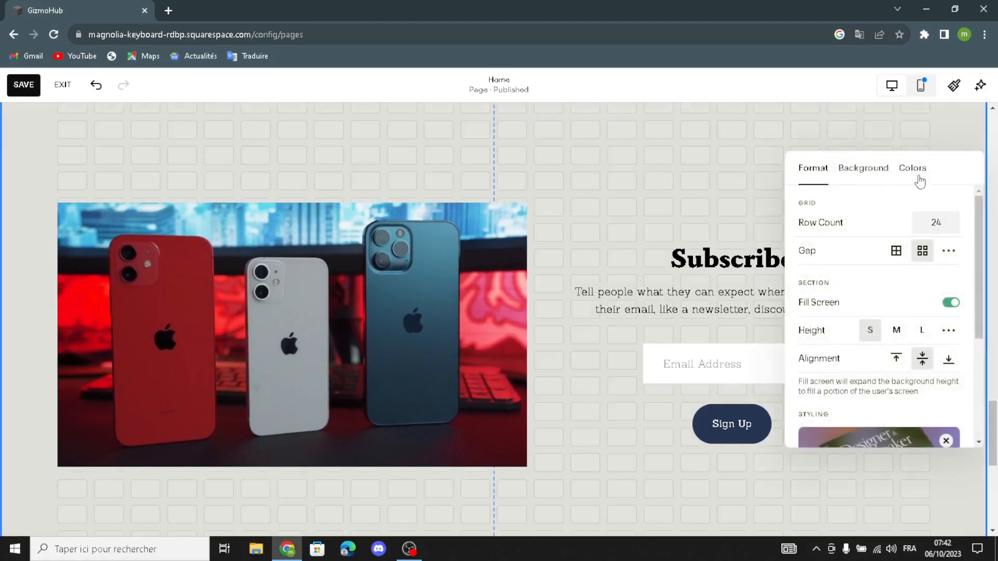
click(860, 168)
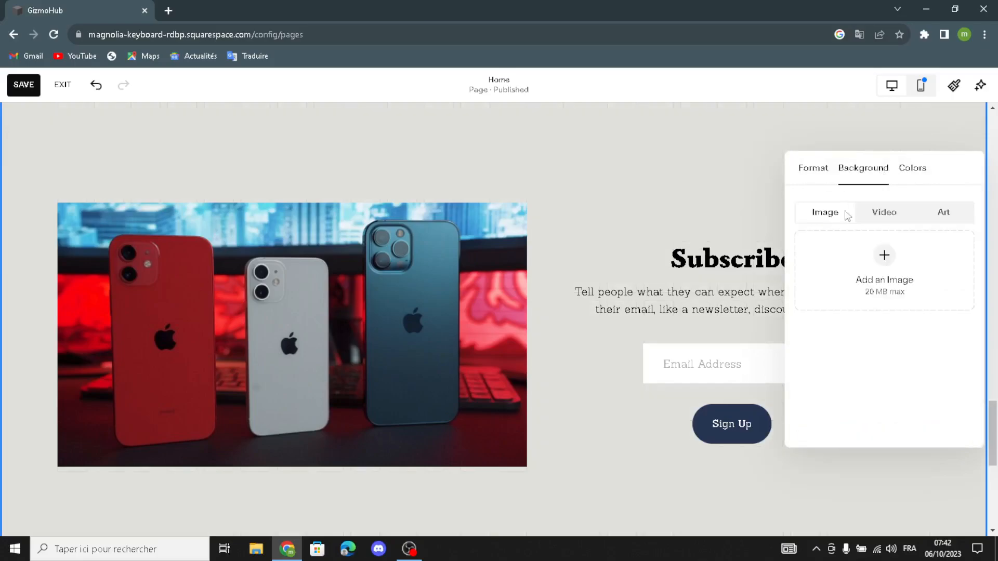
click(944, 215)
scroll(890, 318, down, 5)
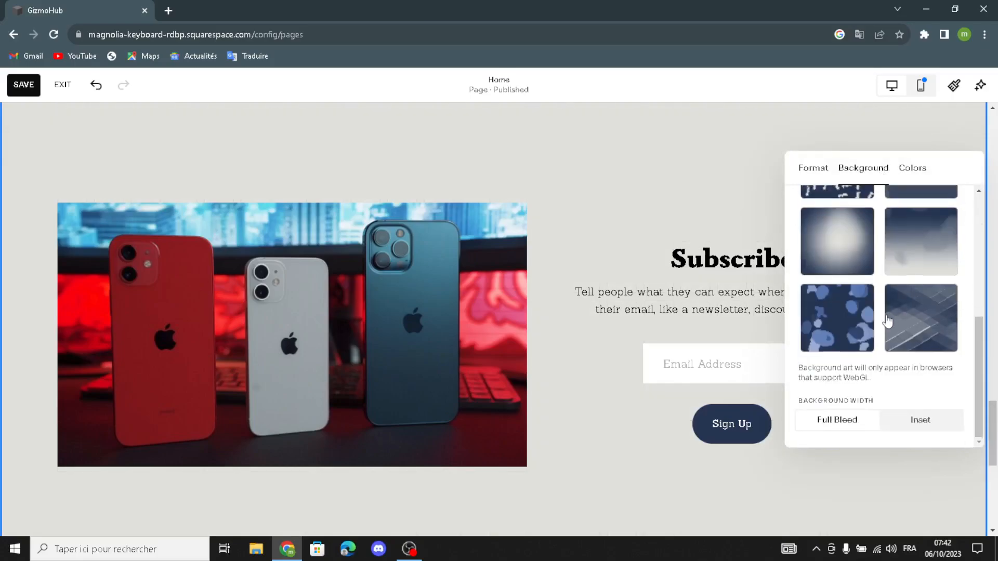
click(919, 312)
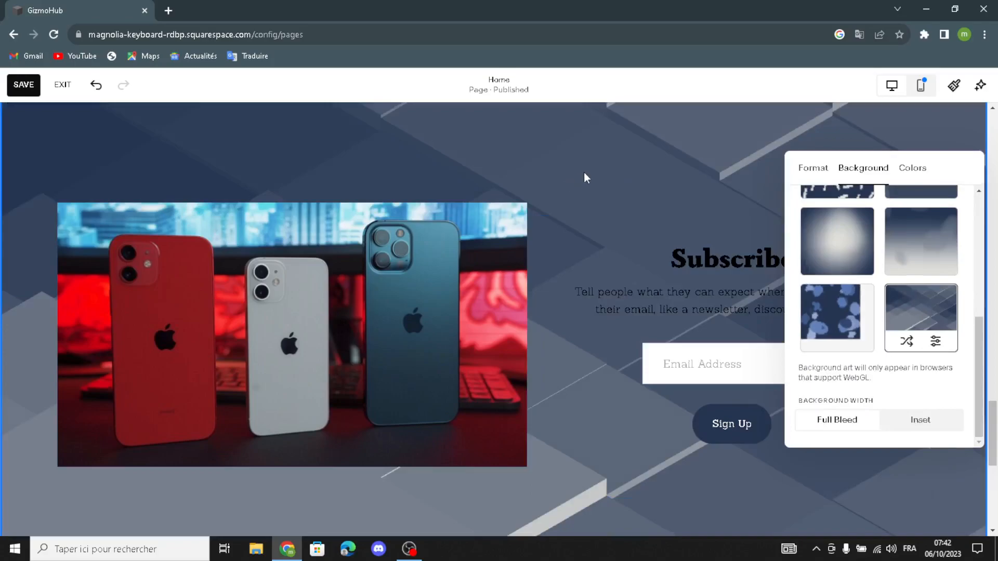
click(584, 173)
In the iPhones image's design settings, set the corner radius to 1 and enable the lightbox
click(520, 208)
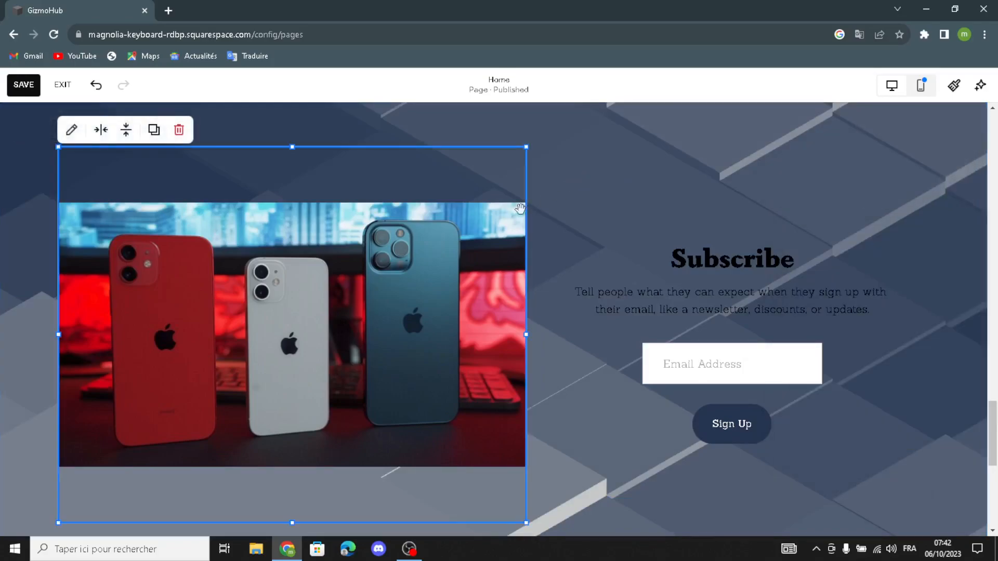
click(121, 132)
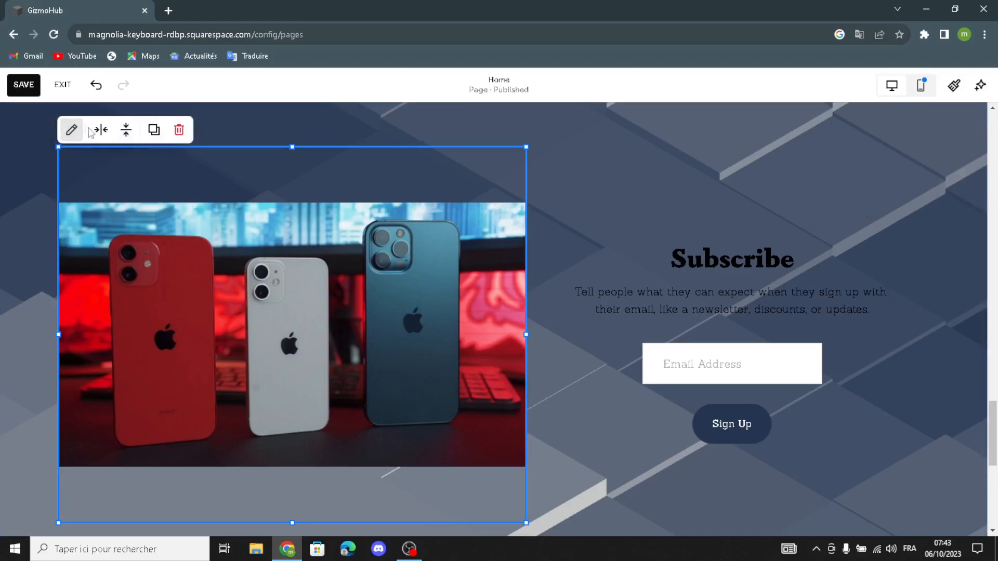
click(71, 129)
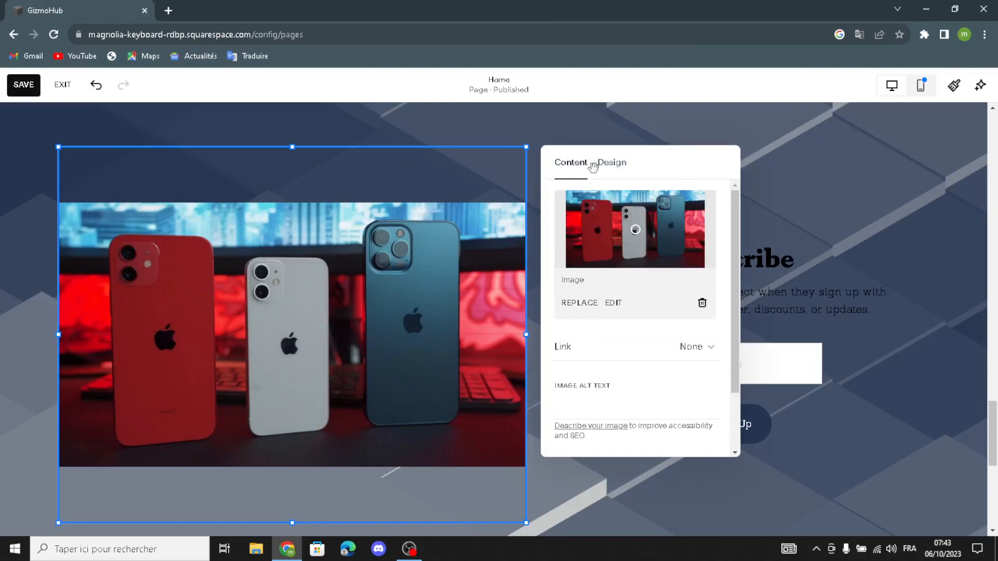
click(613, 163)
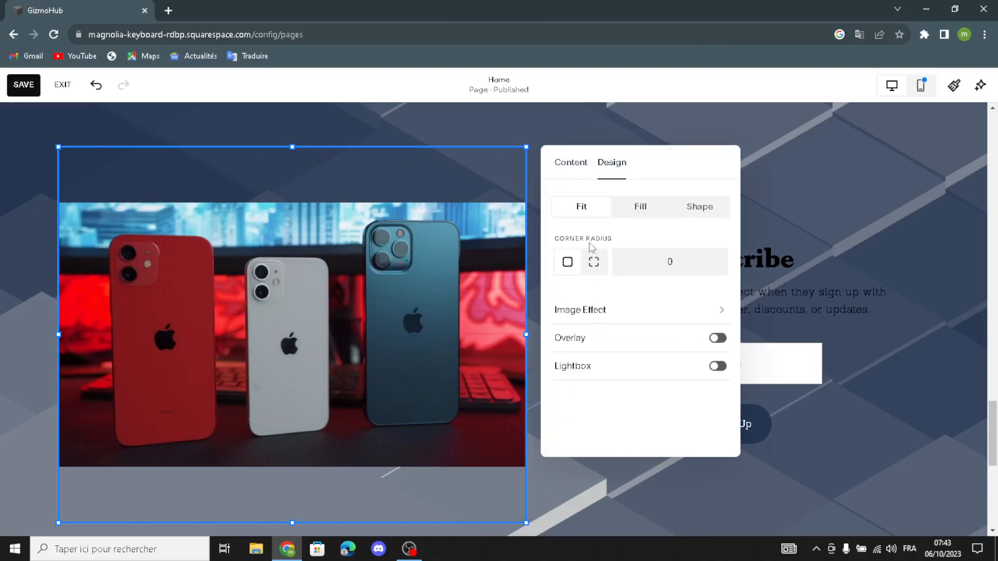
click(592, 262)
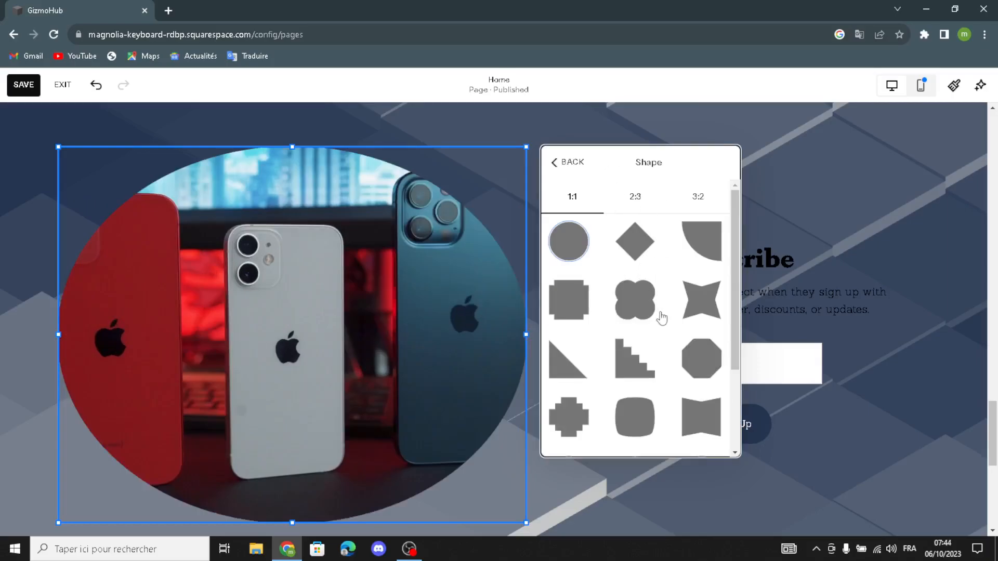
Try the bulging-square, flower, stepped-cross, triangle and staircase shapes from the 1:1 set on the iPhones image
scroll(662, 318, down, 3)
click(638, 356)
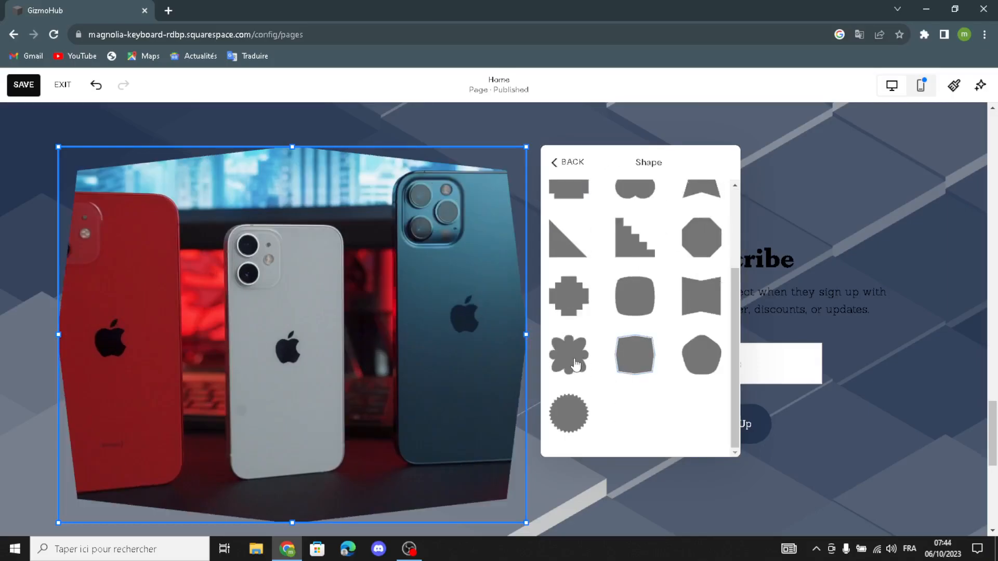
click(575, 364)
click(578, 291)
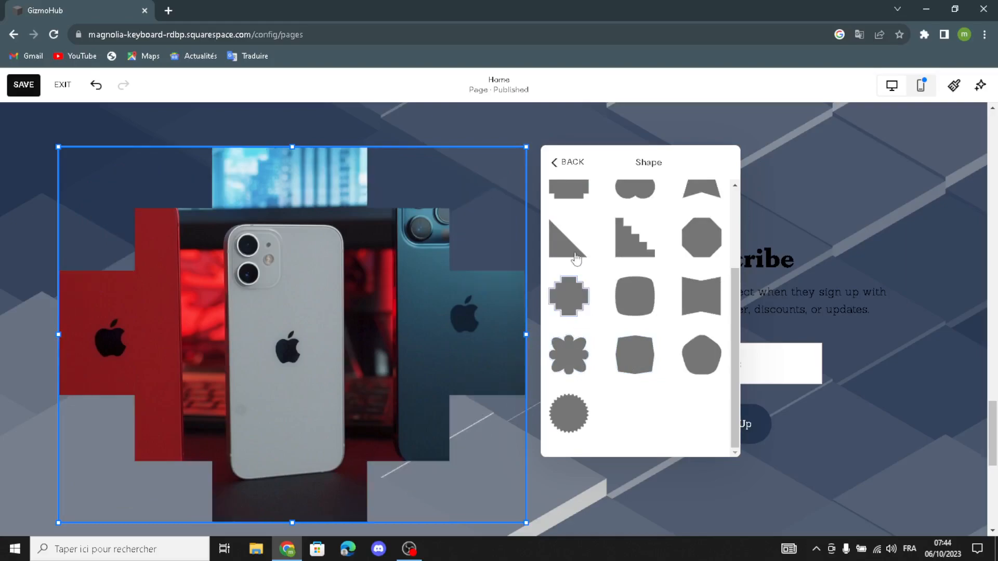
click(583, 242)
click(653, 252)
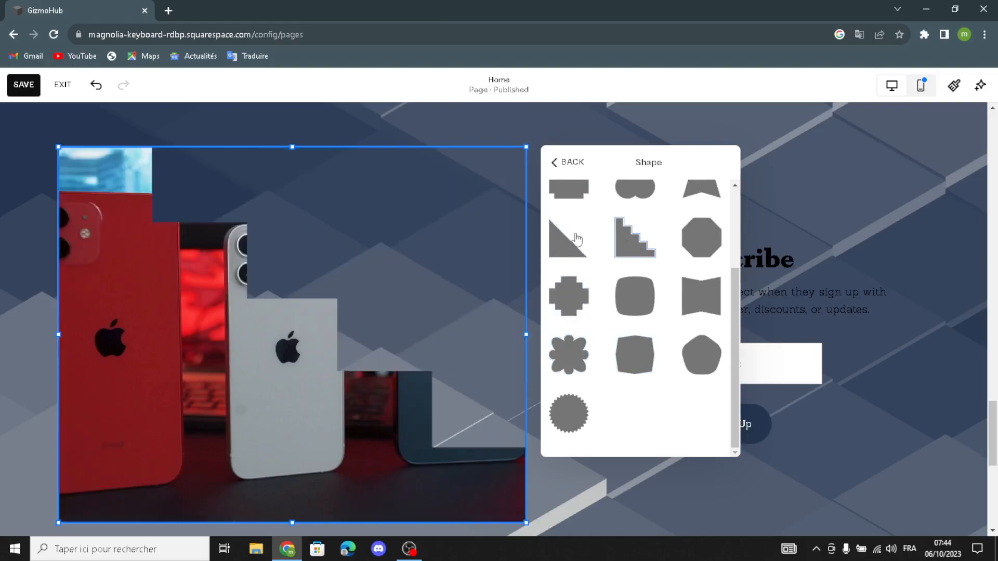
Try the diamond, circle, quarter-circle and four-point star shapes from the 1:1 set on the iPhones image
scroll(602, 240, up, 3)
click(648, 248)
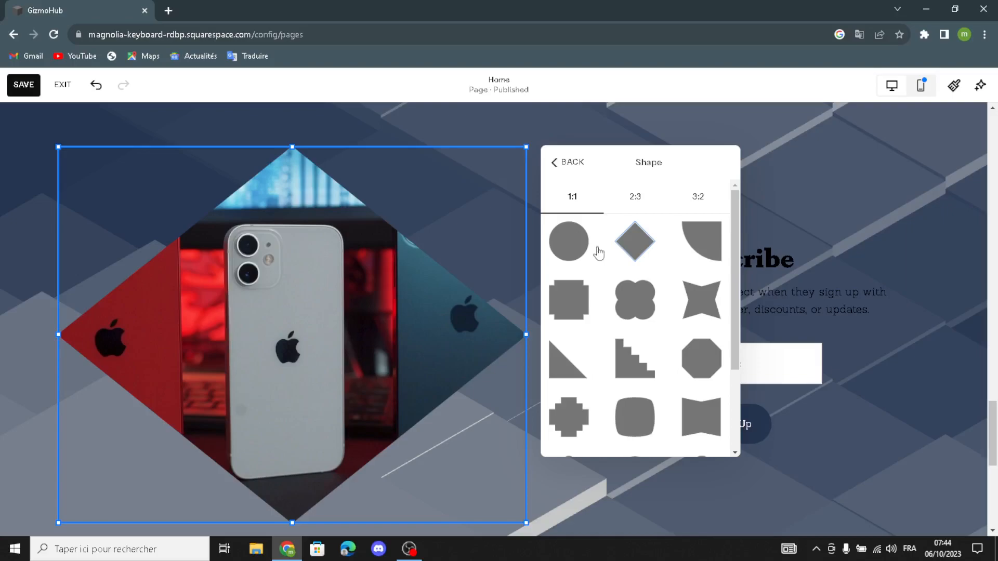
click(579, 256)
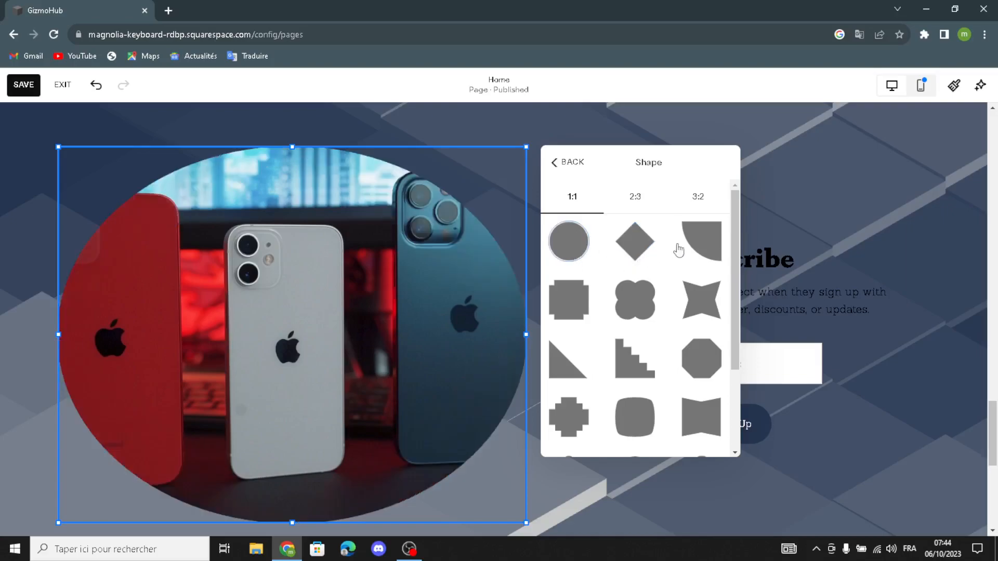
click(688, 261)
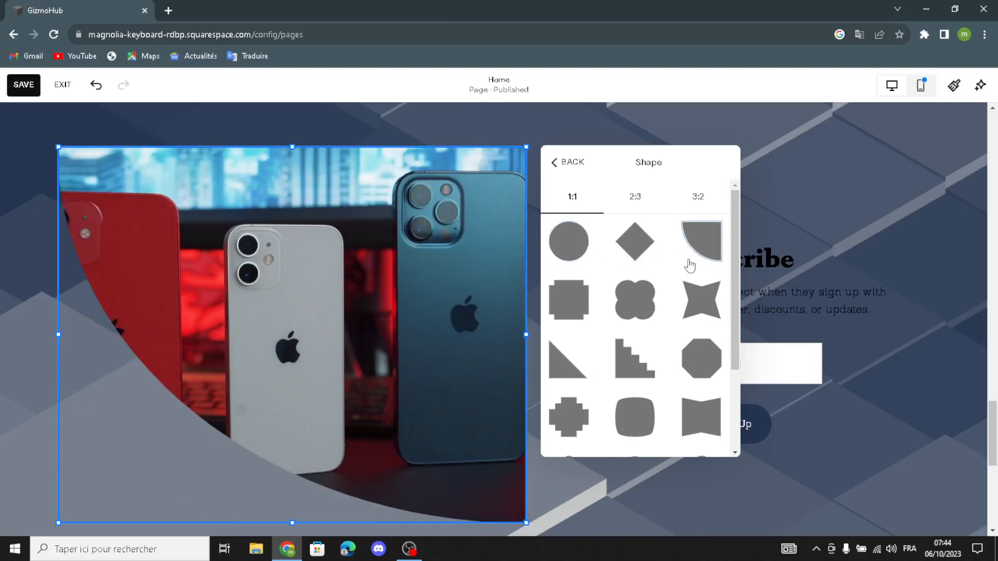
click(695, 316)
Try the scalloped circle, rounded pentagon, bulging-square and notched-banner shapes from the 1:1 set on the iPhones image
scroll(639, 348, down, 1)
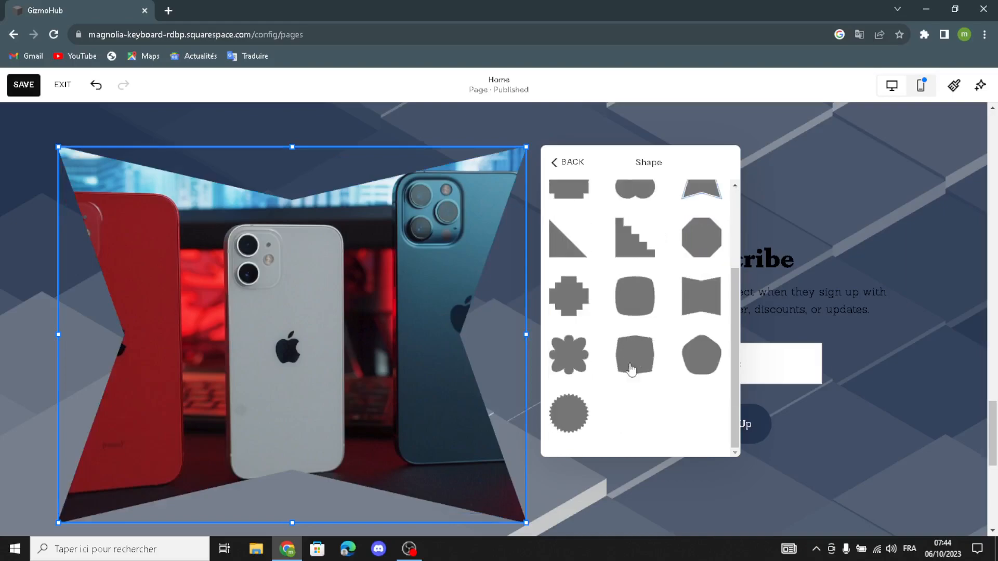
click(584, 412)
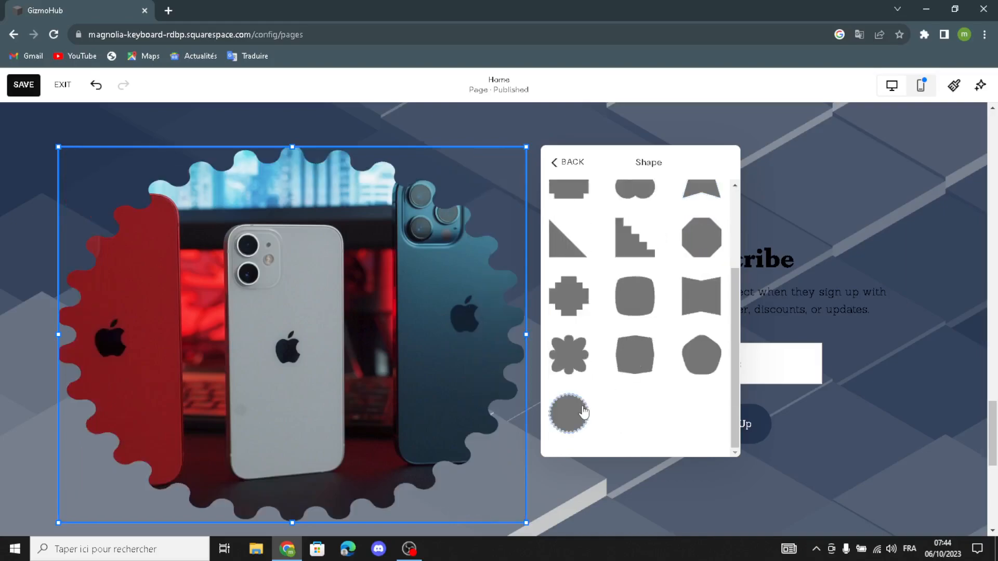
click(709, 373)
click(629, 355)
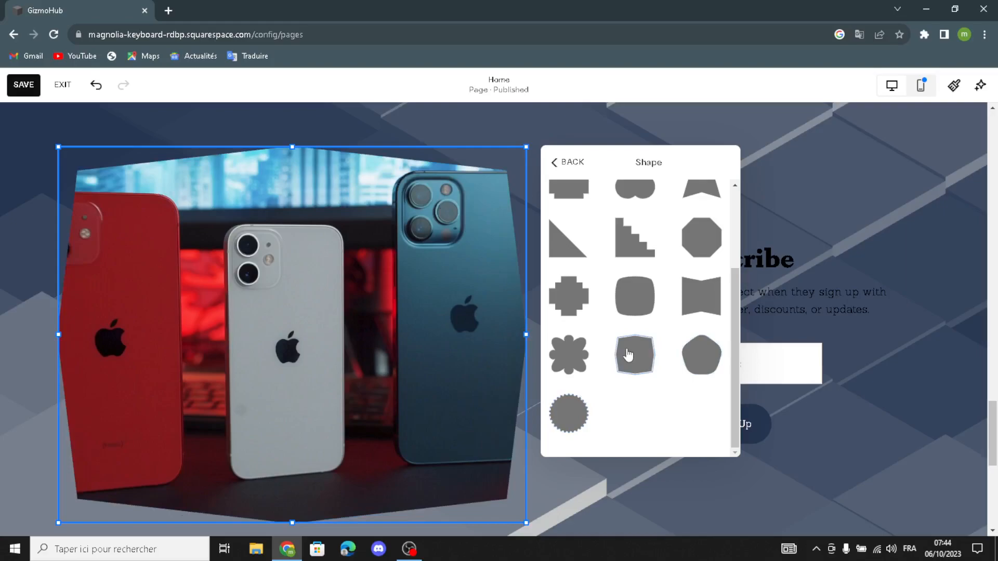
click(691, 309)
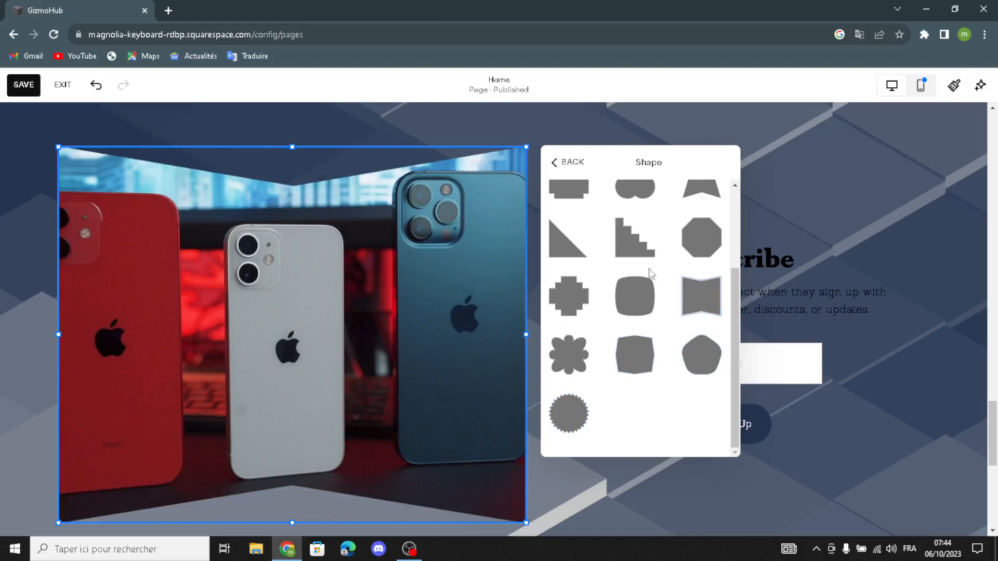
Try the plain arch and the shouldered arch from the 2:3 shapes on the iPhones image
scroll(649, 273, up, 3)
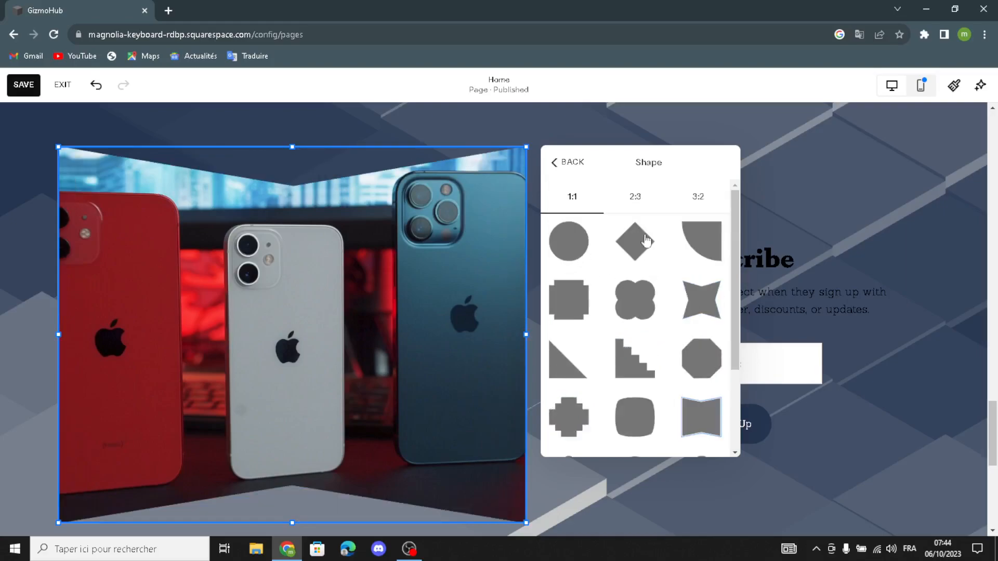
click(635, 197)
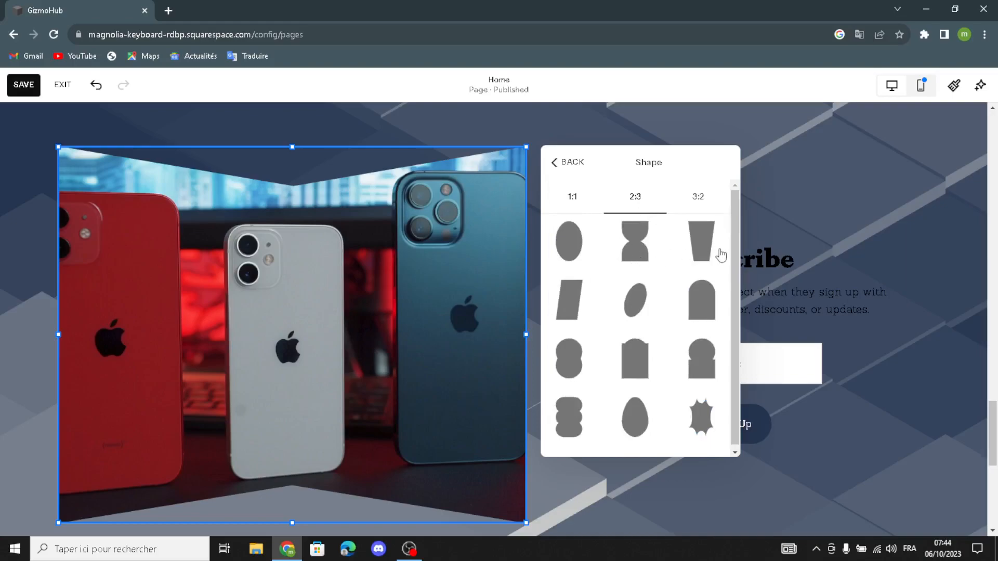
click(707, 294)
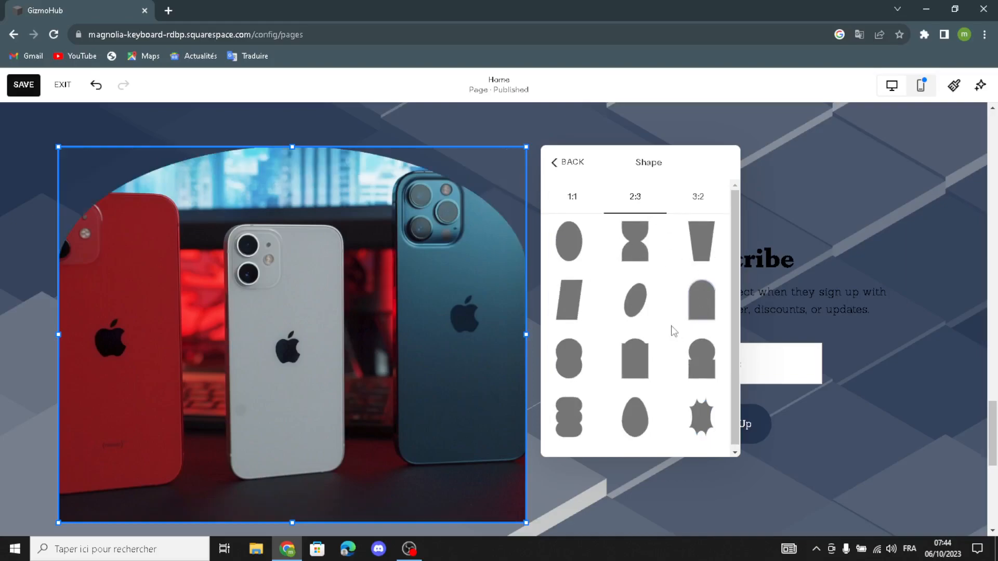
click(641, 358)
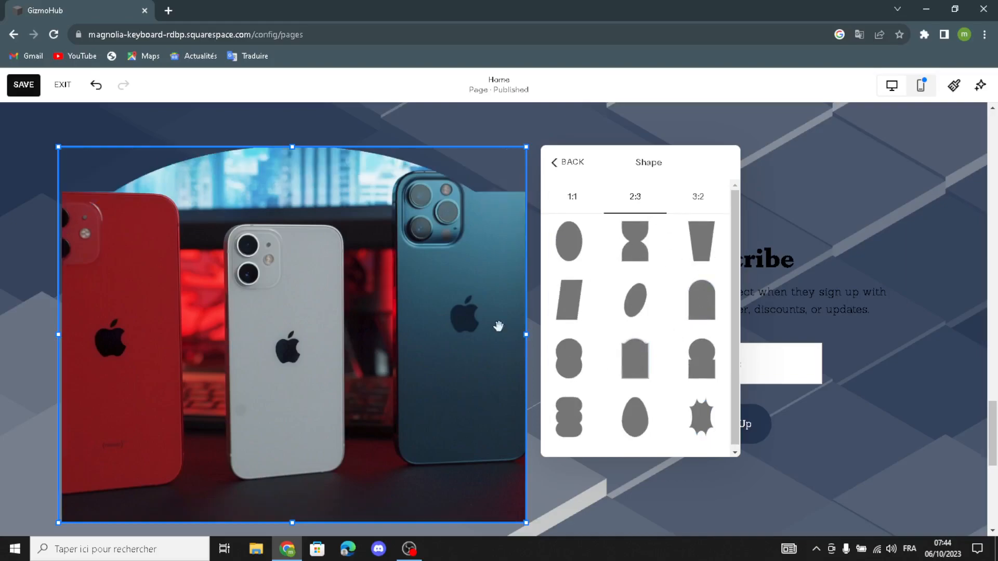
Try the Fill layout on the iPhones image, switch back to Shape and browse the 3:2 and 2:3 shapes
click(552, 167)
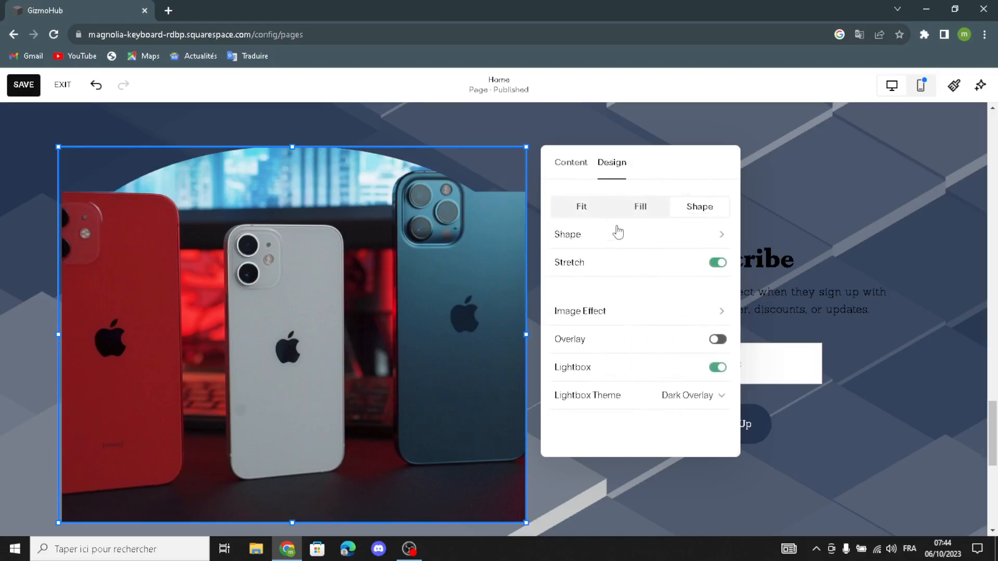
click(635, 209)
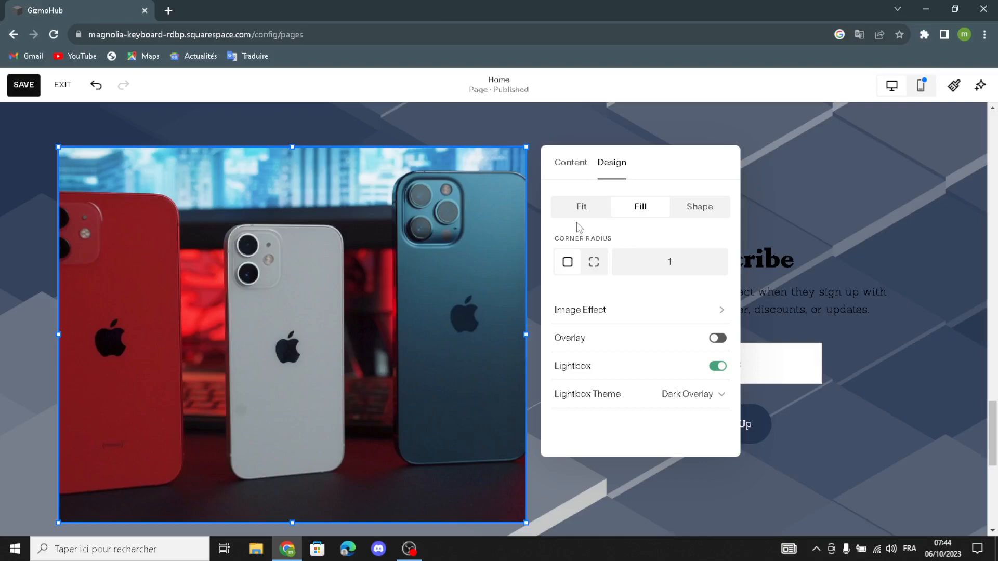
click(690, 208)
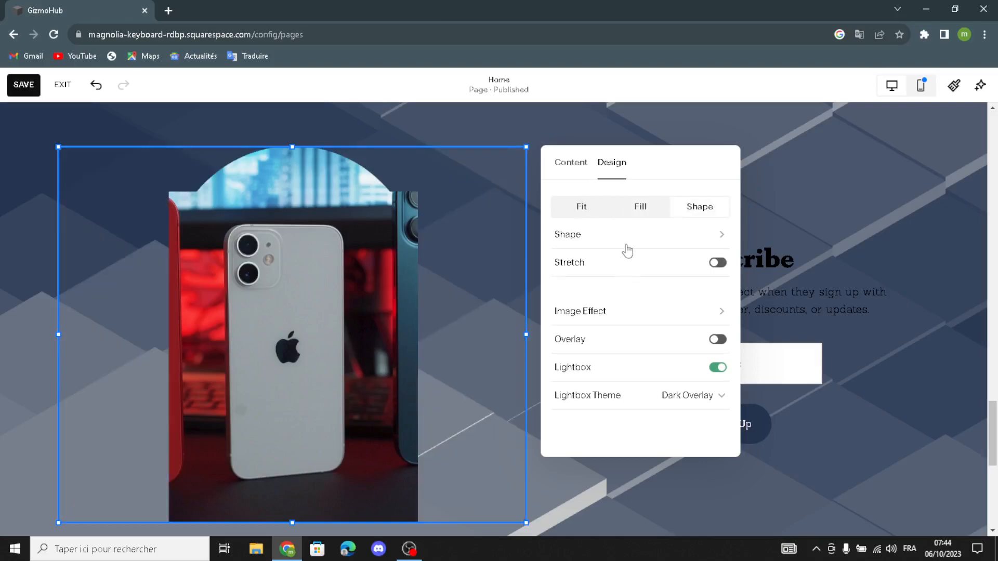
click(683, 242)
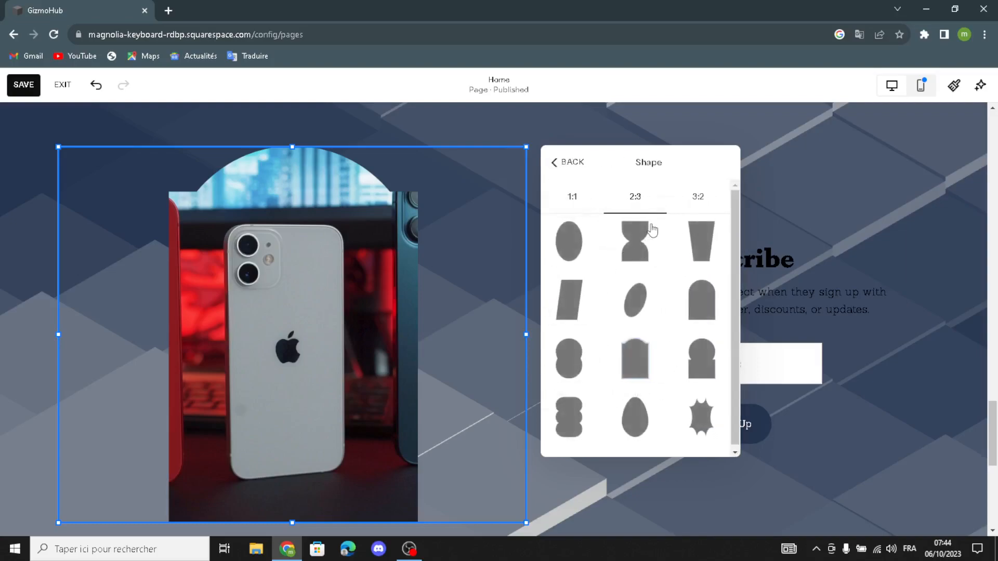
click(690, 200)
click(647, 209)
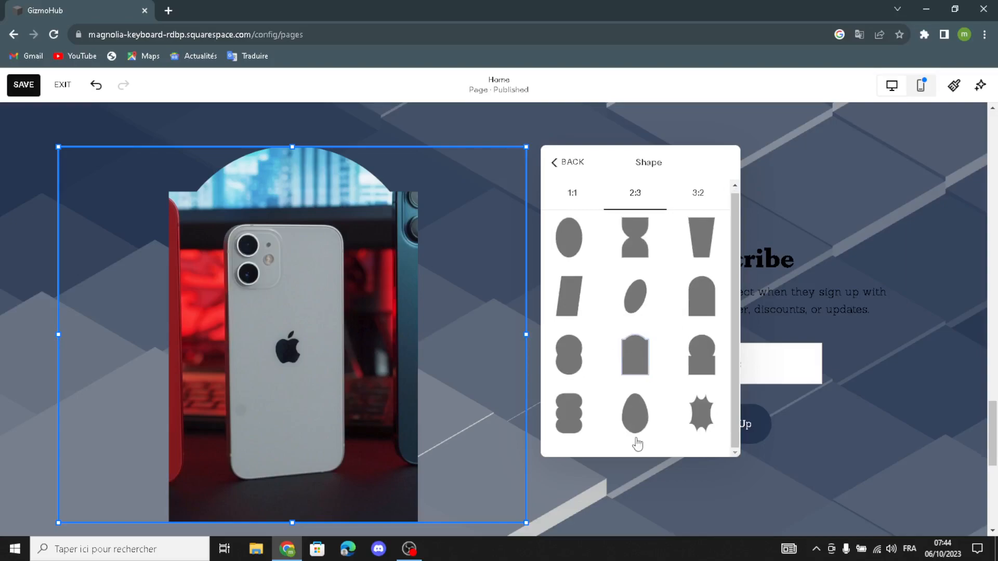
Try the egg, triple-lobe, spiky burst, parallelogram, oval and hourglass shapes from the 2:3 set on the iPhones image
click(635, 416)
click(566, 417)
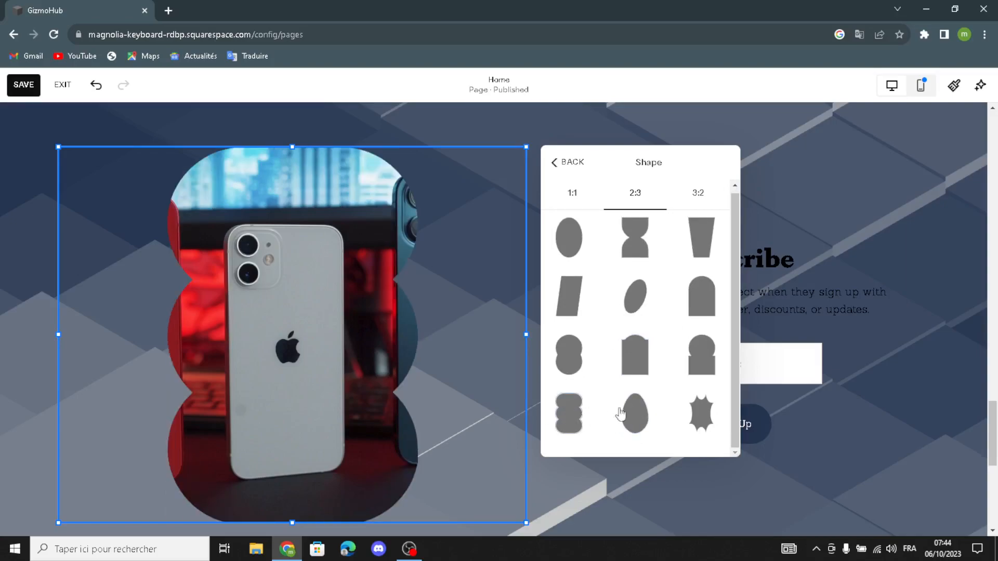
click(693, 421)
click(570, 283)
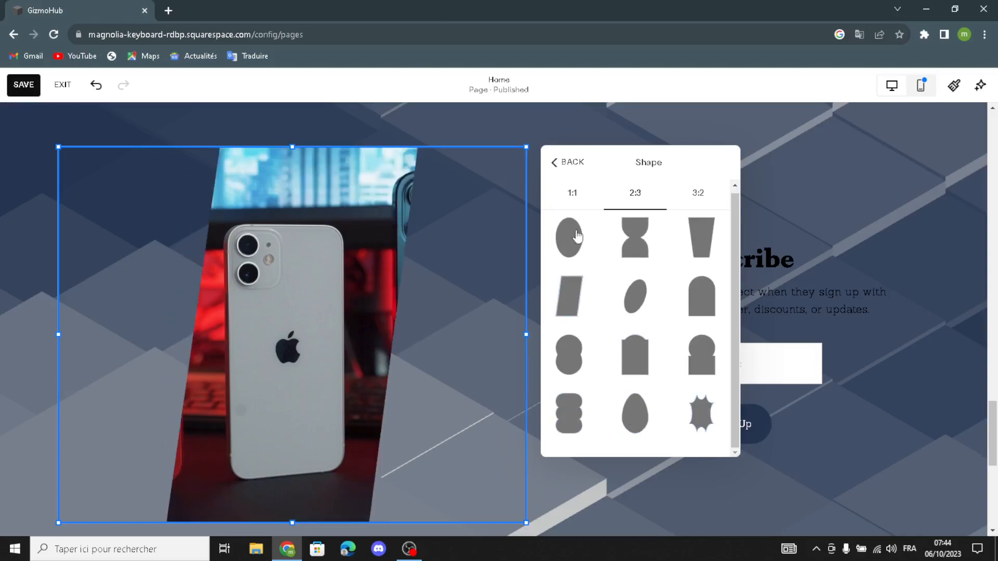
click(572, 237)
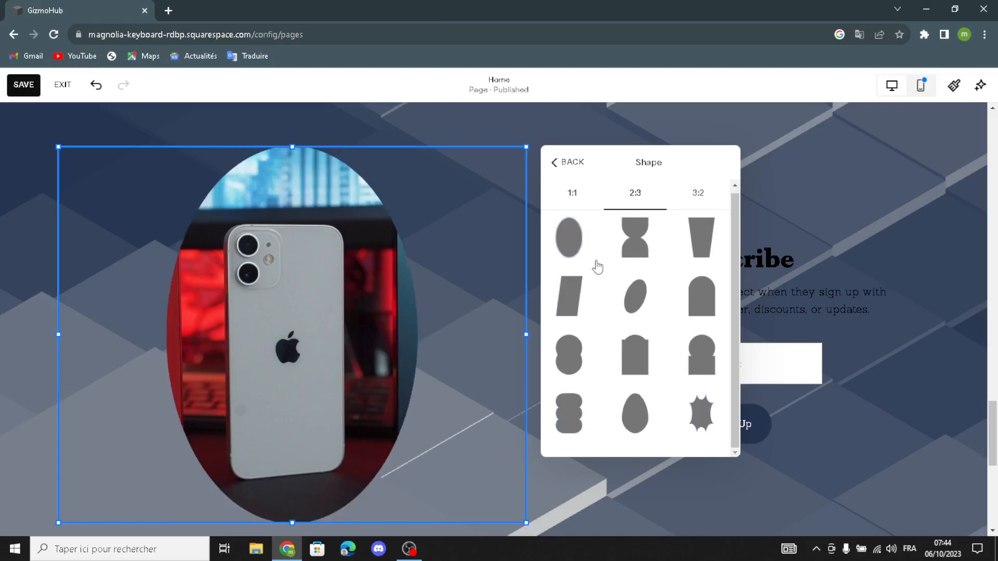
click(616, 223)
click(572, 192)
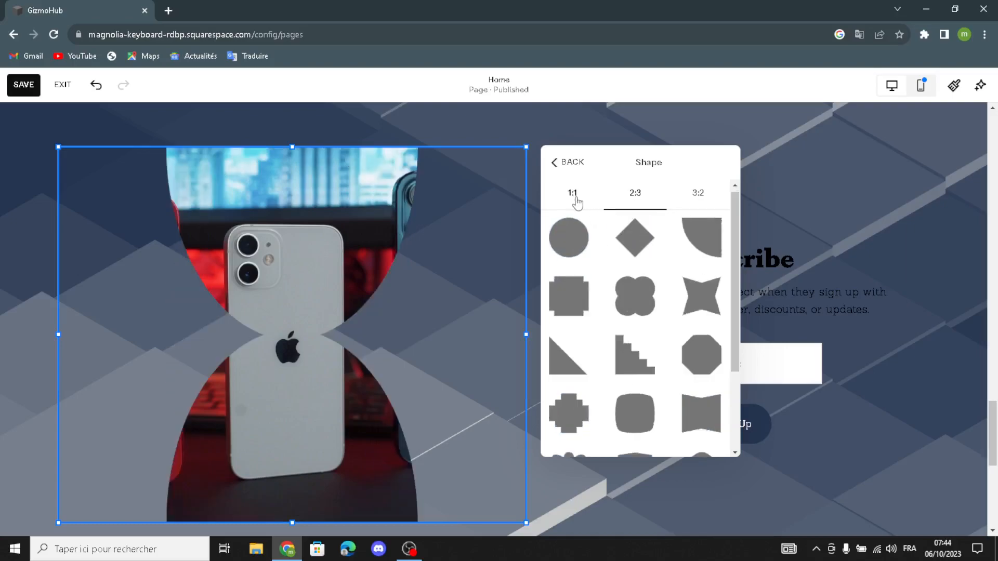
Set the iPhones image's layout to Fit instead of a shape and close its settings
click(554, 162)
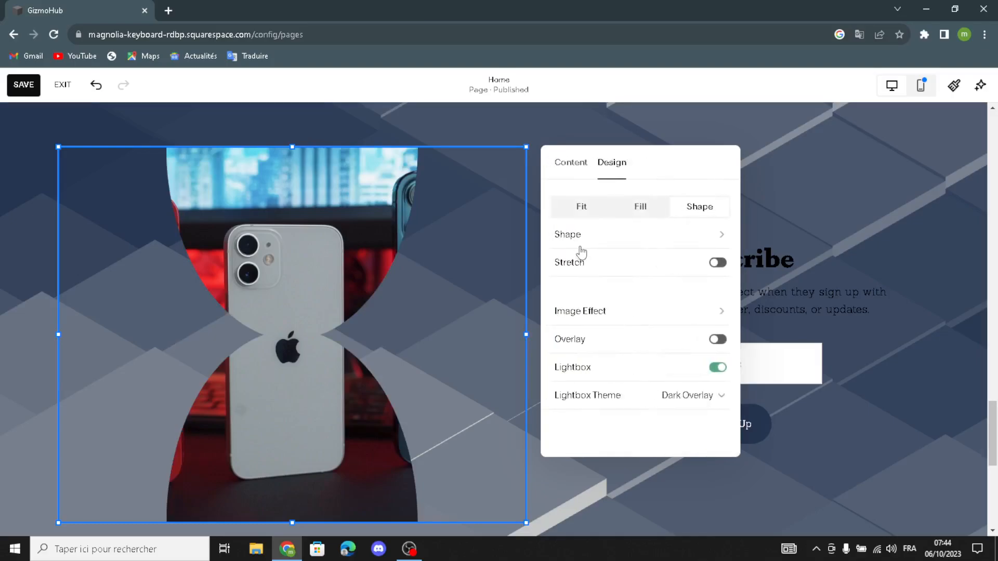
click(628, 212)
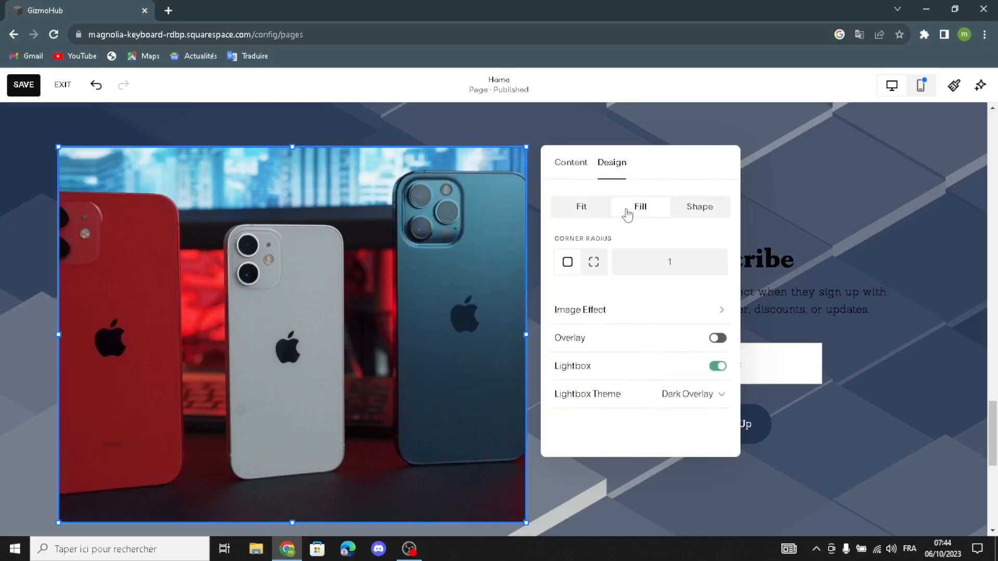
click(598, 213)
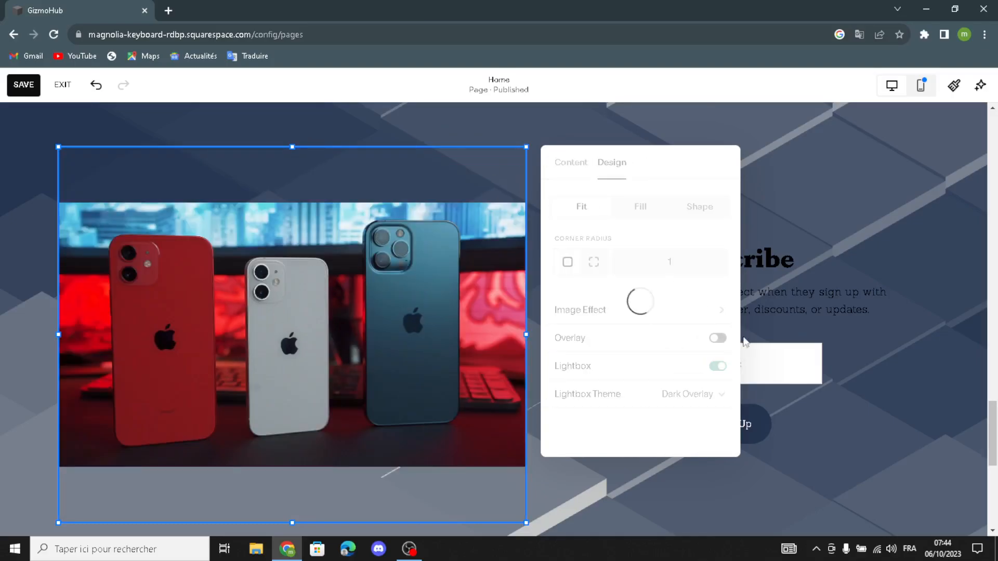
click(667, 221)
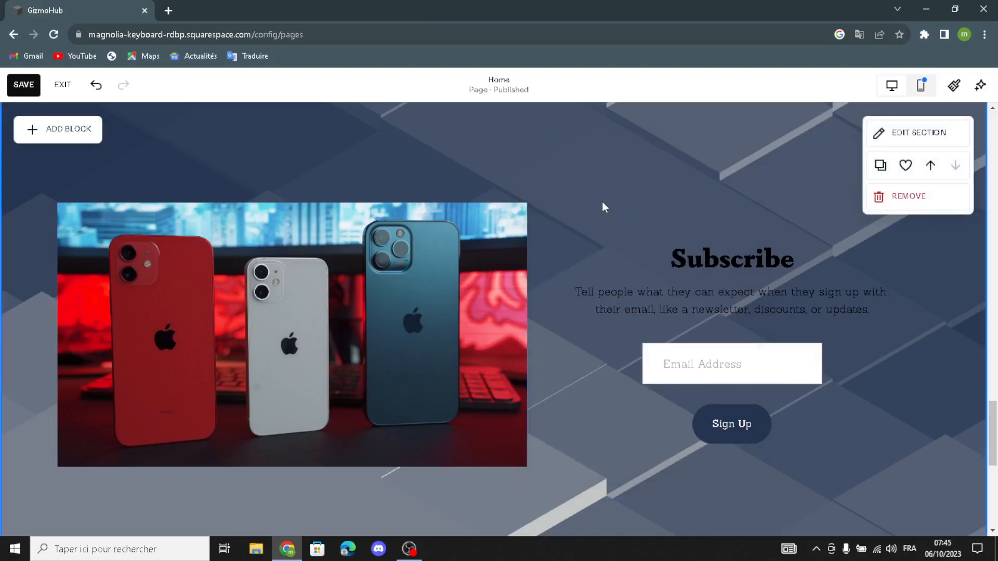
Move the Subscribe newsletter block and the iPhones image block upward within the section's grid
drag(699, 248, 672, 197)
drag(617, 360, 617, 359)
drag(329, 294, 327, 238)
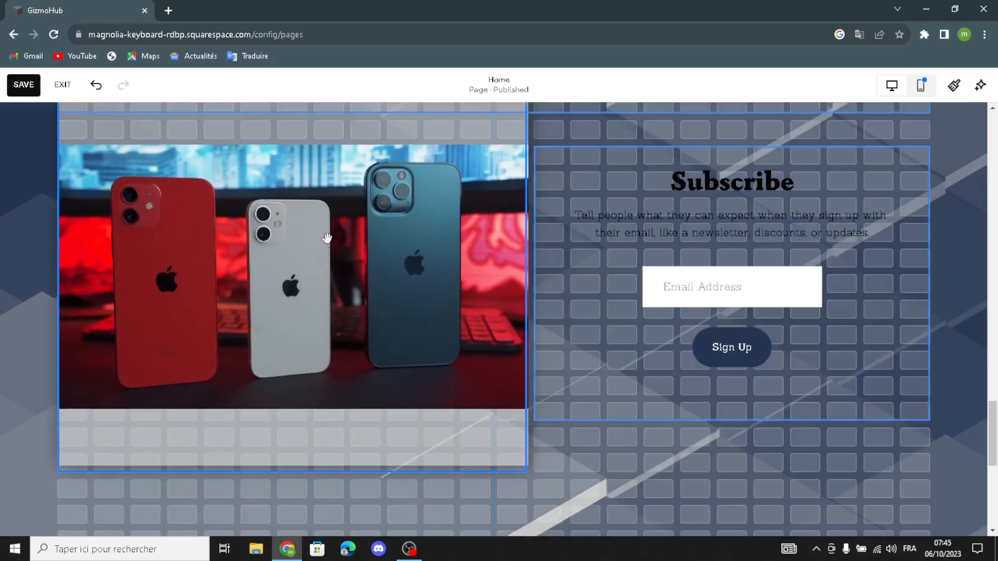
scroll(372, 295, down, 8)
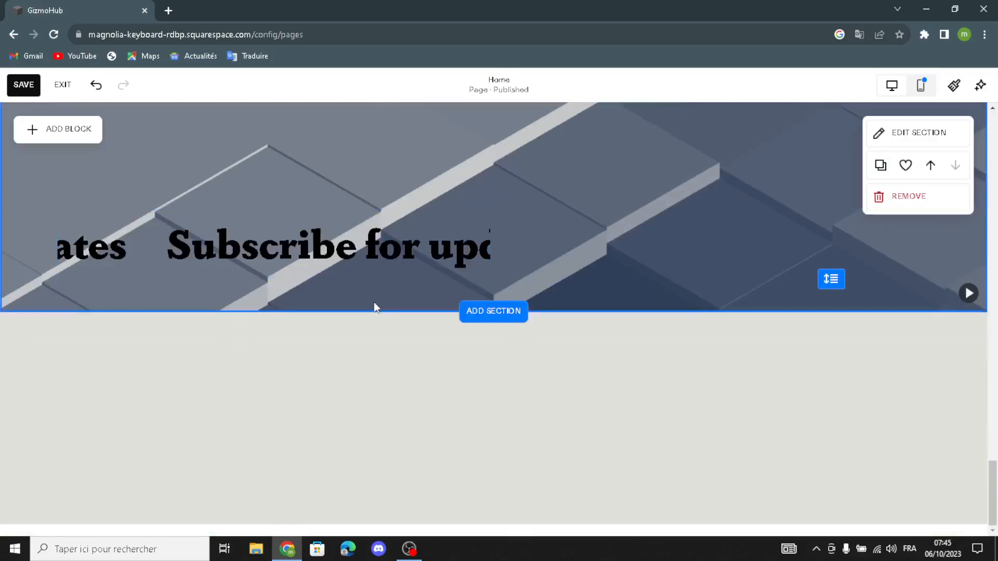
mouse_move(457, 414)
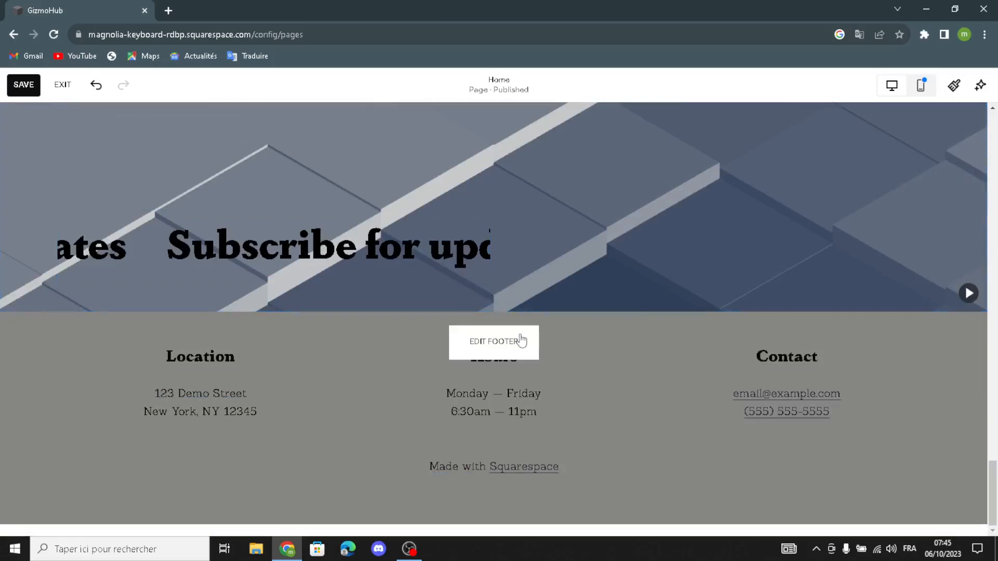
click(520, 341)
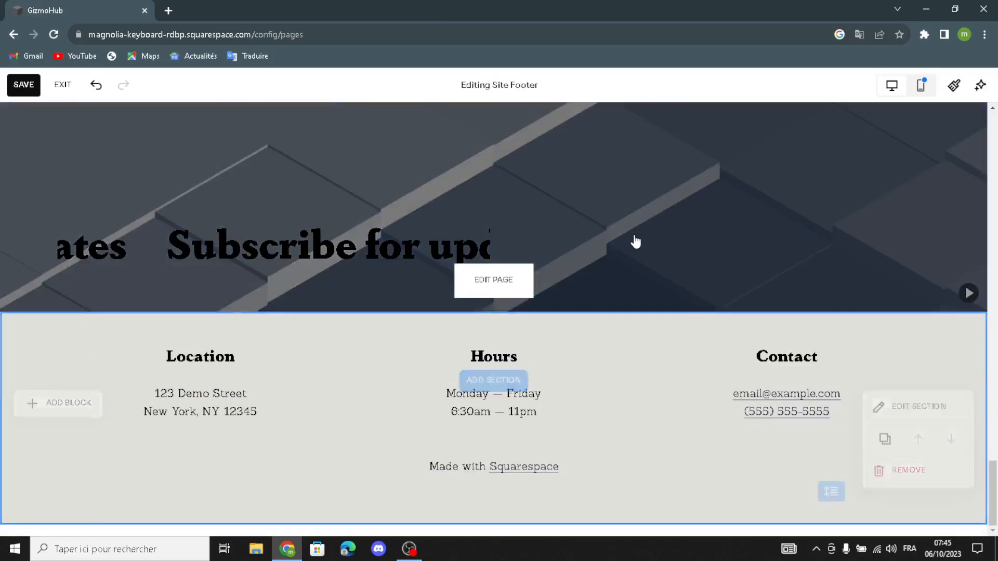
click(392, 252)
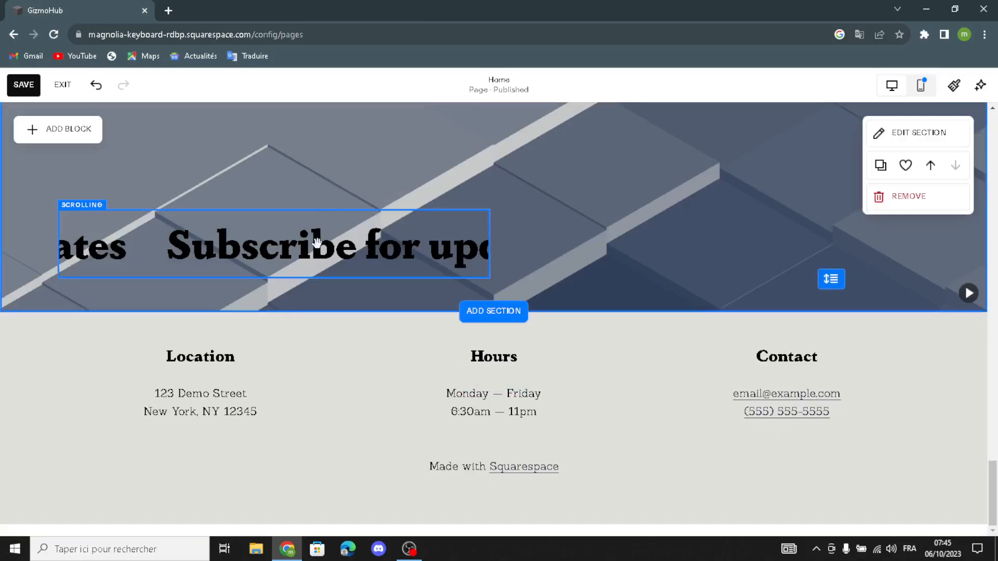
Retype the scrolling text block's item as "subscribe for updates" and close its settings
click(216, 230)
drag(216, 230, 214, 229)
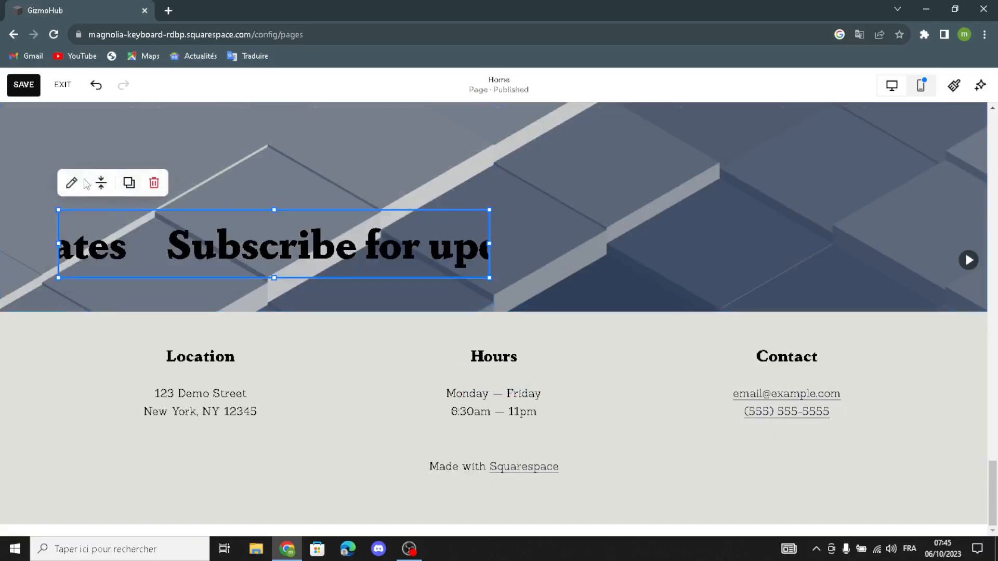
click(72, 183)
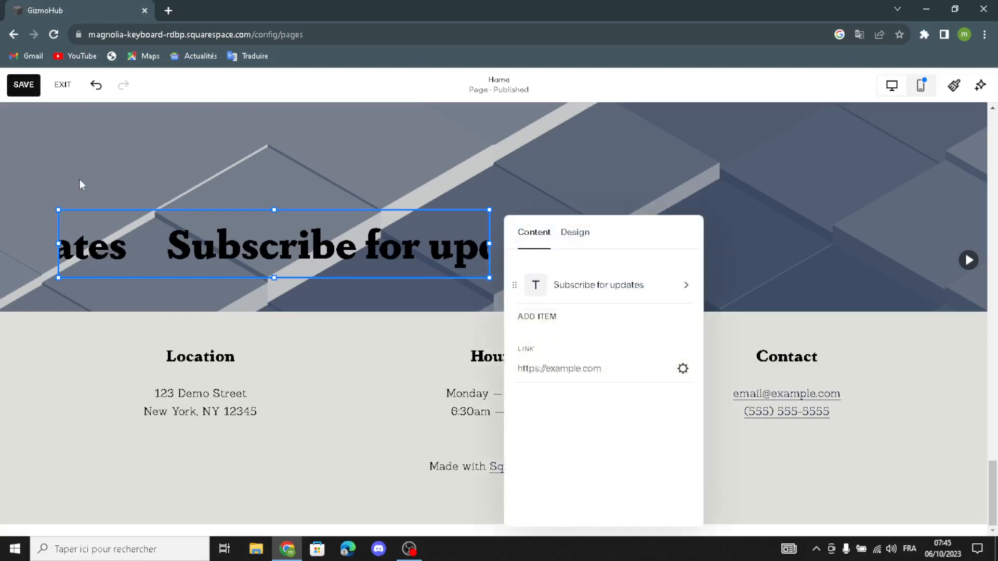
click(661, 285)
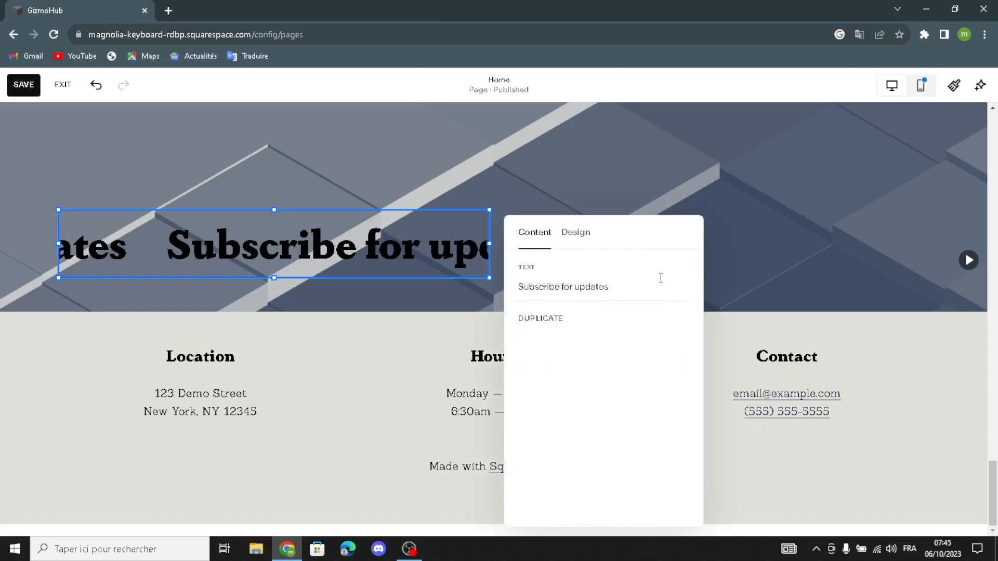
drag(615, 285, 460, 293)
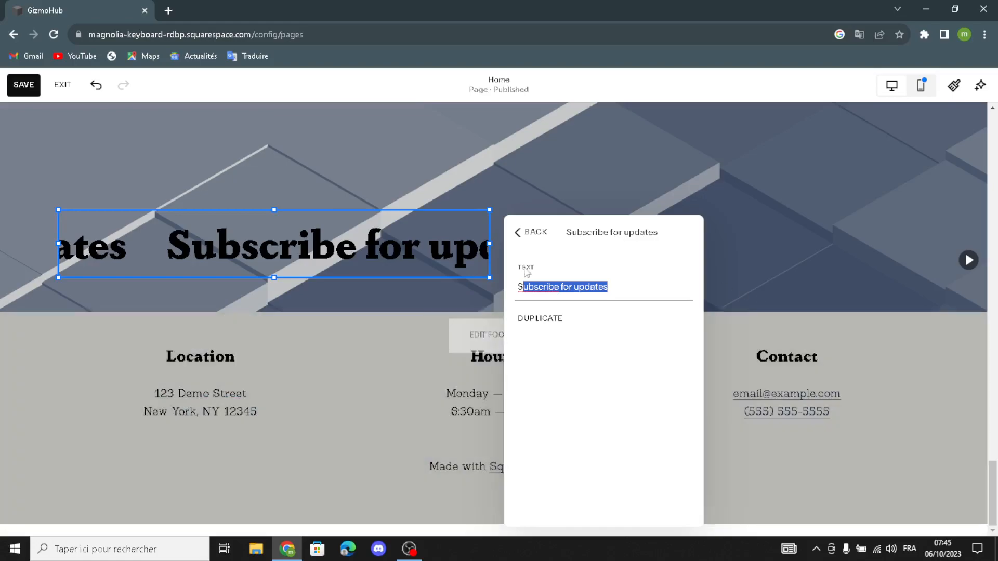
click(622, 286)
drag(622, 285, 491, 294)
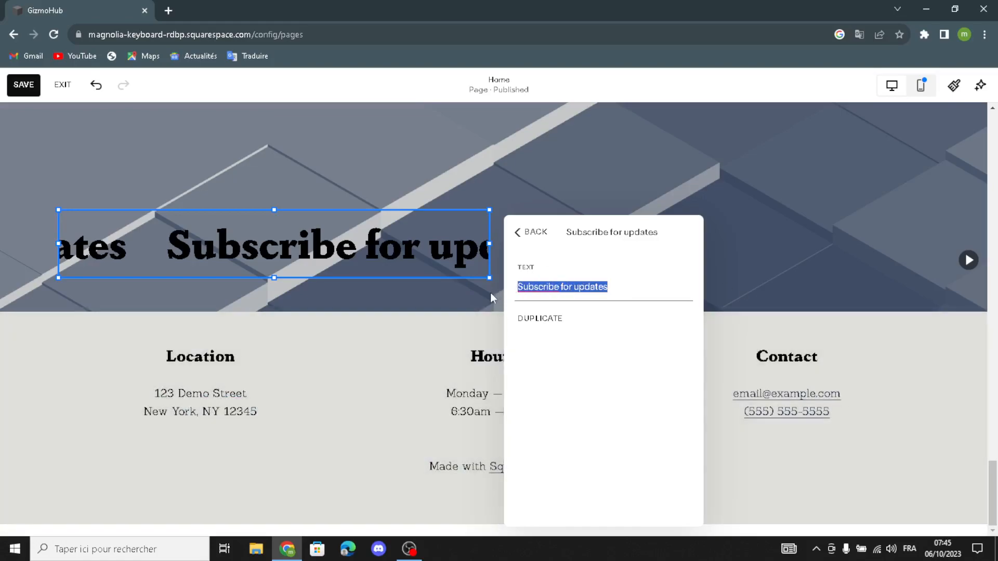
text(subs)
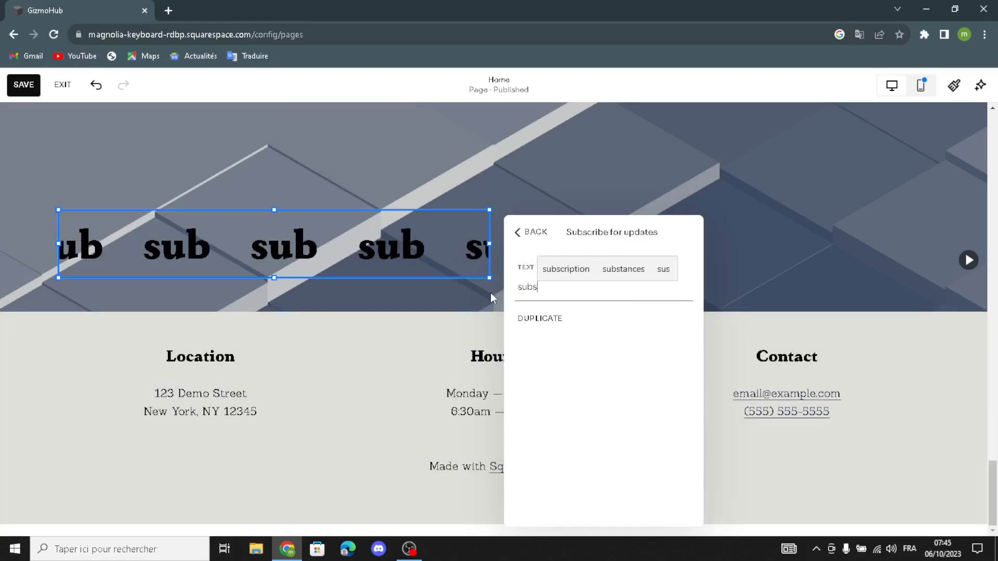
text(cribe)
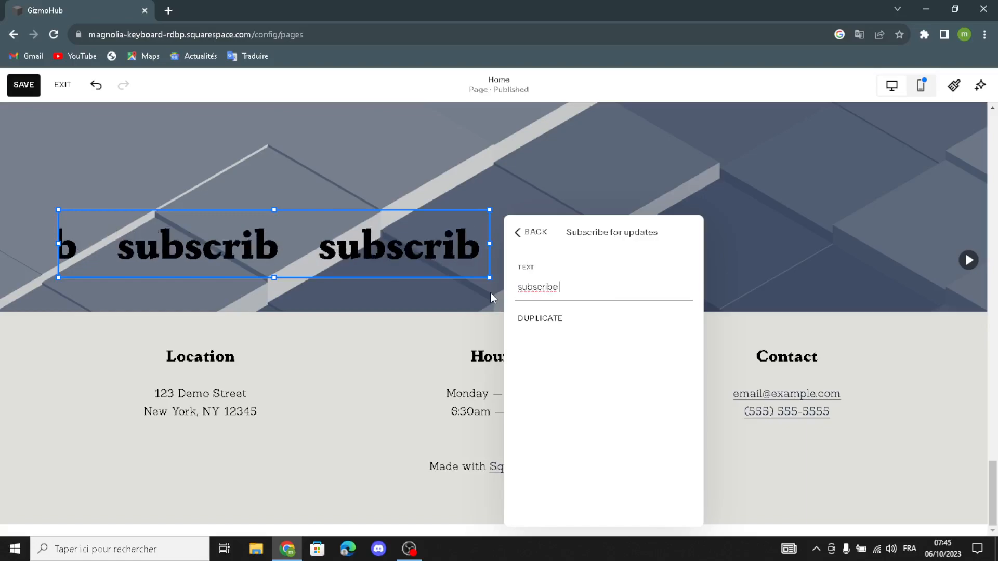
text( for )
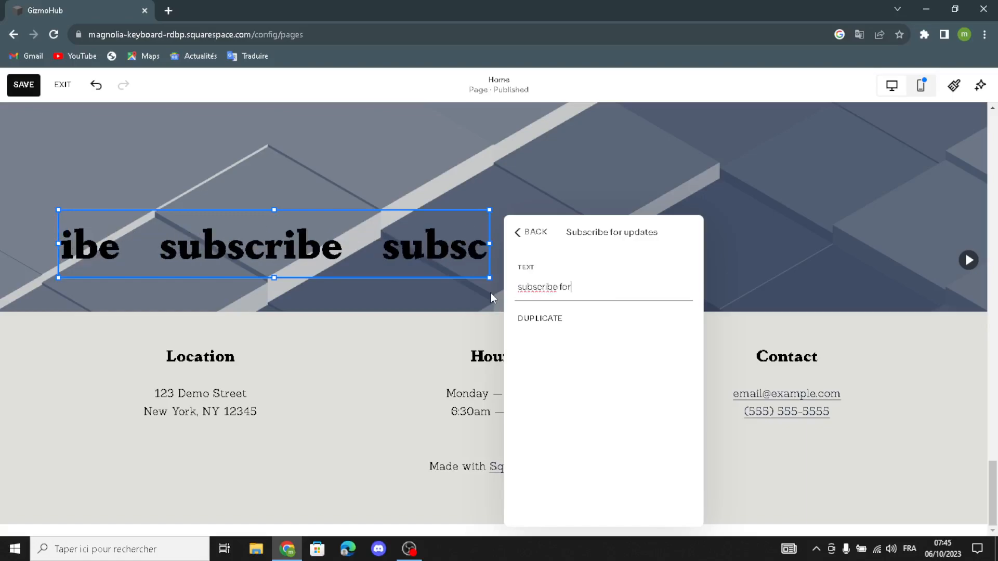
text(up)
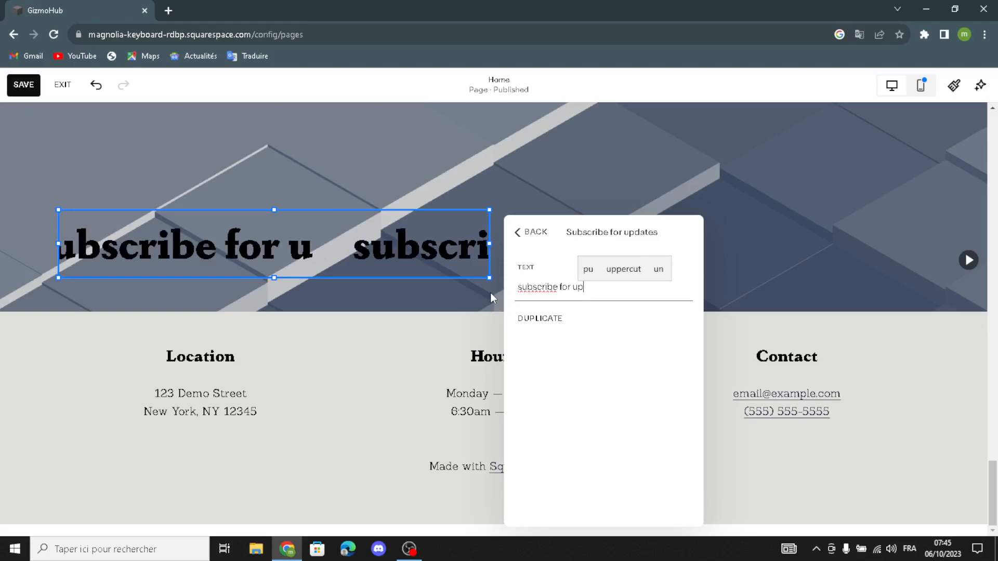
text(date)
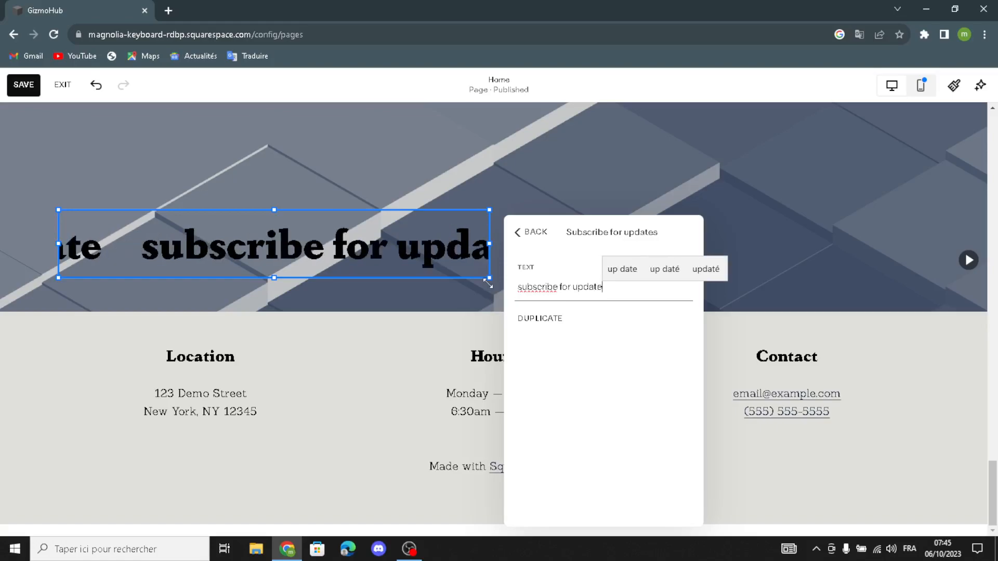
text(s)
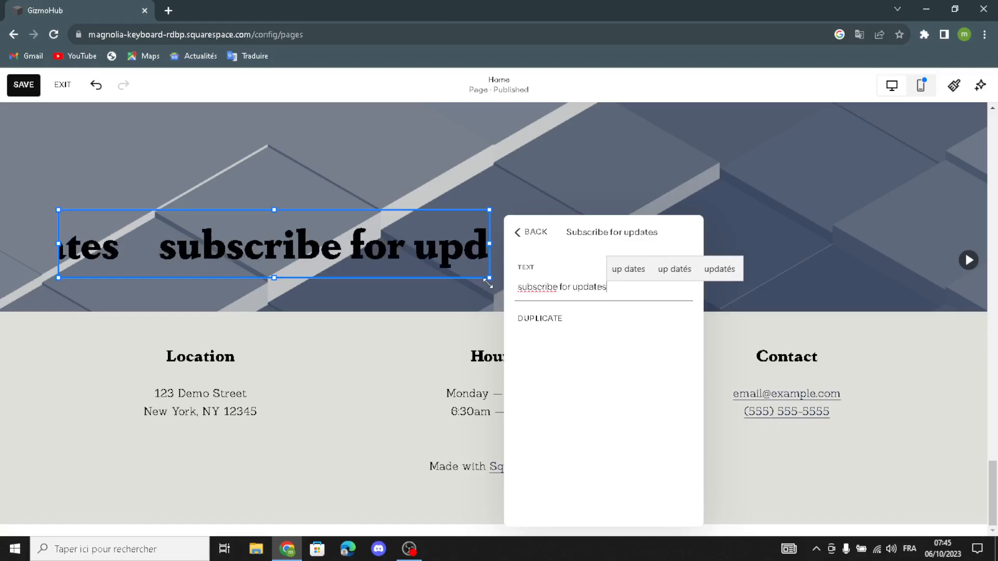
click(447, 229)
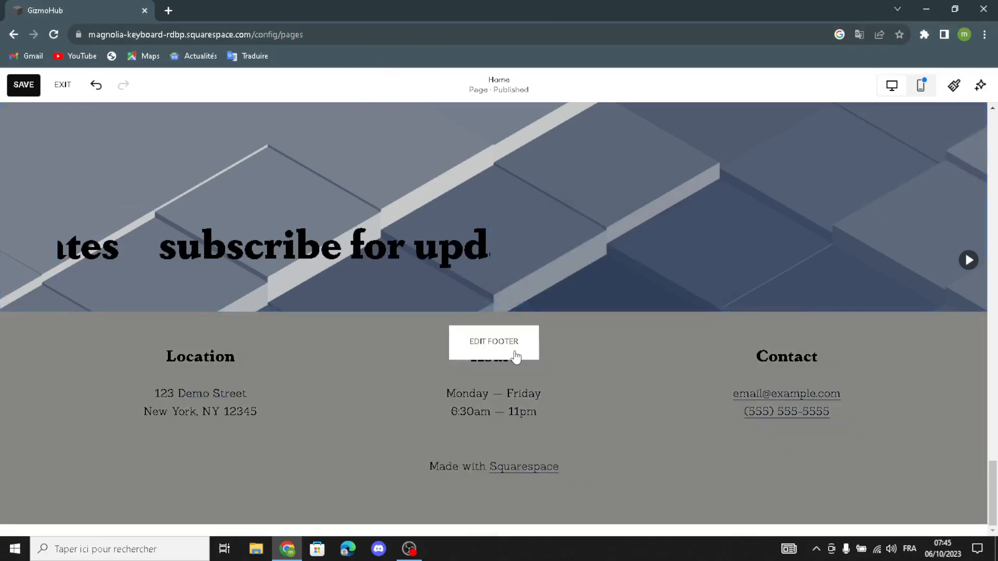
Give the footer section the art background of overlapping geometric tiles and leave footer editing
click(515, 356)
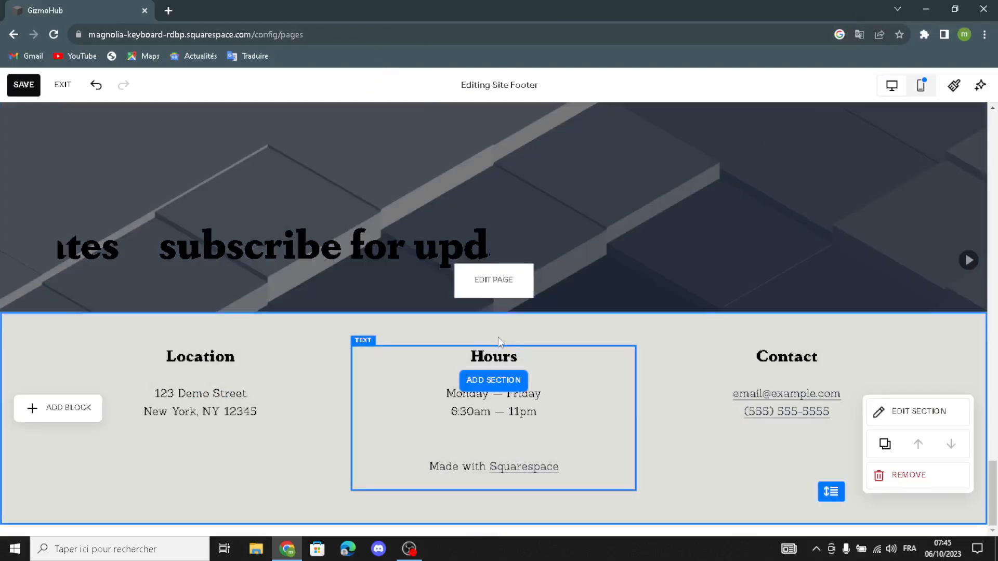
click(942, 420)
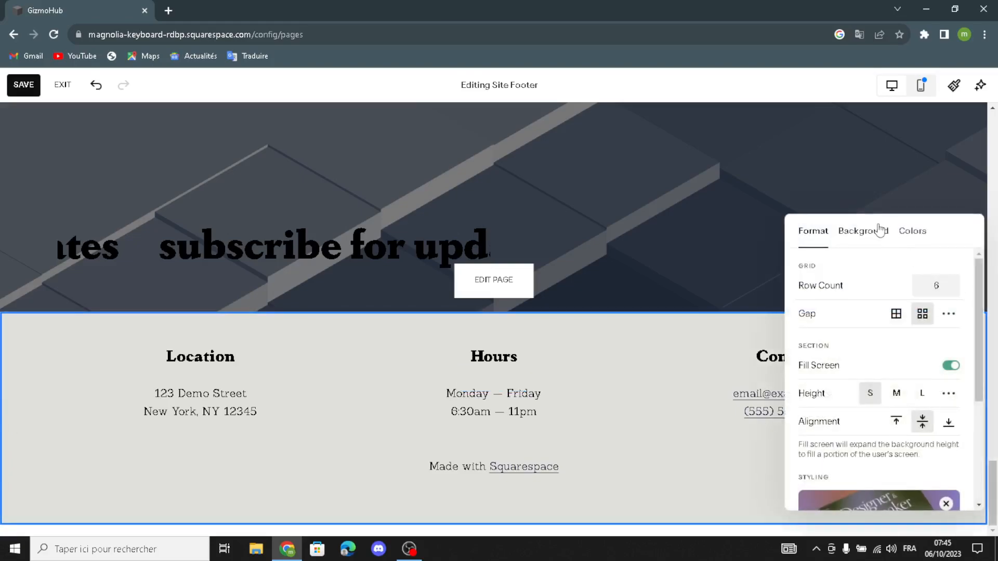
click(878, 230)
click(954, 277)
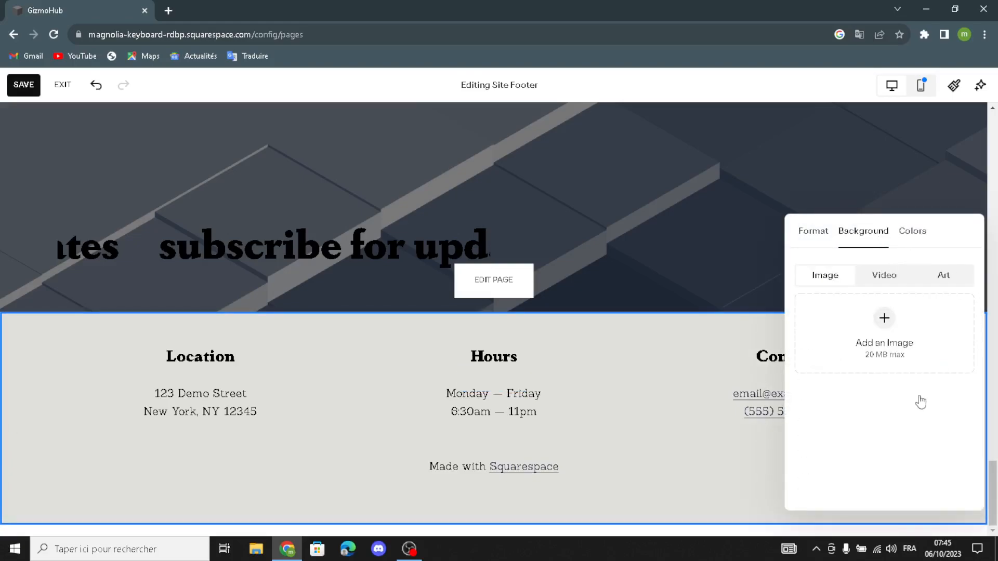
scroll(908, 418, down, 3)
click(917, 384)
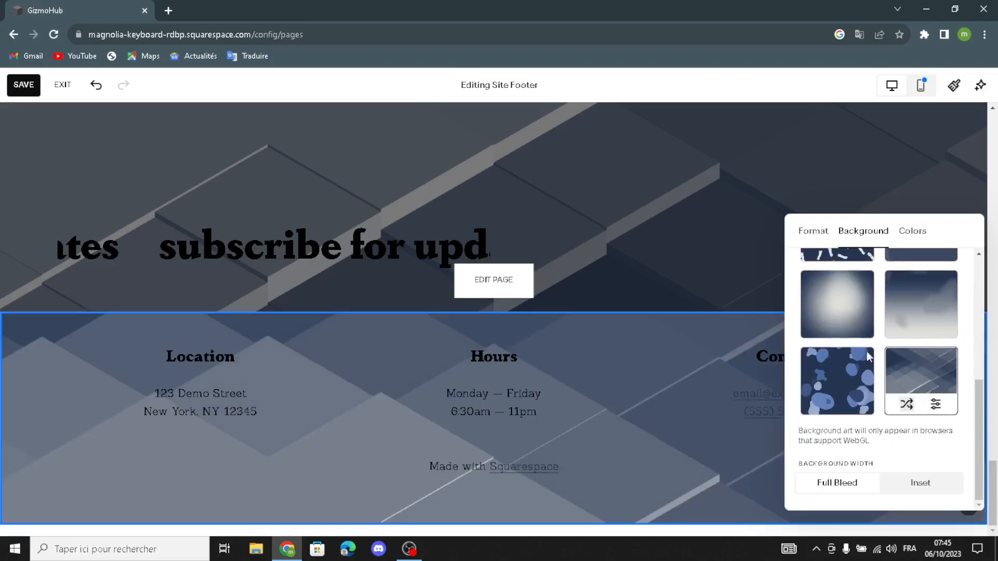
click(805, 116)
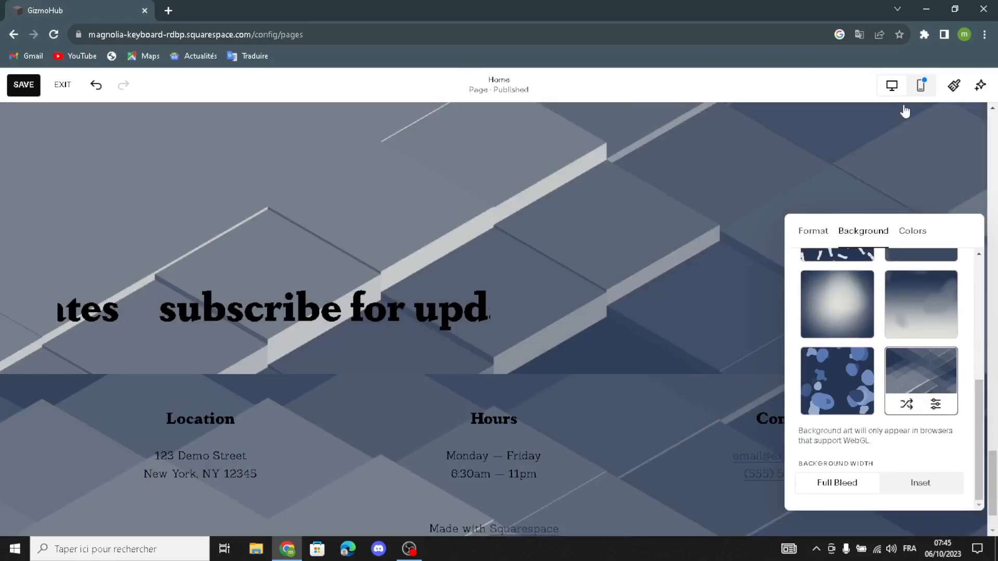
Look through the serif font packs in the site-wide styles without switching the current pack
scroll(907, 109, up, 4)
click(953, 87)
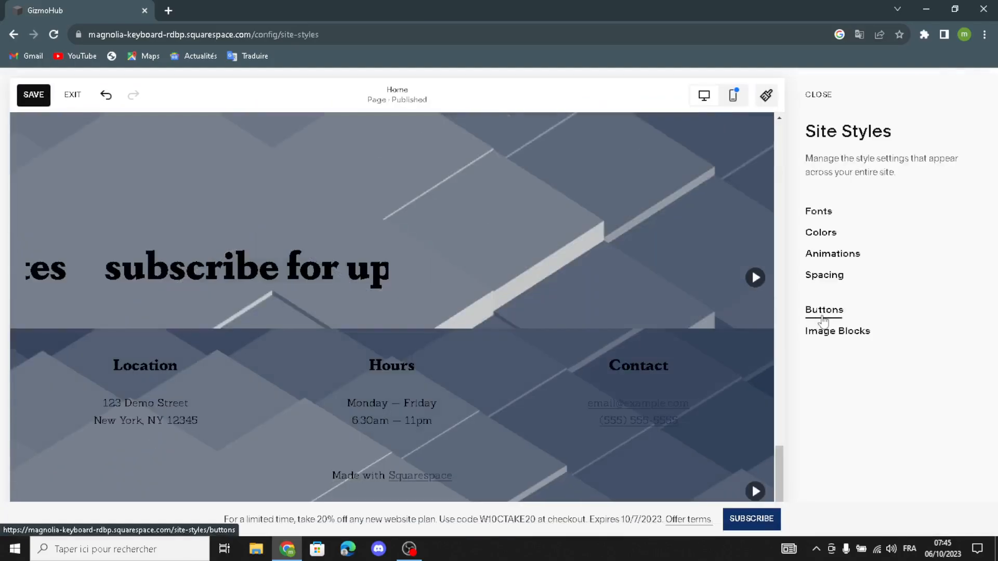
click(809, 216)
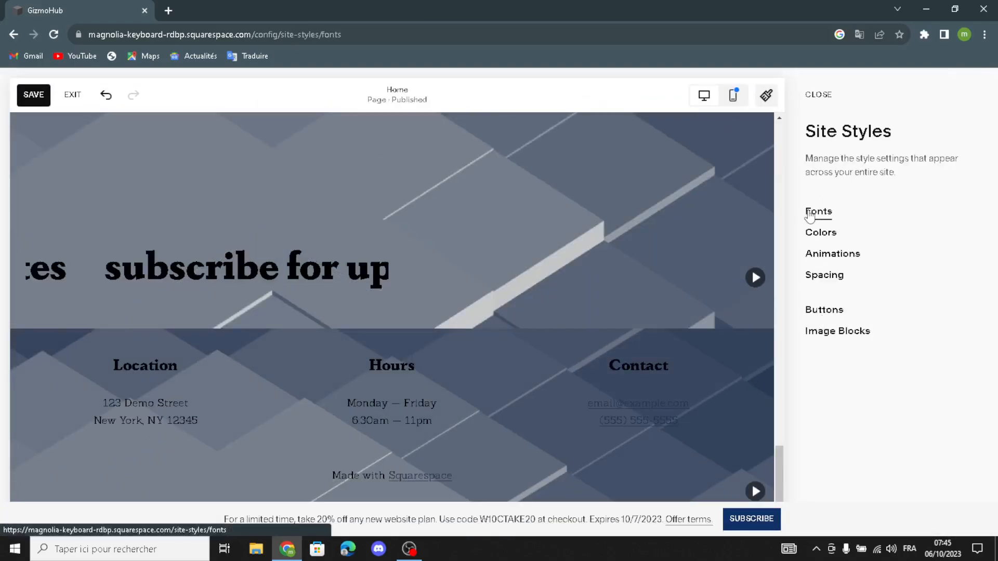
click(941, 281)
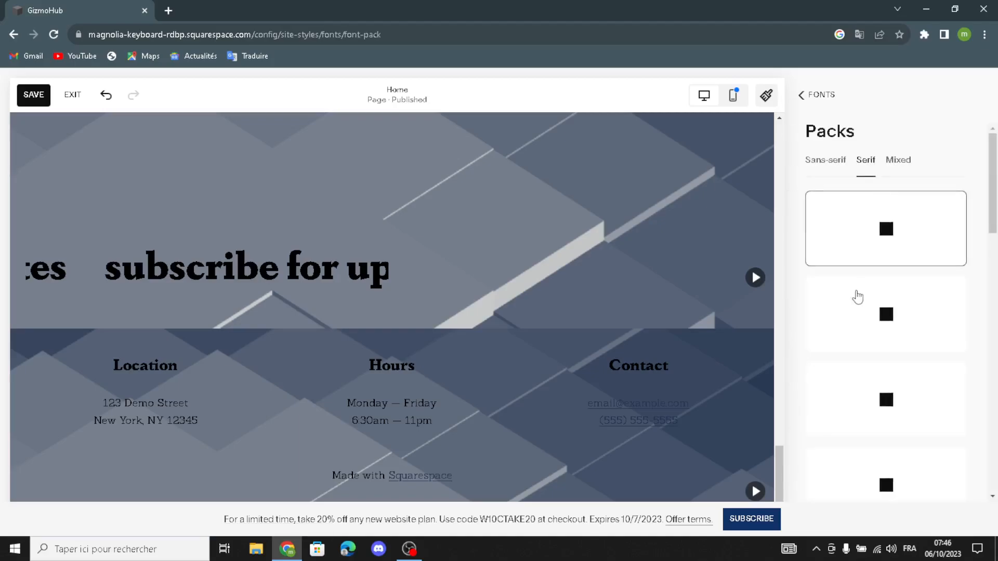
scroll(858, 332, down, 3)
scroll(858, 337, down, 2)
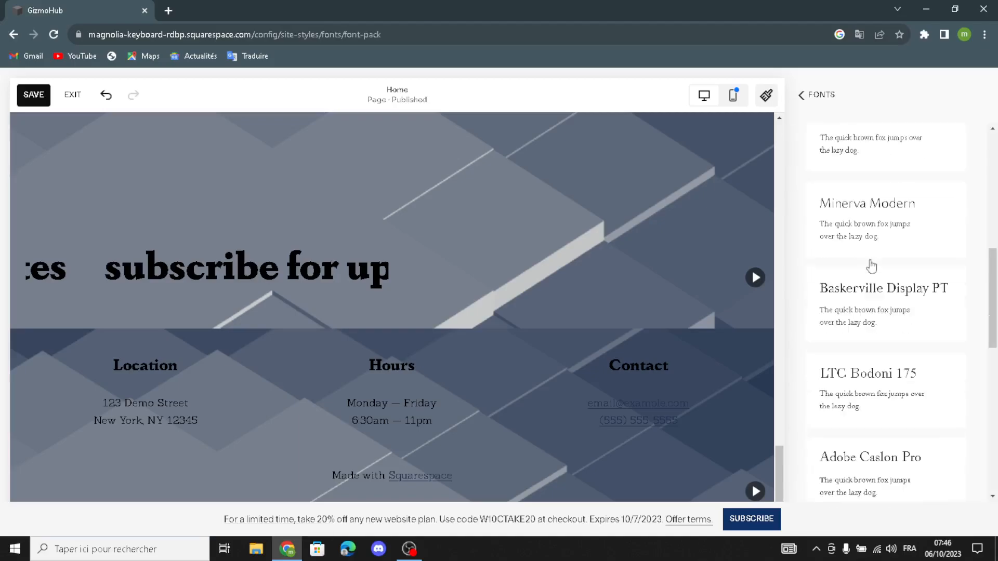
scroll(865, 272, up, 5)
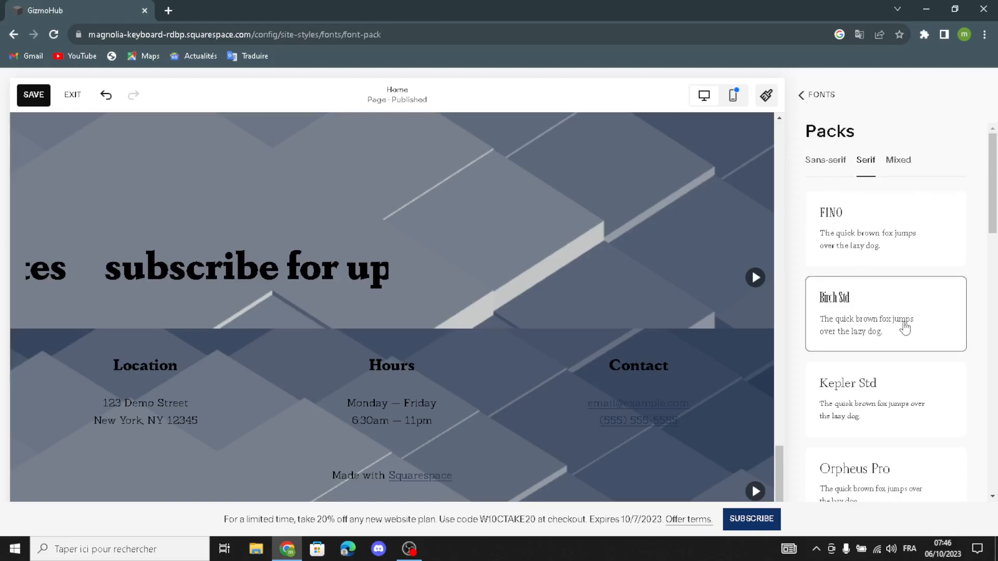
click(798, 101)
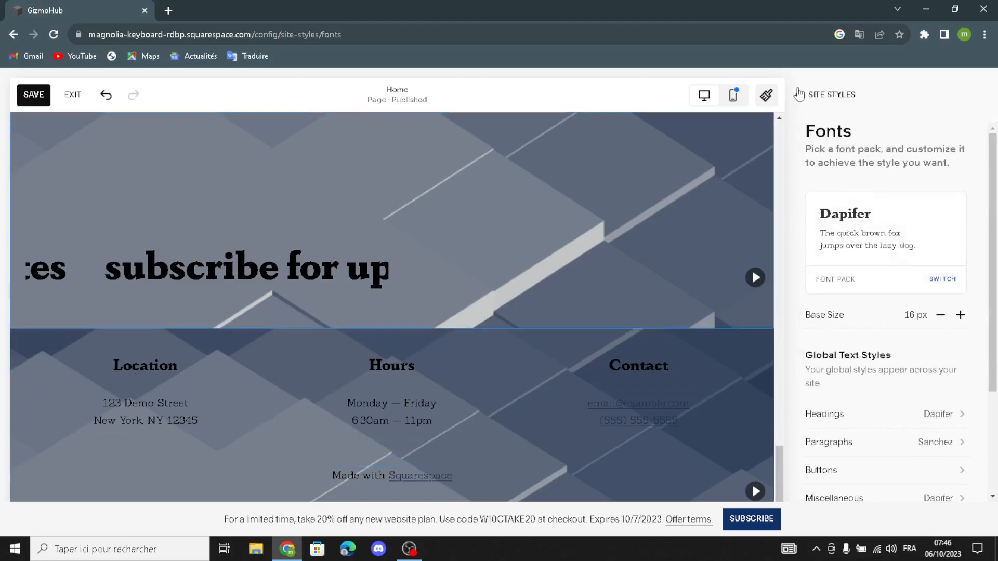
click(811, 102)
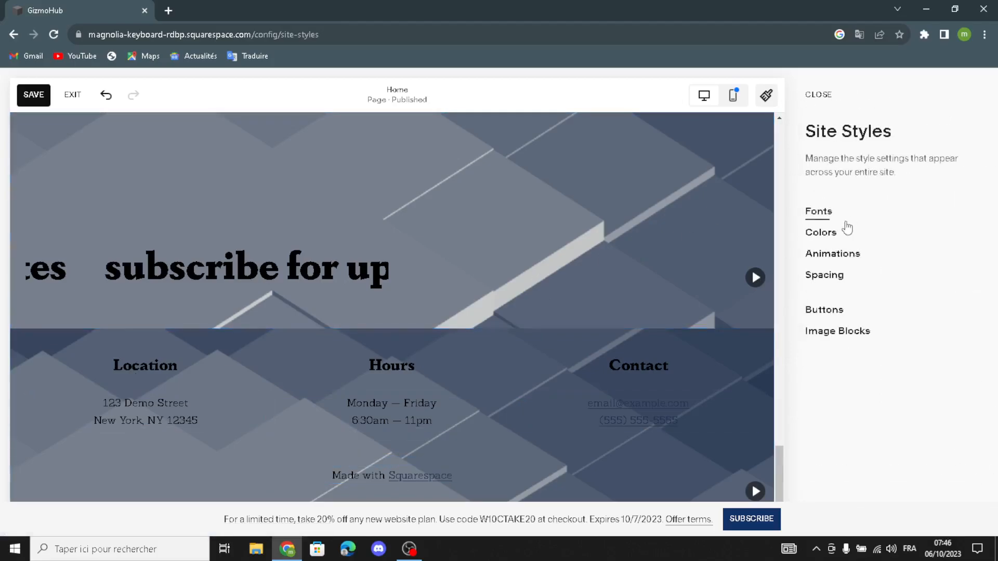
Review the site's color palette and the list of light, bright and dark color themes
click(836, 234)
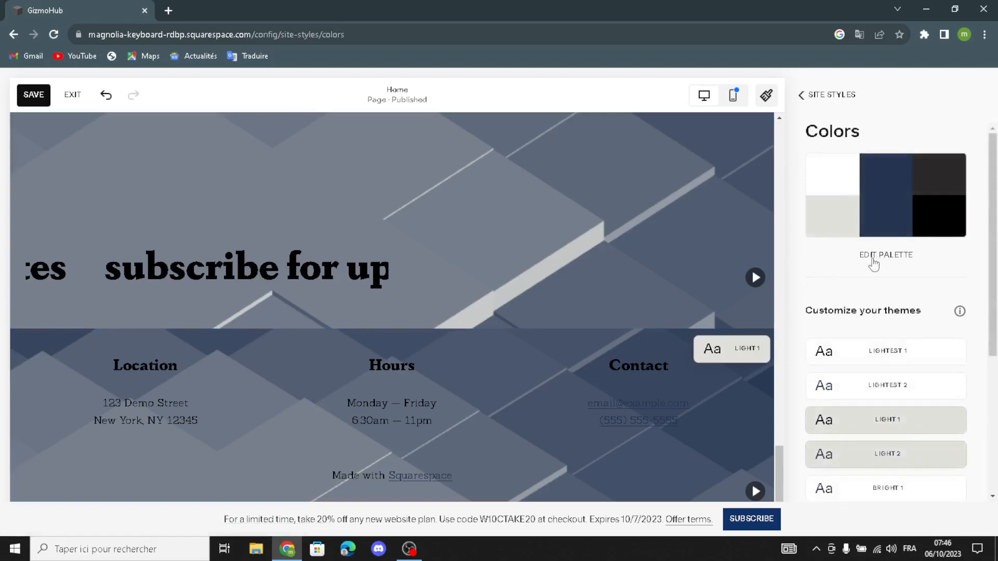
scroll(884, 358, down, 4)
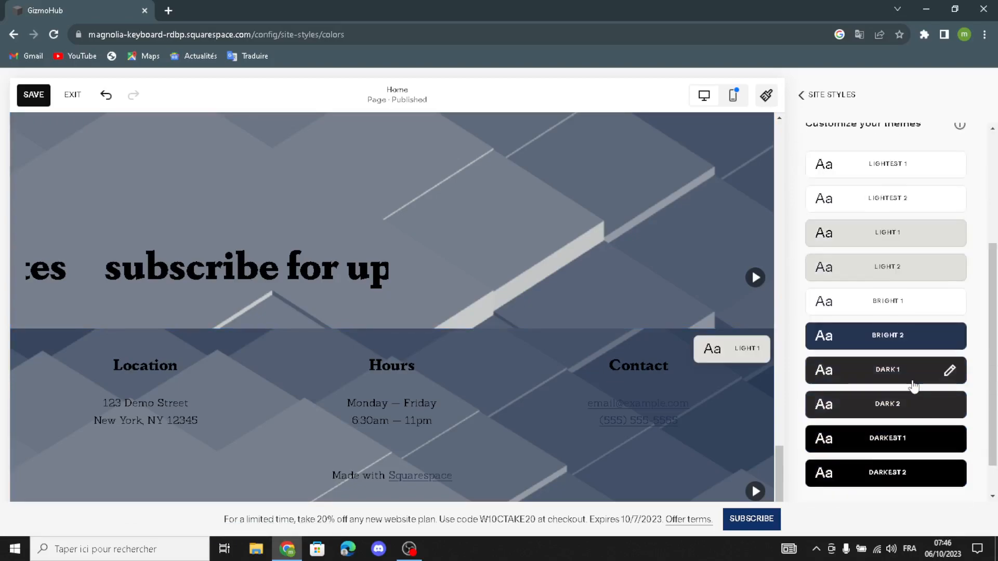
click(800, 96)
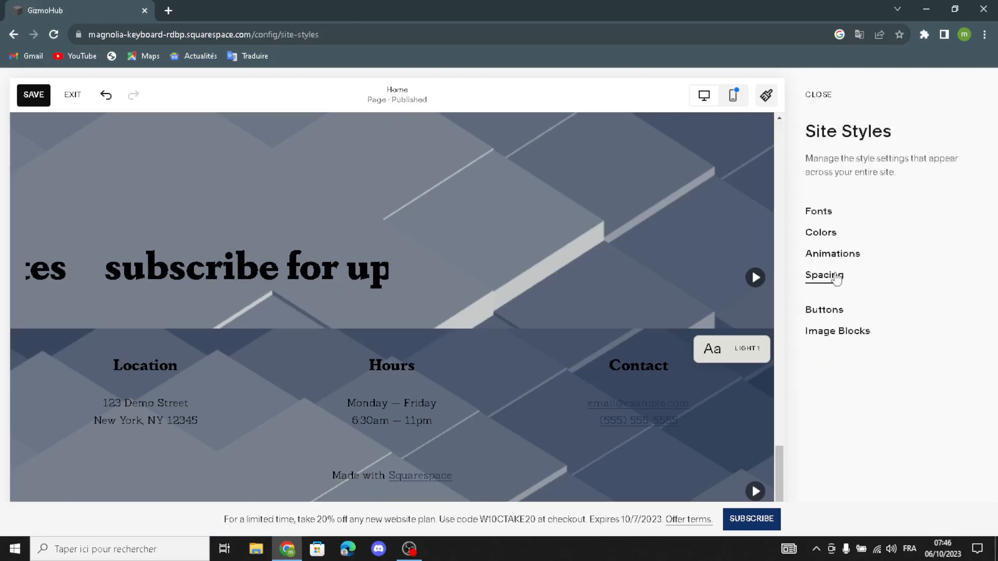
Review the site's animation styles and speeds, and check the page width and site margin spacing settings
click(831, 255)
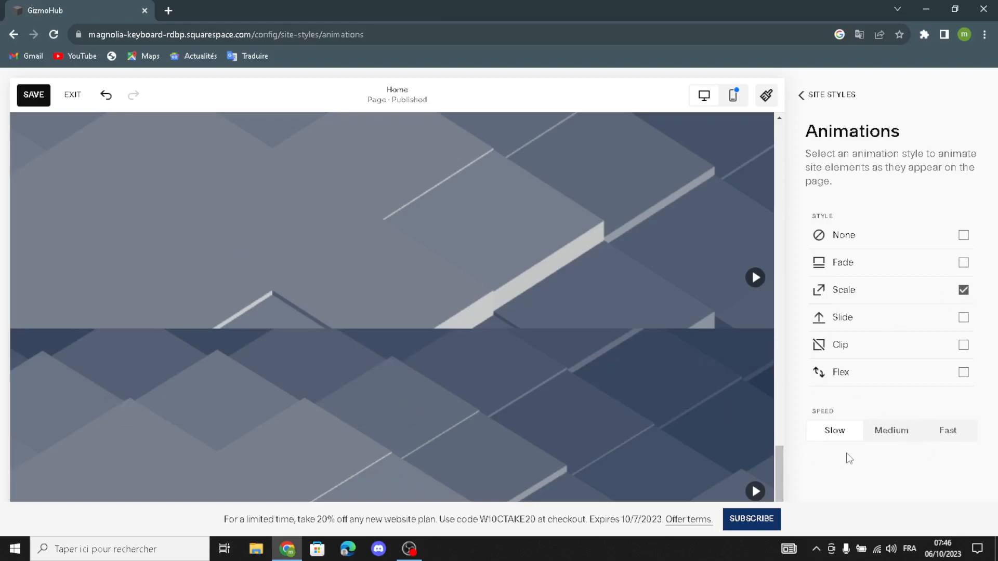
click(805, 96)
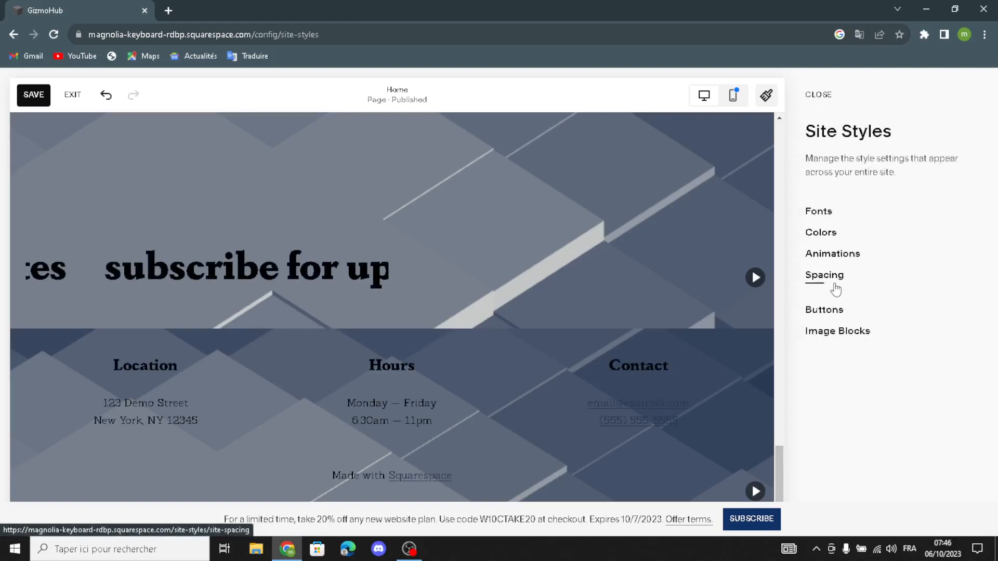
click(835, 288)
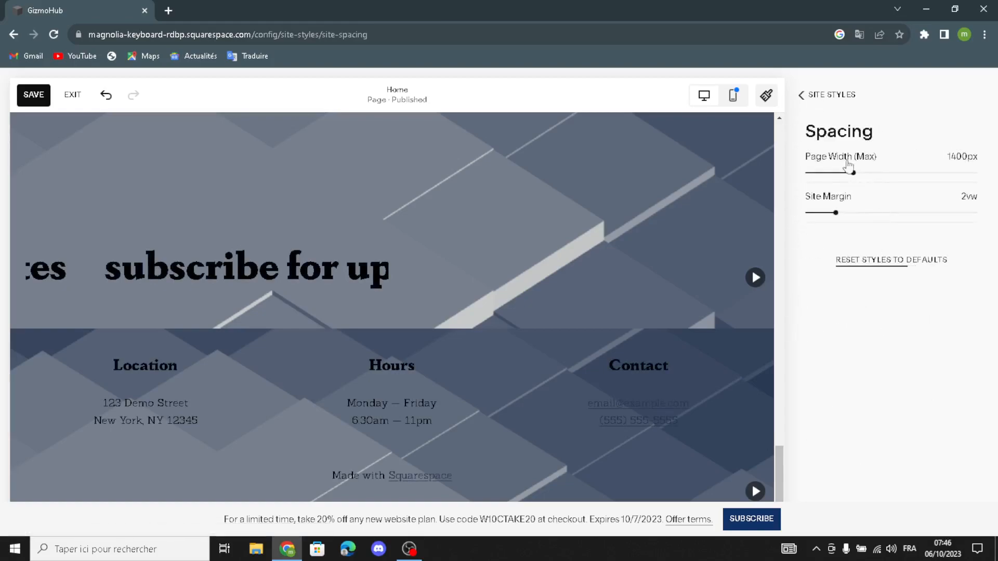
click(799, 96)
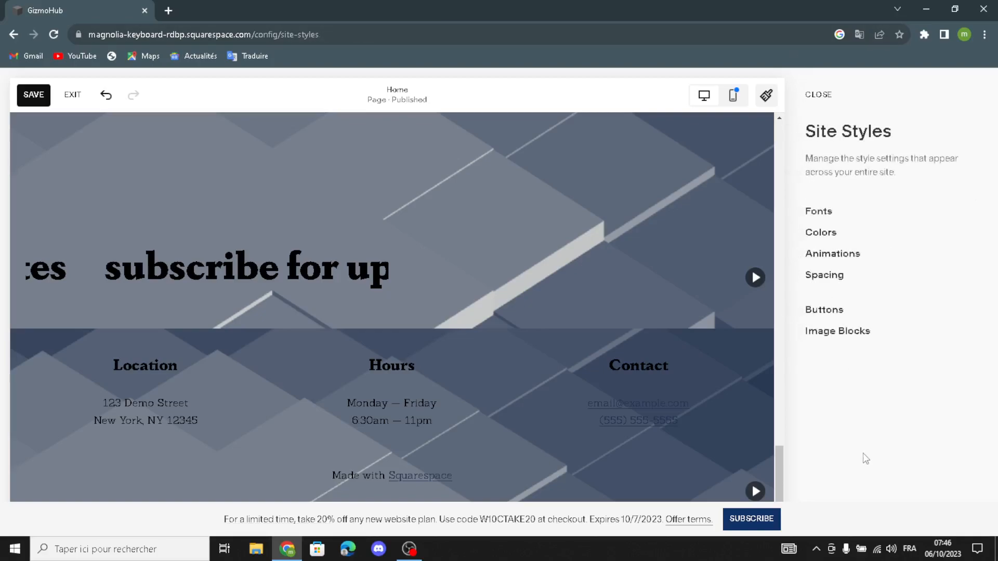
Close the site styles and check how the home page looks in the mobile layout
click(826, 96)
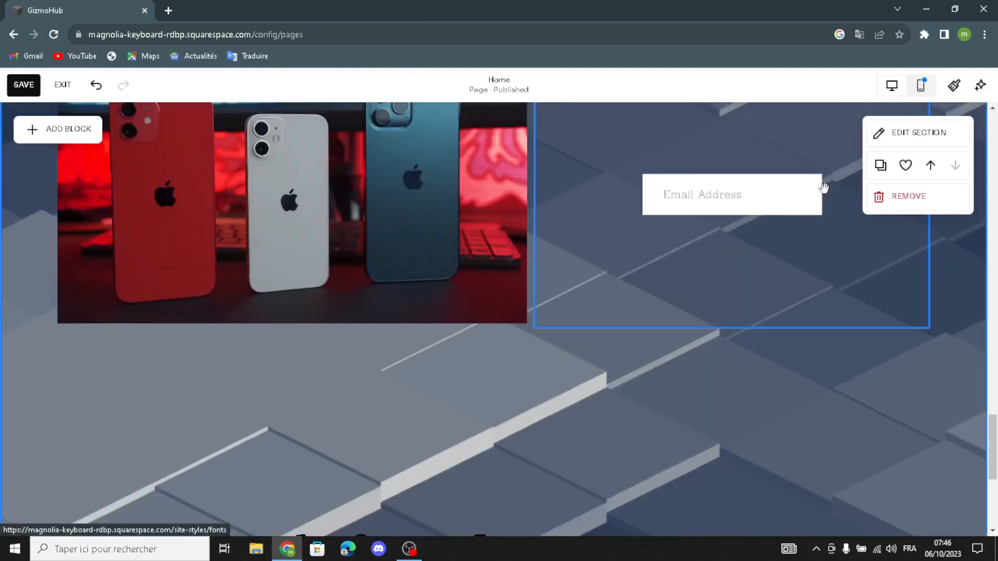
click(918, 88)
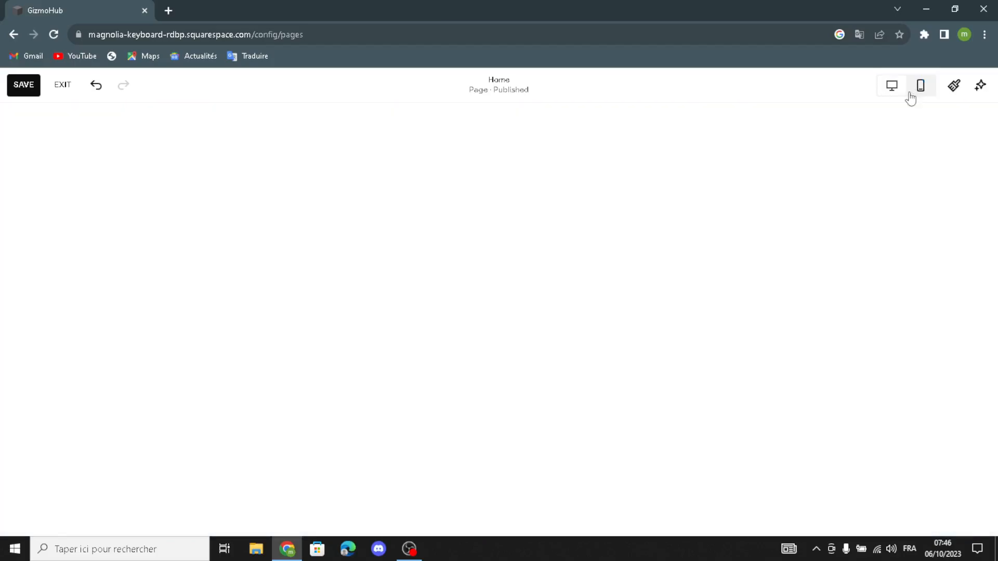
scroll(527, 255, down, 4)
scroll(529, 260, up, 2)
scroll(529, 258, up, 3)
Return to the desktop layout and look over the home page sections up to the welcome banner
click(881, 91)
scroll(471, 258, down, 3)
scroll(542, 184, up, 10)
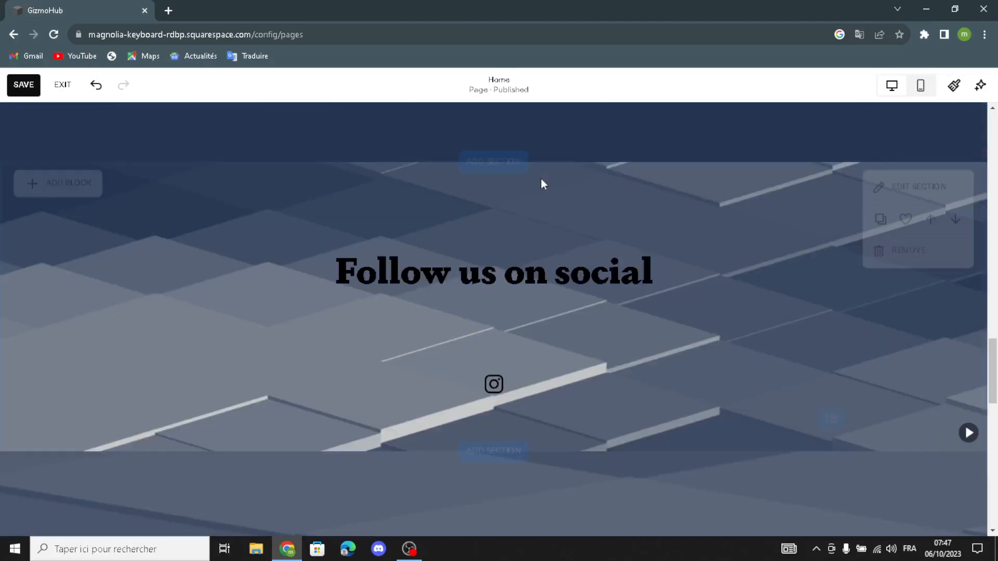
scroll(540, 184, up, 5)
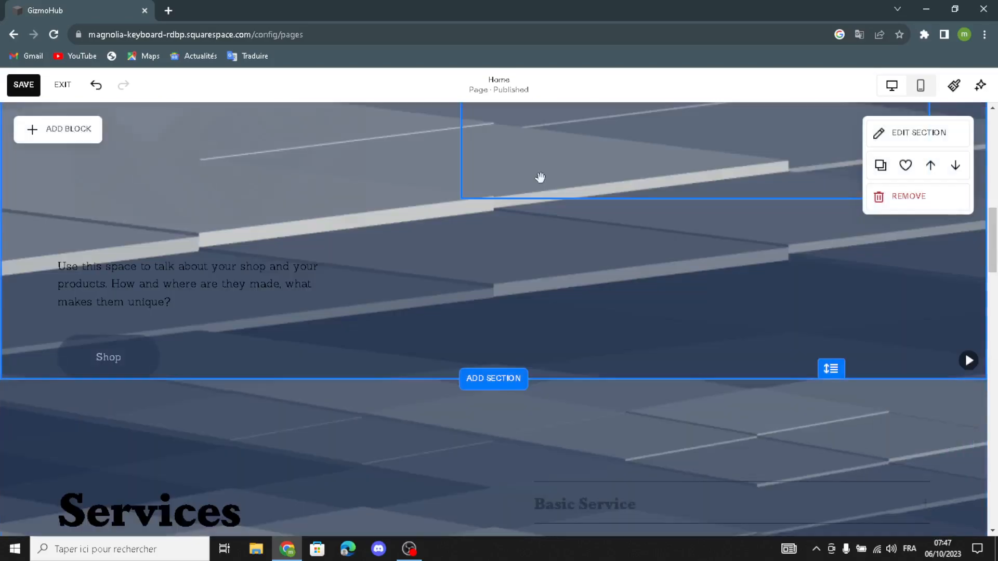
scroll(540, 184, down, 2)
scroll(541, 184, up, 15)
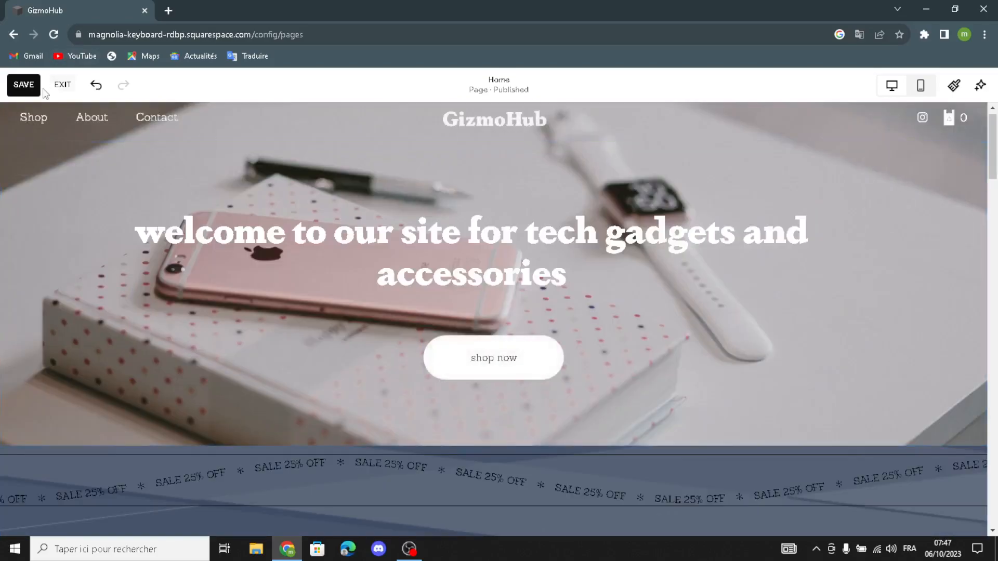
Save the home page changes and leave the page editor for the site's Selling section
click(30, 88)
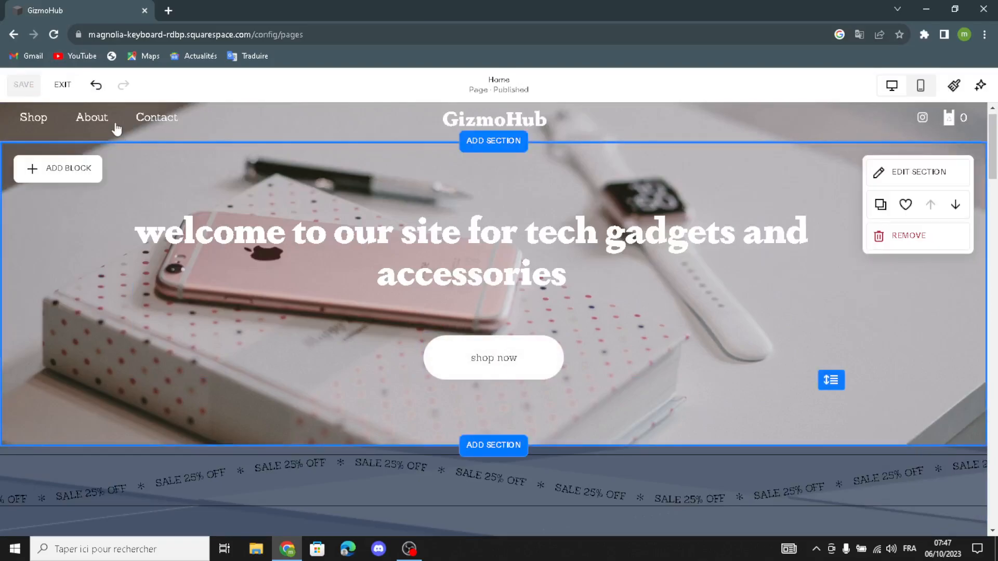
click(62, 84)
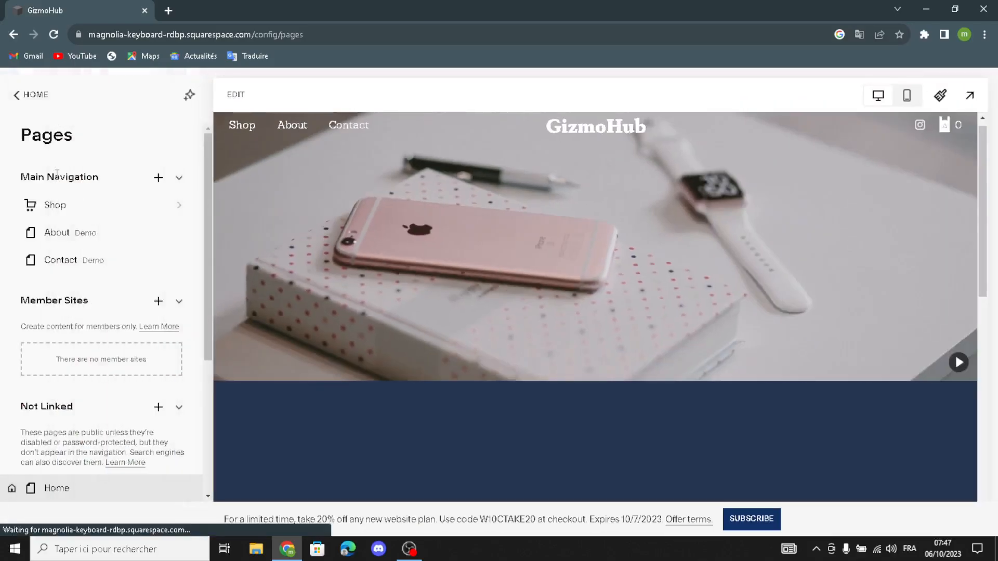
click(15, 95)
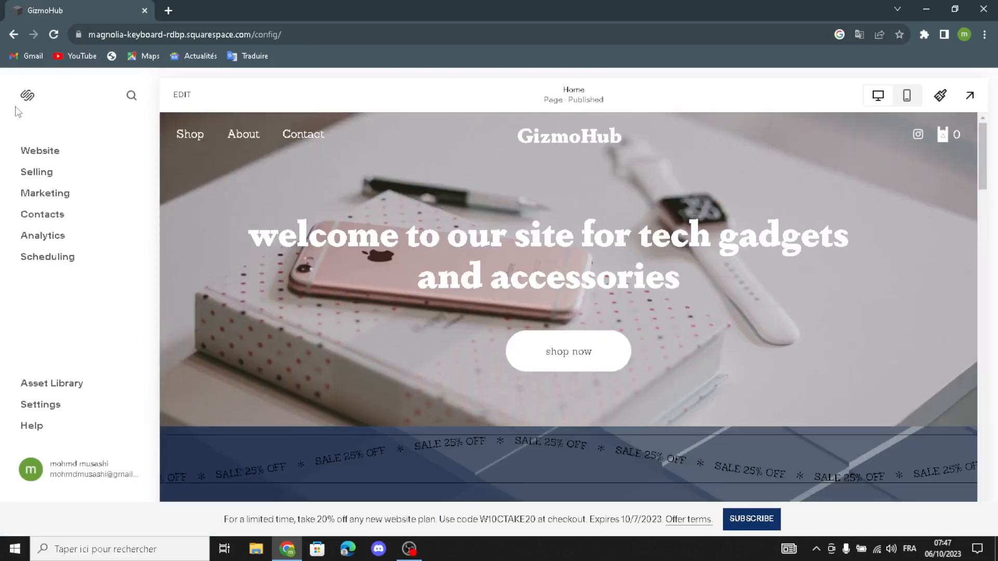
click(46, 176)
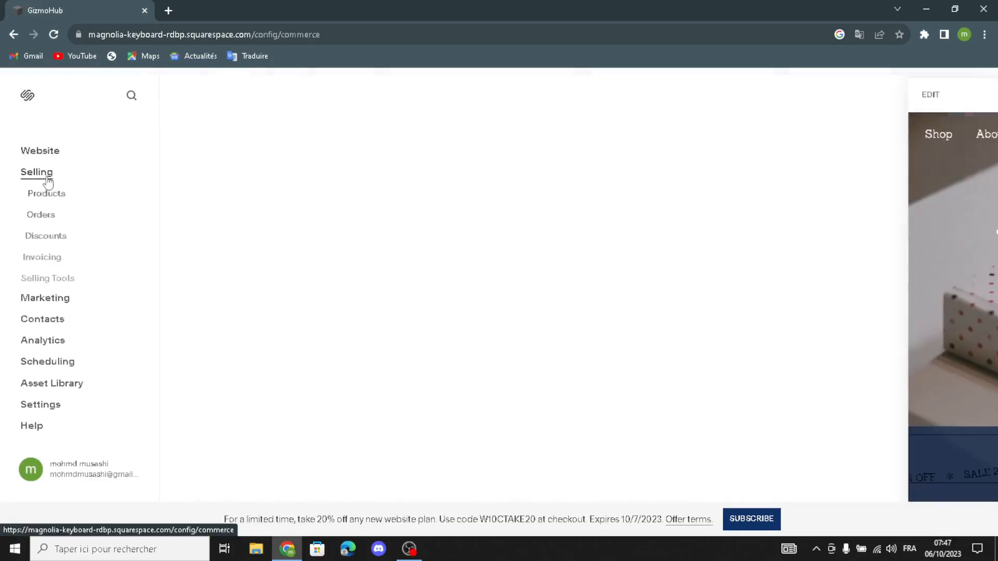